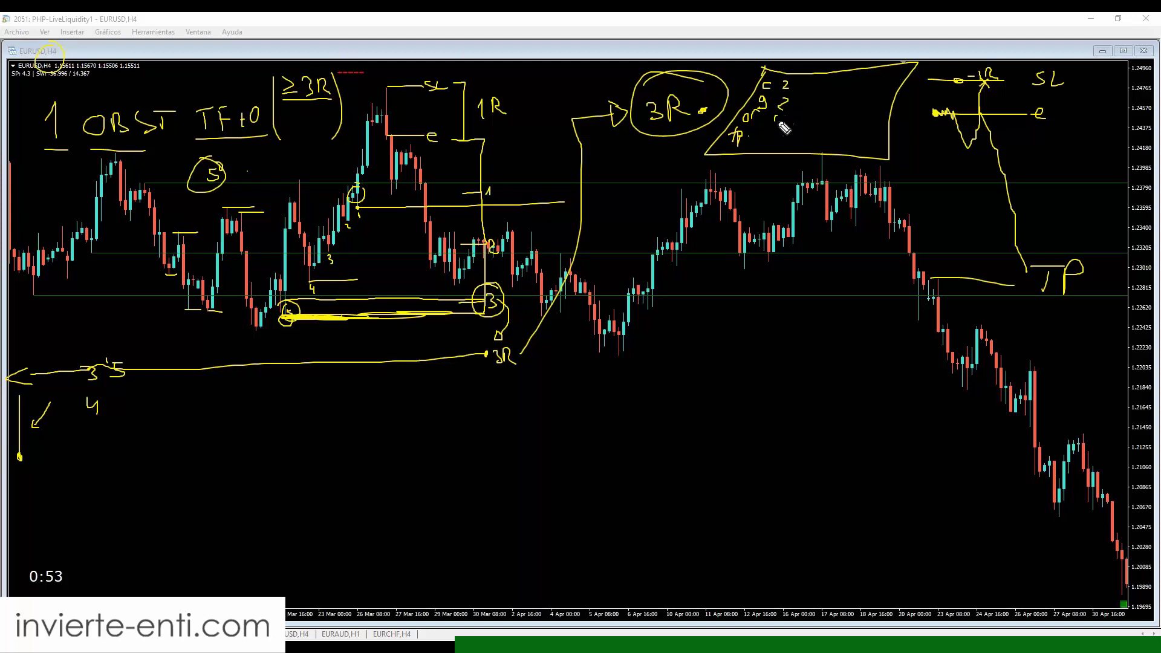
- Circle the handwritten list beside the 3R note, clear all pen annotations and show the latest EURUSD H4 candles
{"action": "mouse_move", "coordinate": [763, 70]}
{"action": "left_mouse_down"}
{"action": "mouse_move", "coordinate": [705, 154]}
{"action": "mouse_move", "coordinate": [752, 91]}
{"action": "mouse_move", "coordinate": [742, 96]}
{"action": "left_mouse_up"}
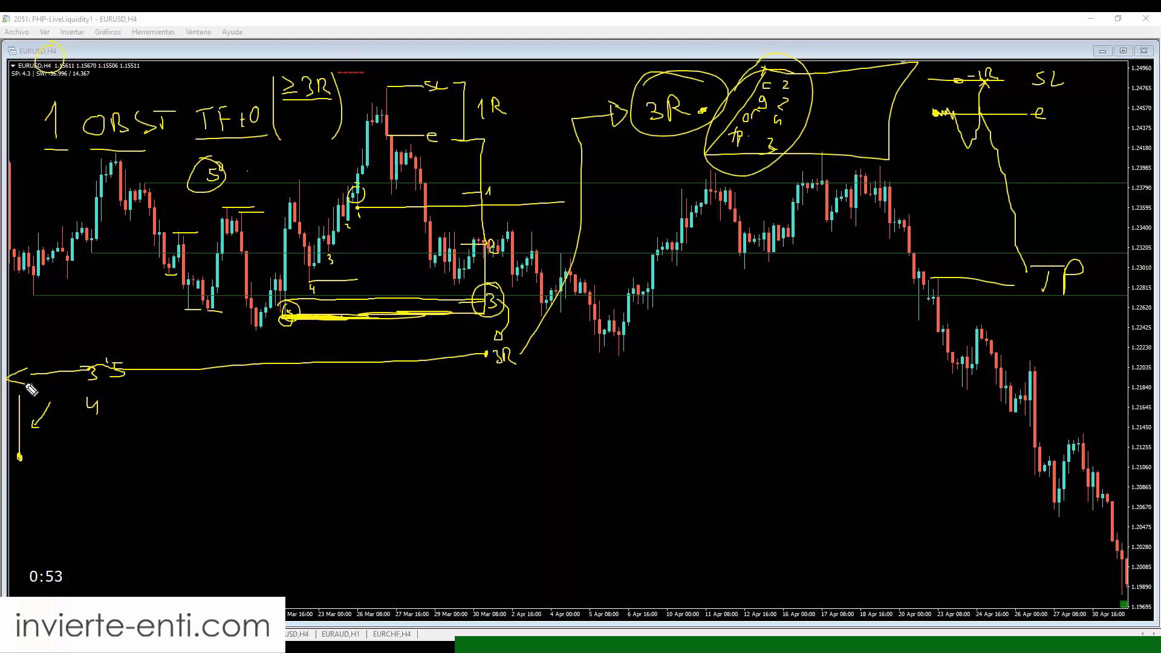
{"action": "key", "text": "Escape"}
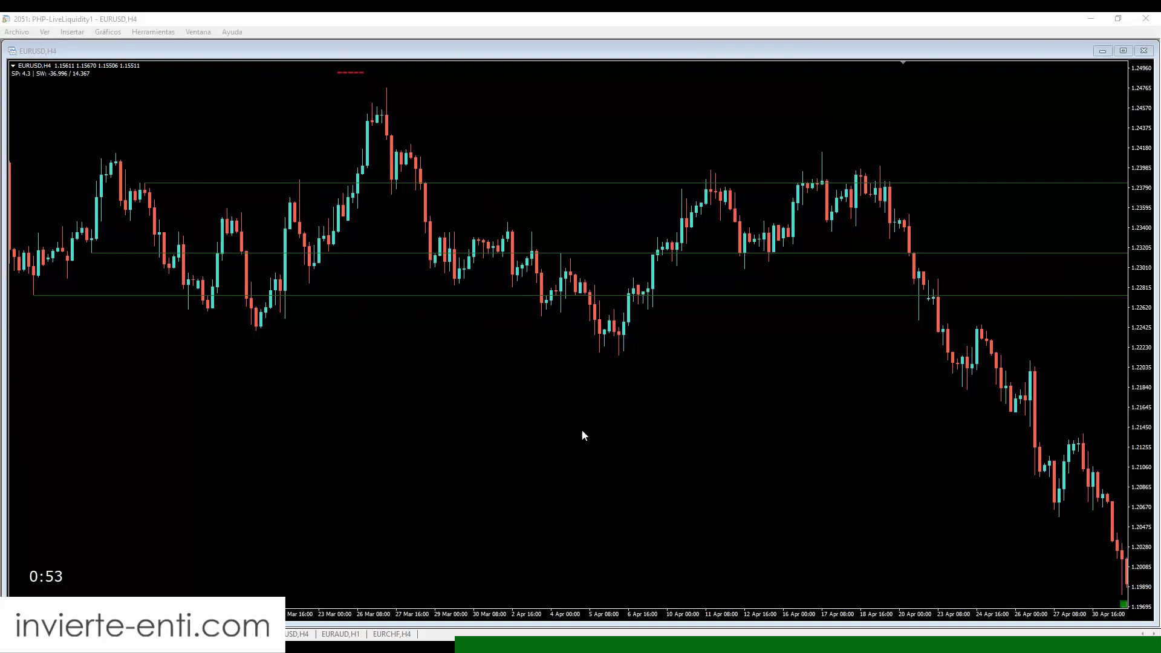
{"action": "left_click_drag", "start_coordinate": [582, 429], "coordinate": [0, 415]}
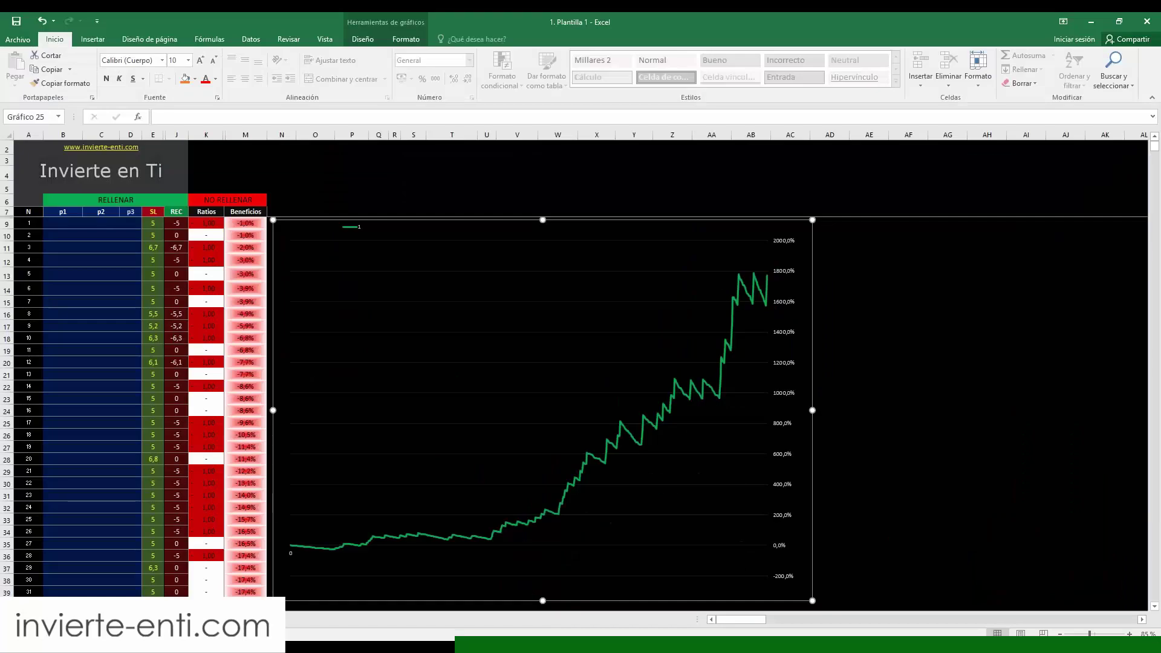
- Switch to the Plantilla 1 workbook in Excel and examine the first SL, REC and Ratios entries
{"action": "left_click_drag", "start_coordinate": [153, 223], "coordinate": [165, 368]}
{"action": "left_click", "coordinate": [148, 363]}
{"action": "left_click", "coordinate": [176, 363]}
{"action": "left_click", "coordinate": [158, 352]}
{"action": "left_click", "coordinate": [153, 212]}
{"action": "left_click", "coordinate": [177, 212]}
{"action": "left_click_drag", "start_coordinate": [208, 212], "coordinate": [202, 248]}
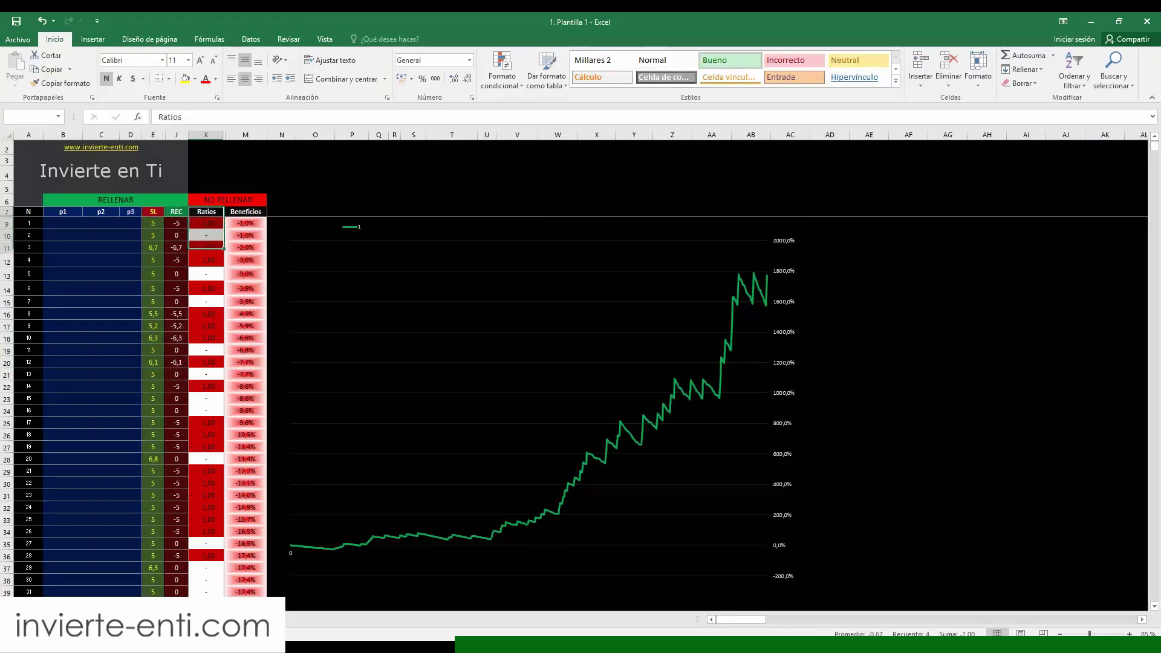
- Examine the Beneficios values of the first trades in the table
{"action": "left_click", "coordinate": [255, 221]}
{"action": "left_click_drag", "start_coordinate": [256, 222], "coordinate": [234, 423]}
{"action": "left_click", "coordinate": [244, 262]}
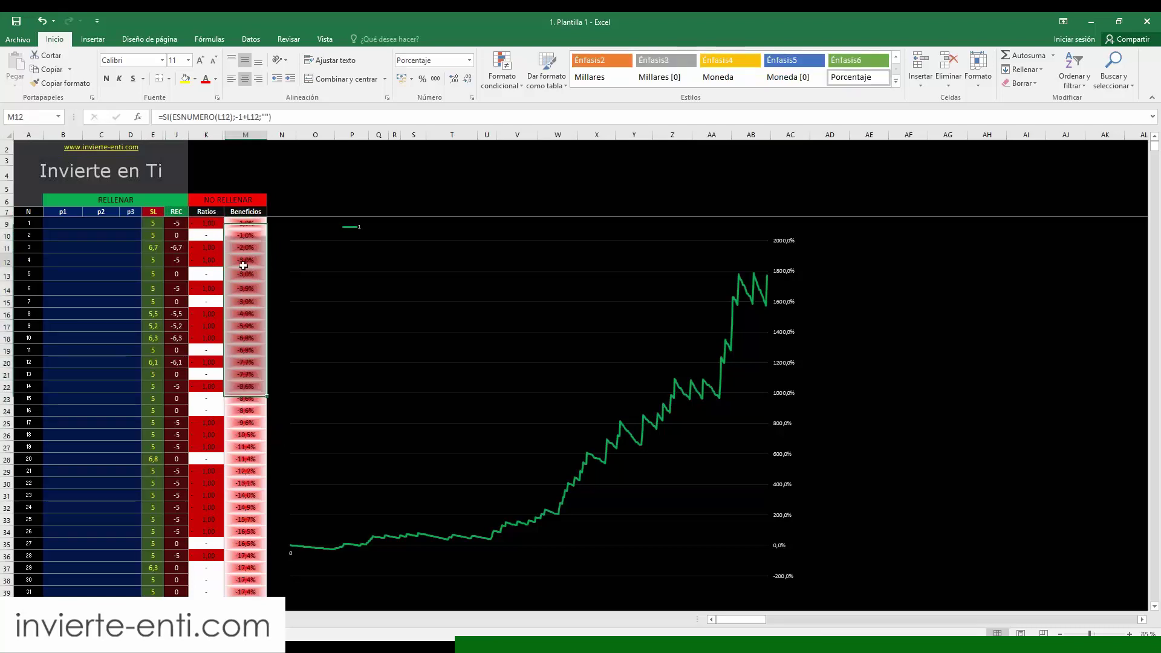
{"action": "left_click_drag", "start_coordinate": [244, 223], "coordinate": [243, 272]}
{"action": "left_click", "coordinate": [244, 326]}
{"action": "left_click_drag", "start_coordinate": [245, 222], "coordinate": [245, 399]}
- Look through the last trades at the end of the SL column and return to the first rows
{"action": "left_click", "coordinate": [151, 288]}
{"action": "key", "text": "ctrl+Down"}
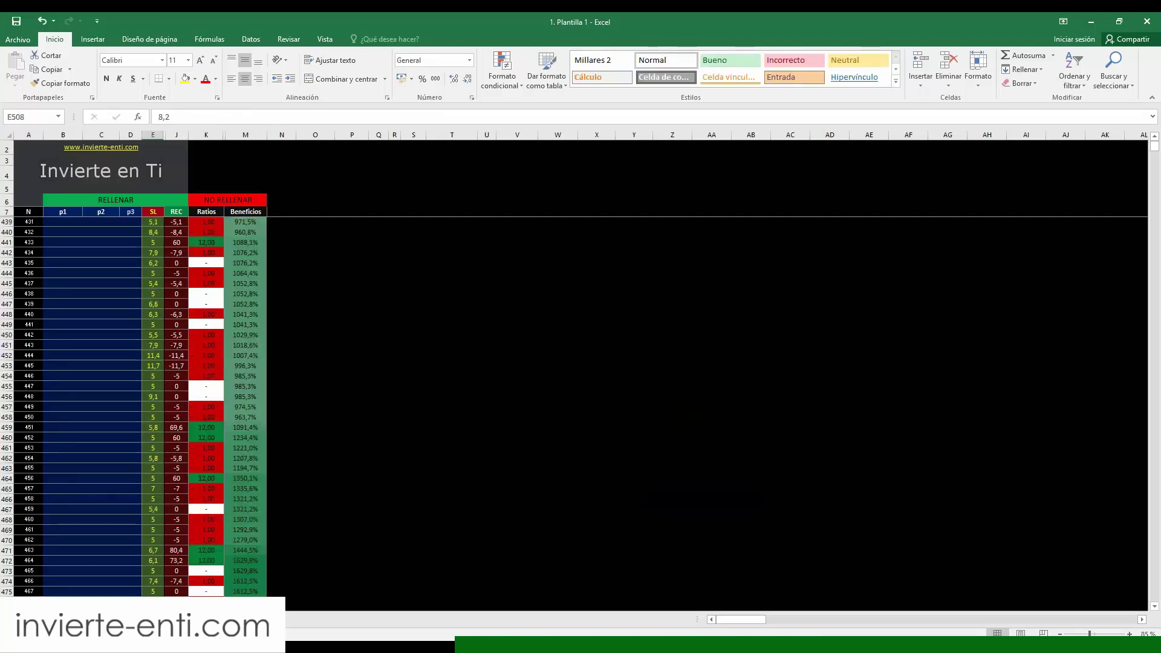
{"action": "key", "text": "Down"}
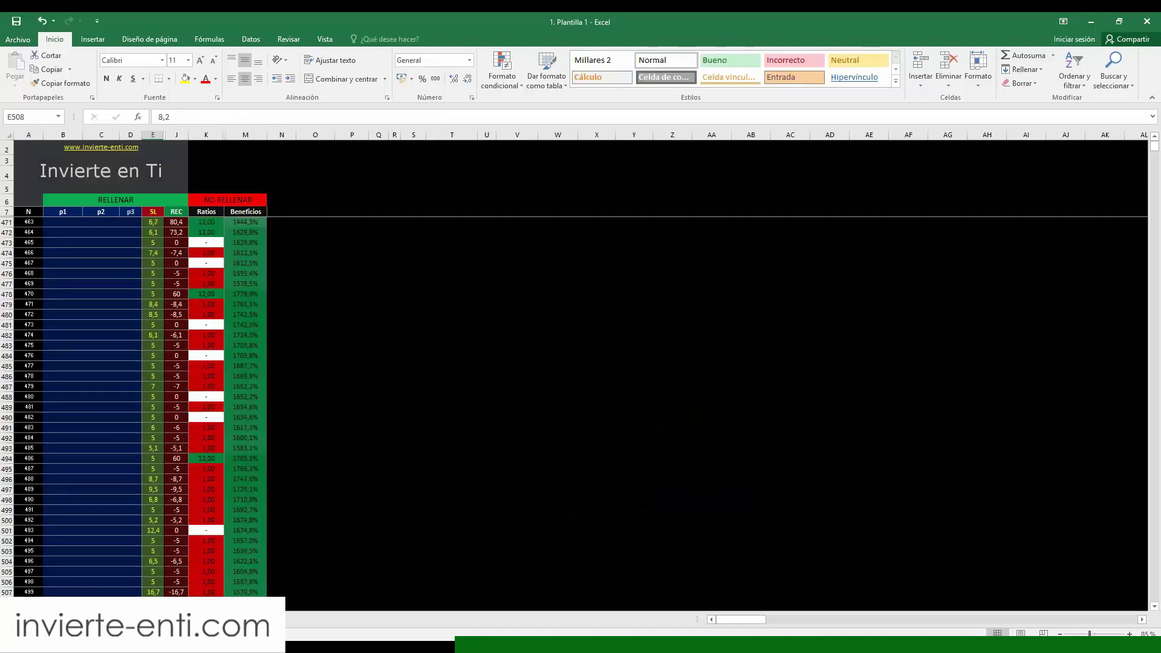
{"action": "key", "text": "ctrl+Up"}
{"action": "key", "text": "ctrl+Up"}
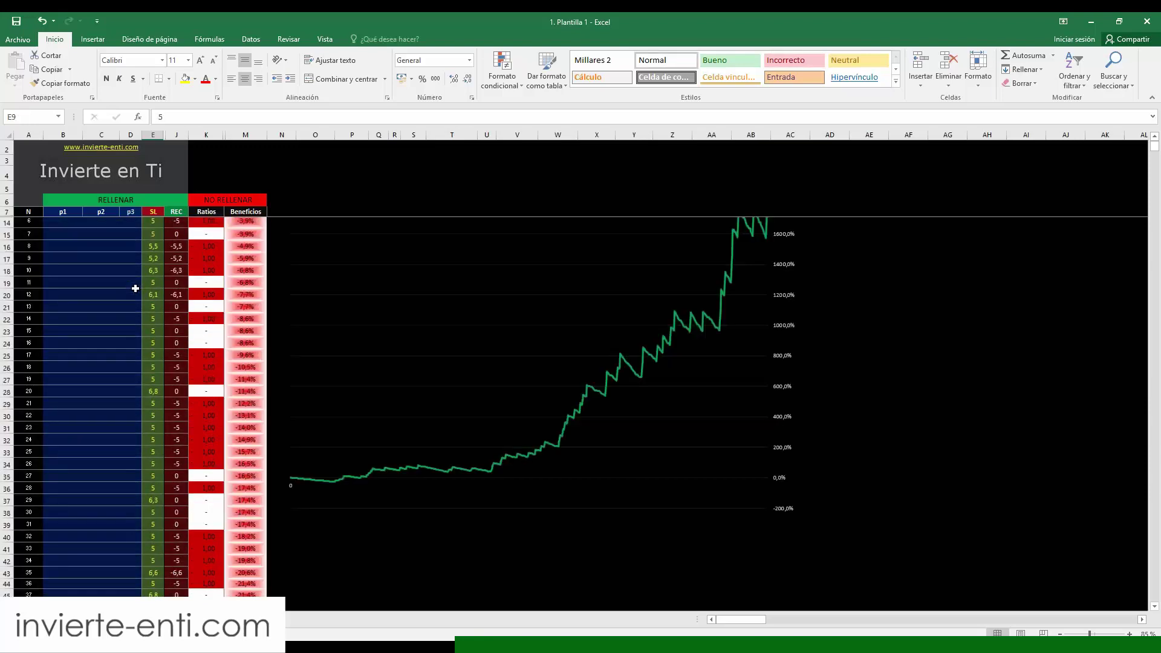
{"action": "left_click", "coordinate": [135, 289]}
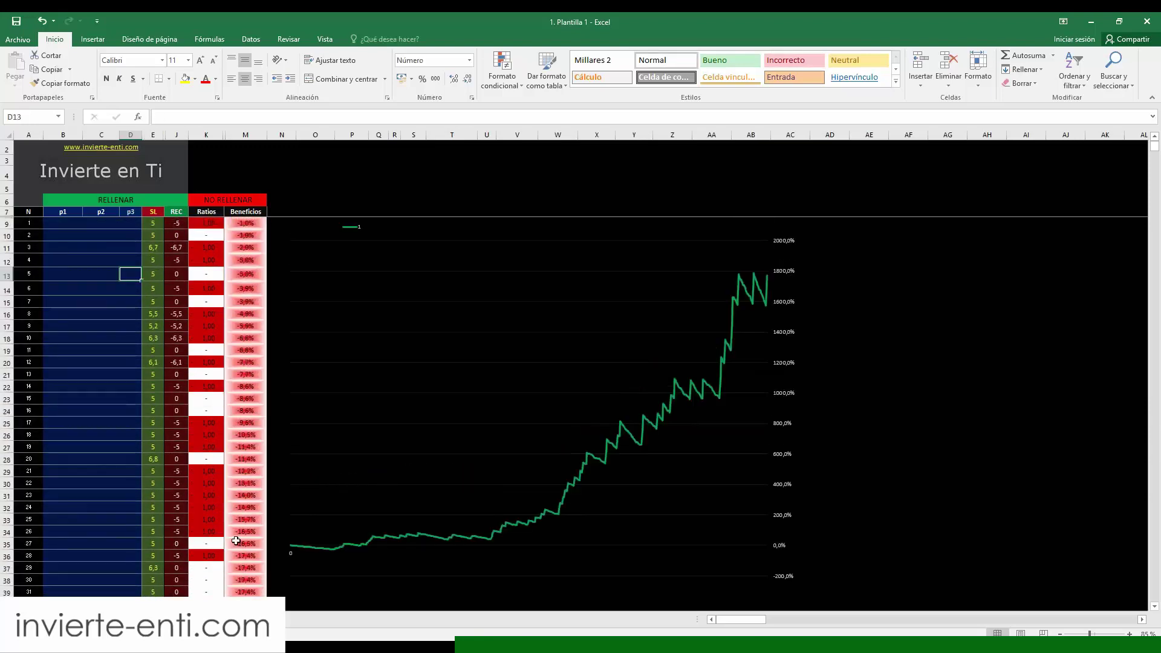
- Switch to the 2. Plantilla 4 workbook, bracket the REC, Ratio and Beneficio column groups with the pen, and clear the pen marks
{"action": "left_click", "coordinate": [156, 641]}
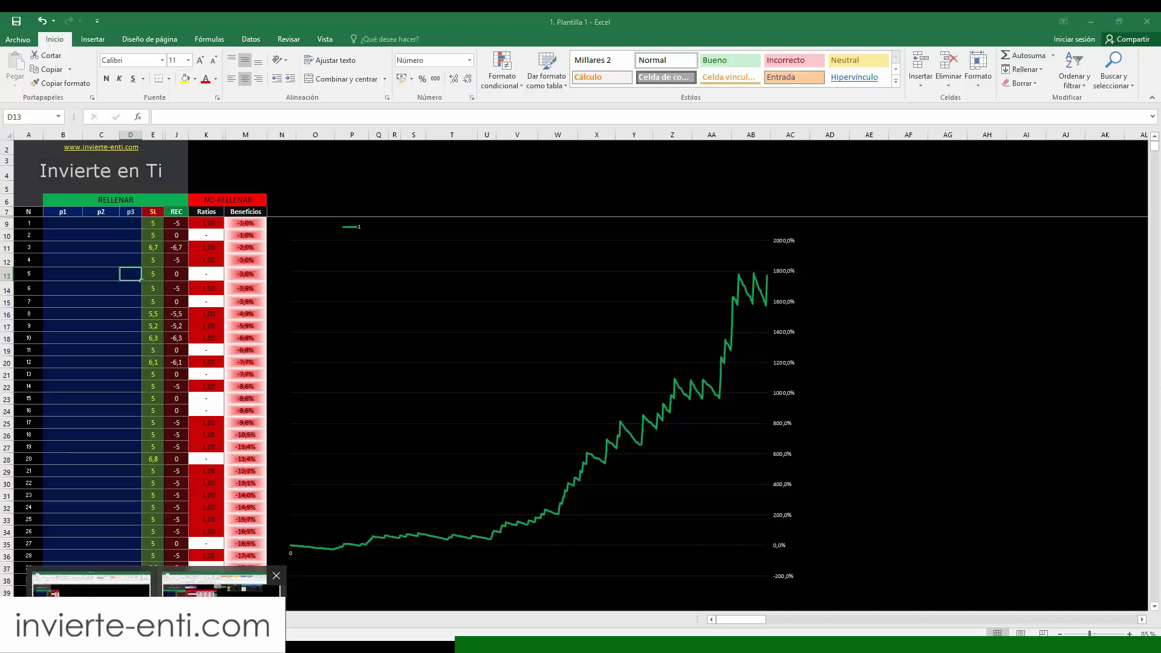
{"action": "left_click", "coordinate": [221, 584]}
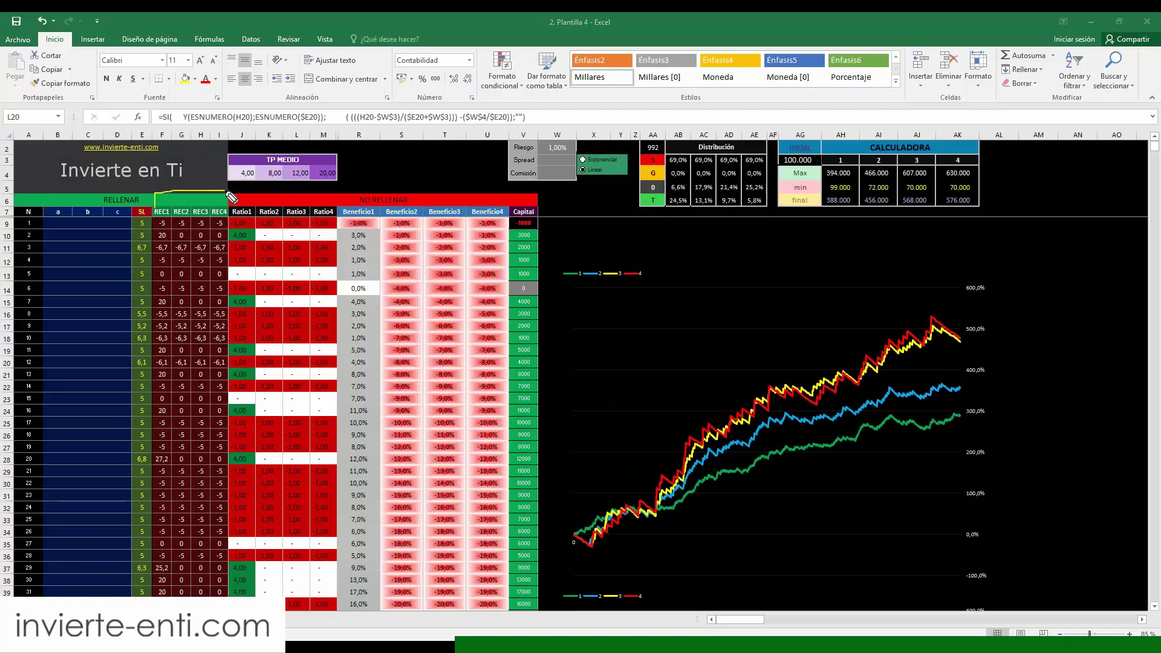
{"action": "mouse_move", "coordinate": [229, 207]}
{"action": "left_mouse_down"}
{"action": "mouse_move", "coordinate": [228, 192]}
{"action": "mouse_move", "coordinate": [334, 193]}
{"action": "mouse_move", "coordinate": [337, 219]}
{"action": "mouse_move", "coordinate": [363, 185]}
{"action": "mouse_move", "coordinate": [484, 188]}
{"action": "mouse_move", "coordinate": [513, 217]}
{"action": "left_mouse_up"}
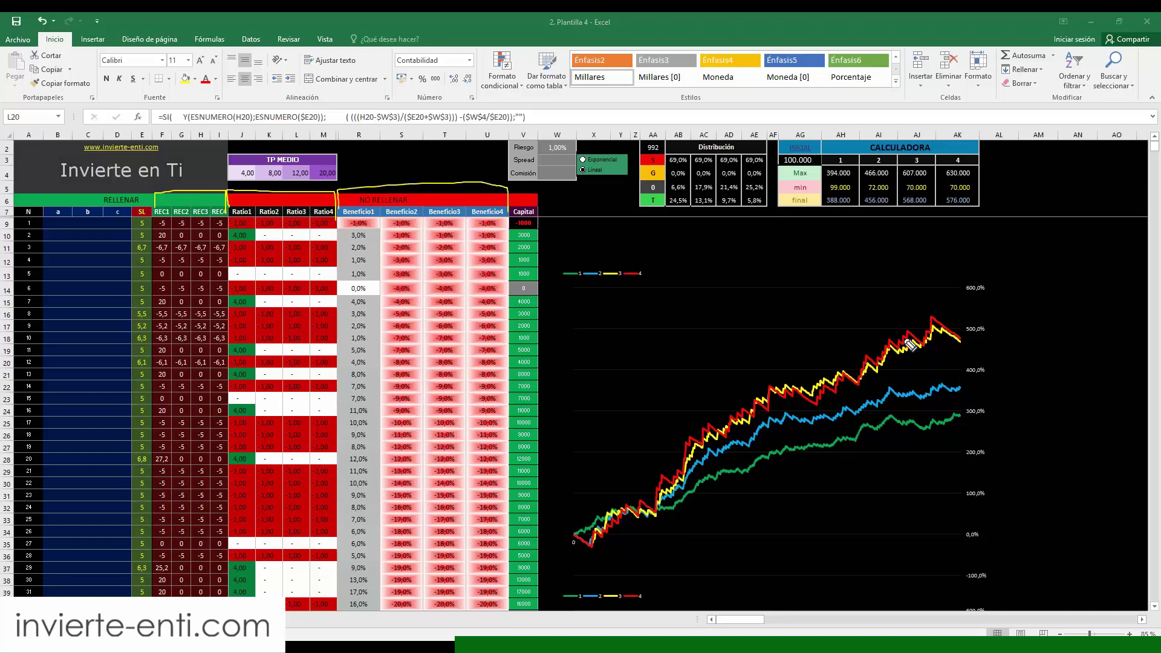
{"action": "left_click_drag", "start_coordinate": [1018, 327], "coordinate": [1032, 367]}
{"action": "mouse_move", "coordinate": [1048, 331]}
{"action": "left_mouse_down"}
{"action": "mouse_move", "coordinate": [1056, 361]}
{"action": "mouse_move", "coordinate": [1076, 353]}
{"action": "left_mouse_up"}
{"action": "mouse_move", "coordinate": [1067, 323]}
{"action": "left_mouse_down"}
{"action": "mouse_move", "coordinate": [1093, 320]}
{"action": "mouse_move", "coordinate": [1101, 363]}
{"action": "mouse_move", "coordinate": [1084, 283]}
{"action": "mouse_move", "coordinate": [1022, 281]}
{"action": "left_mouse_up"}
{"action": "key", "text": "Escape"}
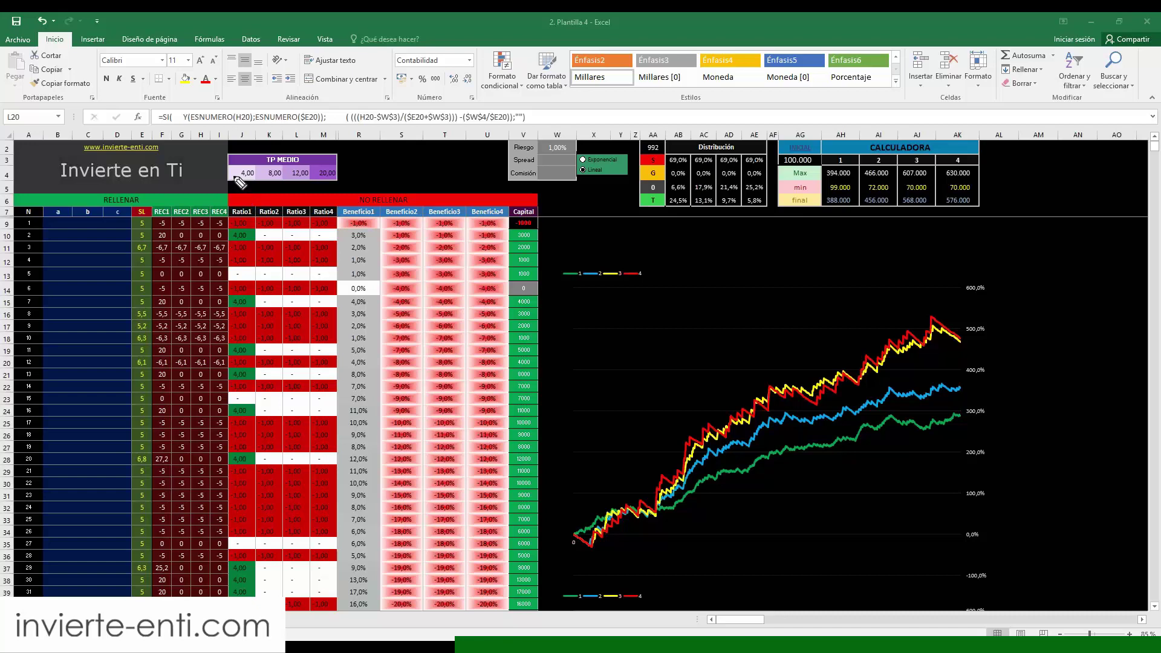
- Outline the TP MEDIO values with the pen and label the four curve ends 4, 8, 12 and 20
{"action": "mouse_move", "coordinate": [235, 178]}
{"action": "left_mouse_down"}
{"action": "mouse_move", "coordinate": [342, 184]}
{"action": "mouse_move", "coordinate": [254, 158]}
{"action": "mouse_move", "coordinate": [234, 175]}
{"action": "mouse_move", "coordinate": [336, 186]}
{"action": "left_mouse_up"}
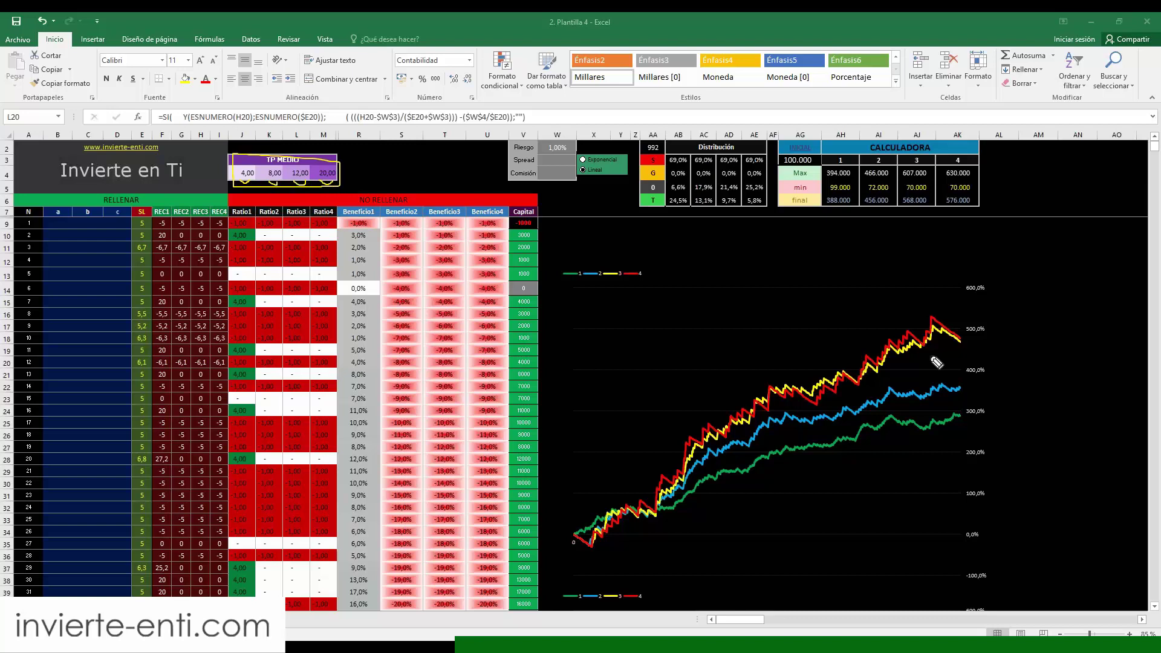
{"action": "mouse_move", "coordinate": [968, 414]}
{"action": "left_mouse_down"}
{"action": "mouse_move", "coordinate": [973, 432]}
{"action": "mouse_move", "coordinate": [969, 390]}
{"action": "left_mouse_up"}
{"action": "left_click_drag", "start_coordinate": [966, 345], "coordinate": [976, 357]}
{"action": "left_click_drag", "start_coordinate": [980, 336], "coordinate": [996, 332]}
{"action": "left_click", "coordinate": [1007, 342]}
- Write a circled 1 with an arrow above the chart and outline the a, b, c and SL cells of trade 1
{"action": "mouse_move", "coordinate": [647, 238]}
{"action": "left_mouse_down"}
{"action": "mouse_move", "coordinate": [637, 251]}
{"action": "mouse_move", "coordinate": [645, 231]}
{"action": "mouse_move", "coordinate": [679, 243]}
{"action": "left_mouse_up"}
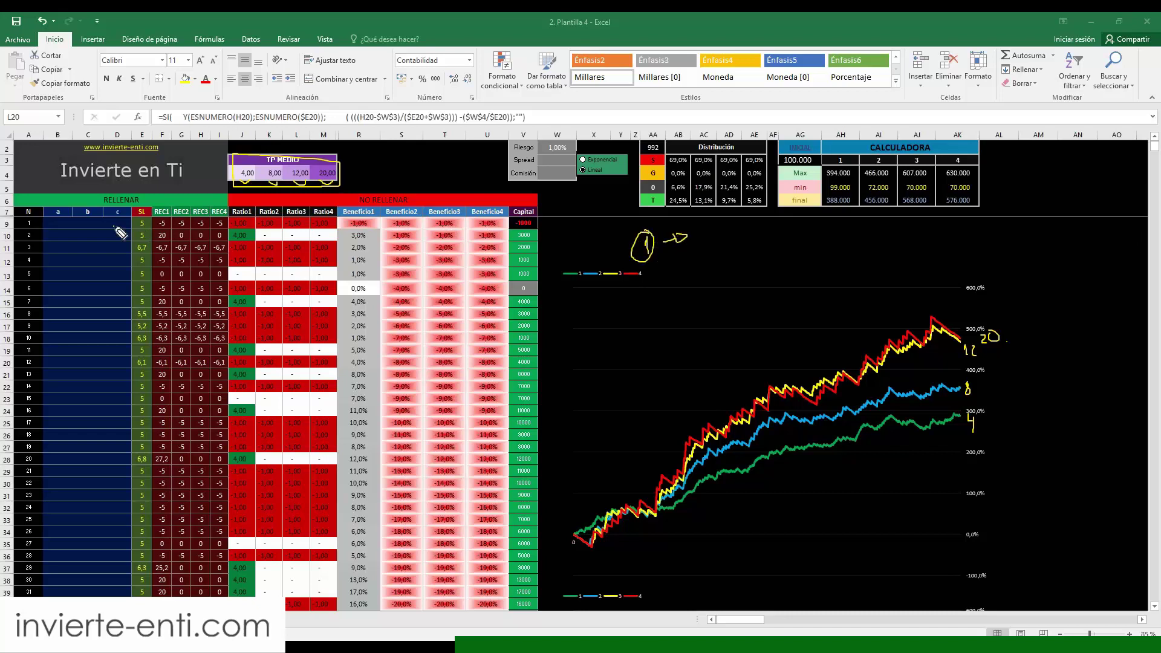
{"action": "mouse_move", "coordinate": [124, 219]}
{"action": "left_mouse_down"}
{"action": "mouse_move", "coordinate": [136, 218]}
{"action": "mouse_move", "coordinate": [42, 229]}
{"action": "mouse_move", "coordinate": [144, 231]}
{"action": "left_mouse_up"}
{"action": "left_click_drag", "start_coordinate": [62, 229], "coordinate": [125, 227]}
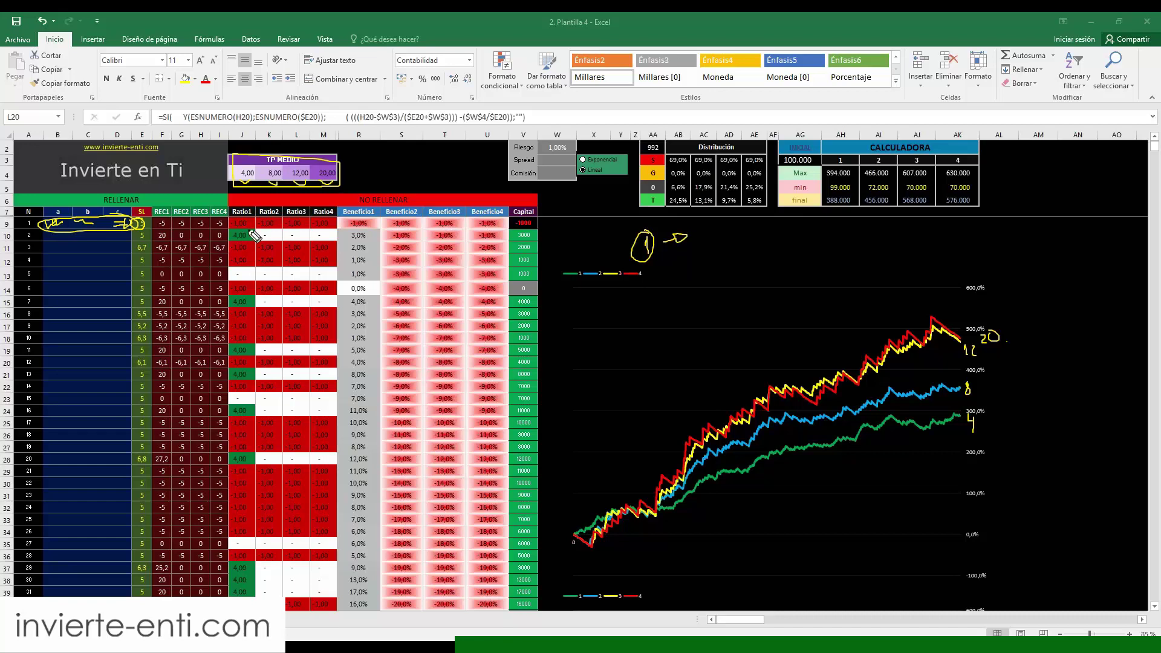
- Write 4, 8 and 12 separated by vertical bars beside the circled 1 and encircle the whole handwritten row
{"action": "left_click_drag", "start_coordinate": [724, 234], "coordinate": [763, 276]}
{"action": "left_click_drag", "start_coordinate": [798, 238], "coordinate": [790, 237]}
{"action": "mouse_move", "coordinate": [830, 225]}
{"action": "left_mouse_down"}
{"action": "mouse_move", "coordinate": [828, 280]}
{"action": "mouse_move", "coordinate": [856, 275]}
{"action": "left_mouse_up"}
{"action": "left_click_drag", "start_coordinate": [897, 236], "coordinate": [919, 261]}
{"action": "mouse_move", "coordinate": [947, 223]}
{"action": "left_mouse_down"}
{"action": "mouse_move", "coordinate": [935, 274]}
{"action": "mouse_move", "coordinate": [971, 259]}
{"action": "left_mouse_up"}
{"action": "mouse_move", "coordinate": [1000, 224]}
{"action": "left_mouse_down"}
{"action": "mouse_move", "coordinate": [999, 257]}
{"action": "mouse_move", "coordinate": [917, 211]}
{"action": "mouse_move", "coordinate": [839, 205]}
{"action": "left_mouse_up"}
{"action": "left_click", "coordinate": [1022, 245]}
{"action": "mouse_move", "coordinate": [685, 236]}
{"action": "left_mouse_down"}
{"action": "mouse_move", "coordinate": [1076, 246]}
{"action": "mouse_move", "coordinate": [968, 285]}
{"action": "left_mouse_up"}
- Handwrite "4R | 101 |" in the empty area above the start of the curves
{"action": "mouse_move", "coordinate": [554, 332]}
{"action": "left_mouse_down"}
{"action": "mouse_move", "coordinate": [569, 375]}
{"action": "mouse_move", "coordinate": [600, 362]}
{"action": "left_mouse_up"}
{"action": "mouse_move", "coordinate": [608, 328]}
{"action": "left_mouse_down"}
{"action": "mouse_move", "coordinate": [608, 367]}
{"action": "mouse_move", "coordinate": [632, 362]}
{"action": "left_mouse_up"}
{"action": "left_click_drag", "start_coordinate": [653, 332], "coordinate": [684, 356]}
{"action": "left_click_drag", "start_coordinate": [702, 308], "coordinate": [700, 376]}
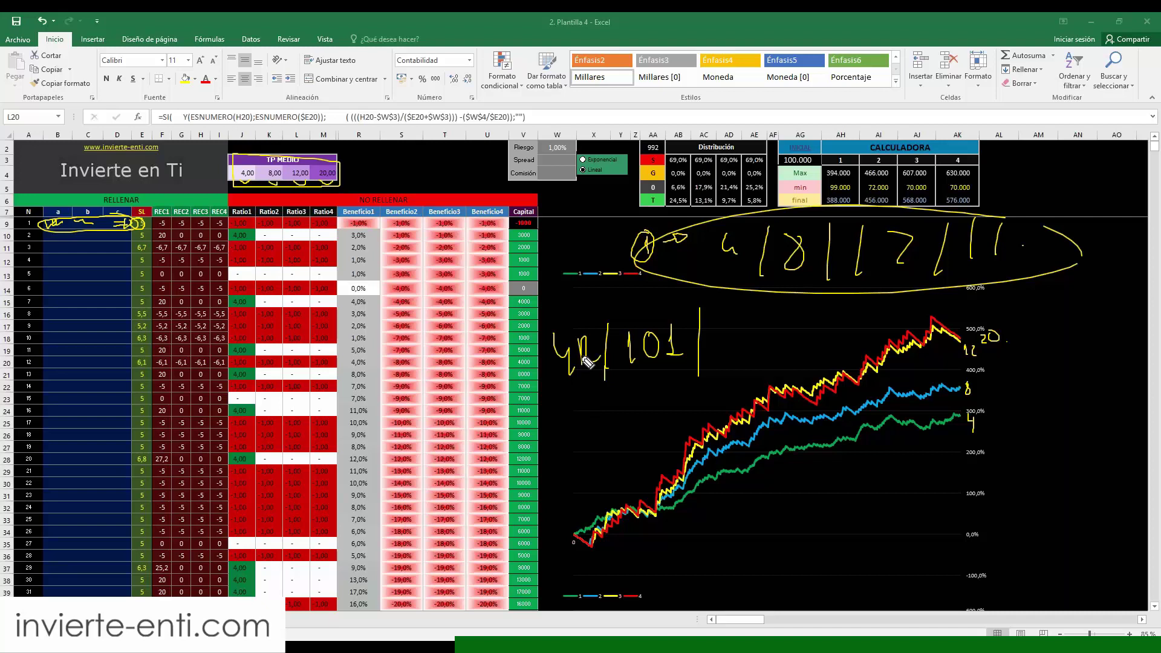
- Encircle all four equity curves with the pen and clear all annotations from the sheet
{"action": "mouse_move", "coordinate": [966, 304]}
{"action": "left_mouse_down"}
{"action": "mouse_move", "coordinate": [766, 369]}
{"action": "mouse_move", "coordinate": [617, 477]}
{"action": "mouse_move", "coordinate": [562, 535]}
{"action": "mouse_move", "coordinate": [688, 535]}
{"action": "left_mouse_up"}
{"action": "left_click_drag", "start_coordinate": [867, 476], "coordinate": [951, 311]}
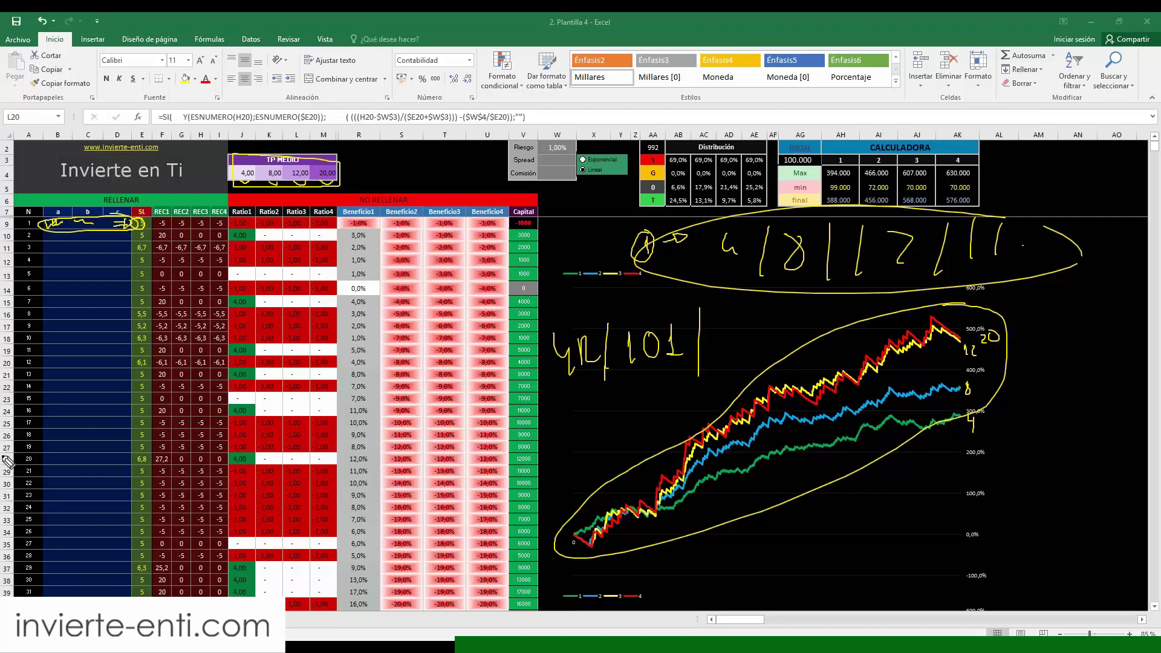
{"action": "key", "text": "Escape"}
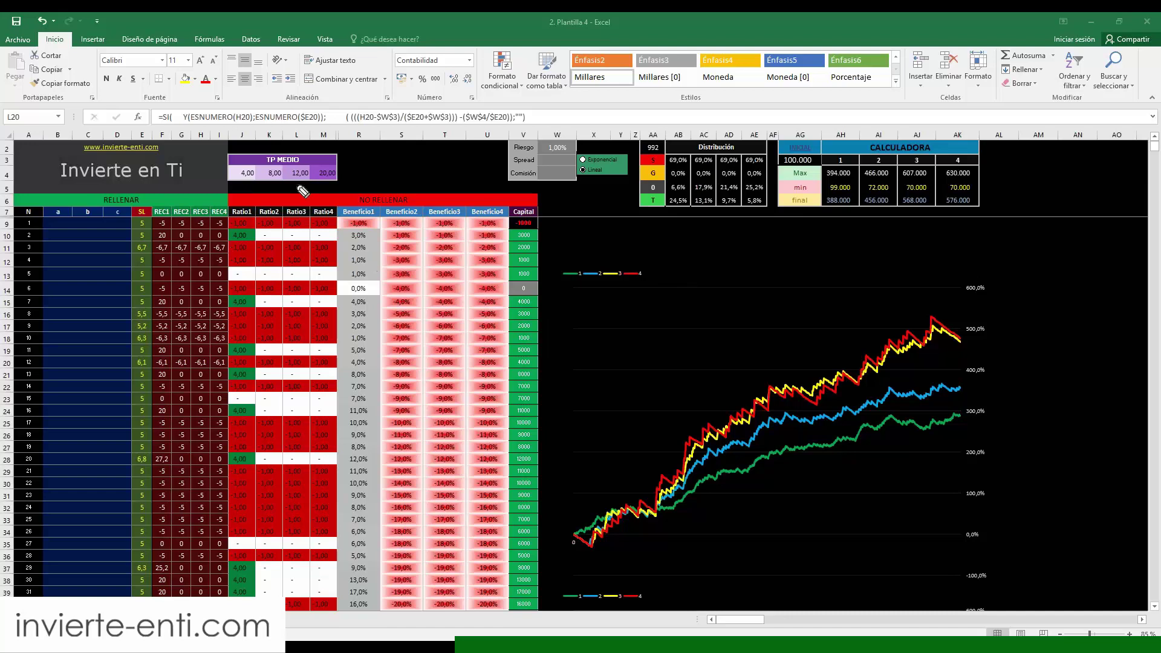
- Outline the TP MEDIO values, draw a vertical line where the curves diverge and circle the 992 trade count
{"action": "mouse_move", "coordinate": [240, 180]}
{"action": "left_mouse_down"}
{"action": "mouse_move", "coordinate": [339, 198]}
{"action": "mouse_move", "coordinate": [350, 172]}
{"action": "mouse_move", "coordinate": [249, 166]}
{"action": "mouse_move", "coordinate": [245, 189]}
{"action": "mouse_move", "coordinate": [344, 193]}
{"action": "left_mouse_up"}
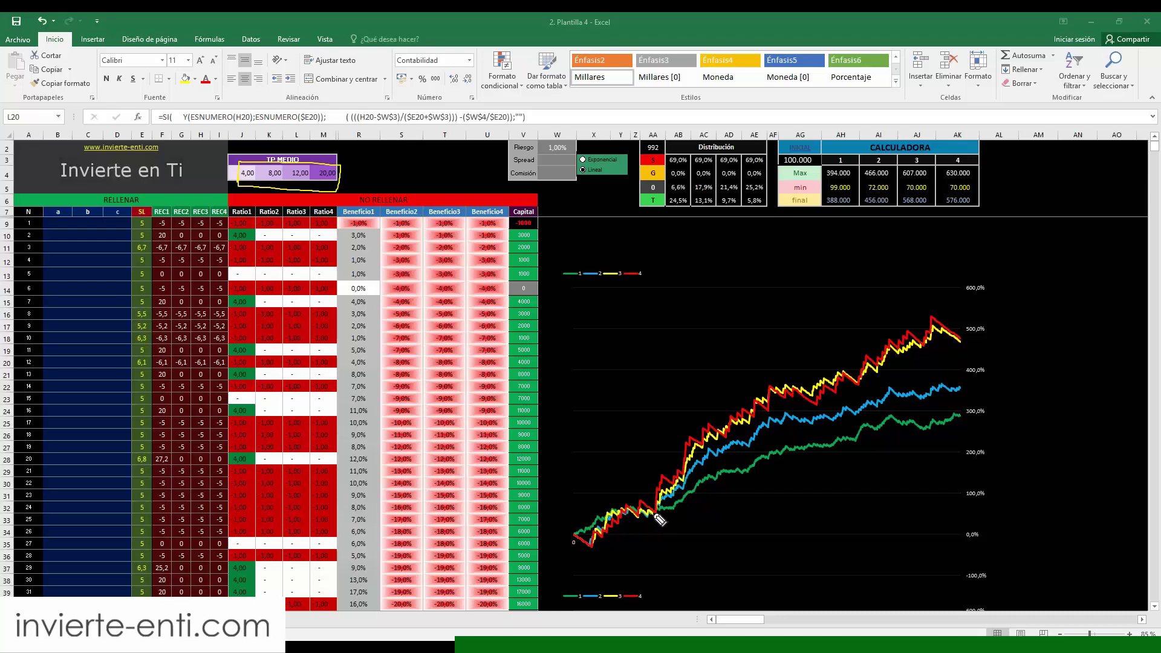
{"action": "left_click_drag", "start_coordinate": [656, 515], "coordinate": [658, 428]}
{"action": "left_click_drag", "start_coordinate": [658, 515], "coordinate": [659, 584]}
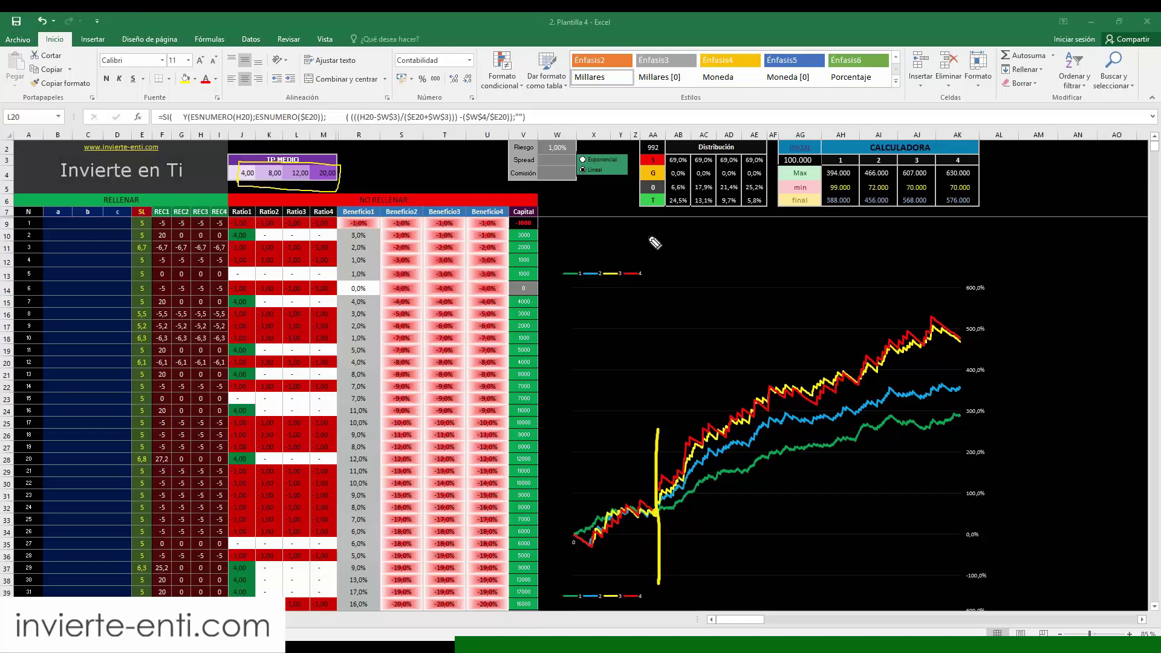
{"action": "mouse_move", "coordinate": [656, 137]}
{"action": "left_mouse_down"}
{"action": "mouse_move", "coordinate": [640, 148]}
{"action": "mouse_move", "coordinate": [660, 160]}
{"action": "mouse_move", "coordinate": [672, 152]}
{"action": "left_mouse_up"}
- Check the trade number of the series 4 curve at the vertical pen line
{"action": "left_click", "coordinate": [712, 476]}
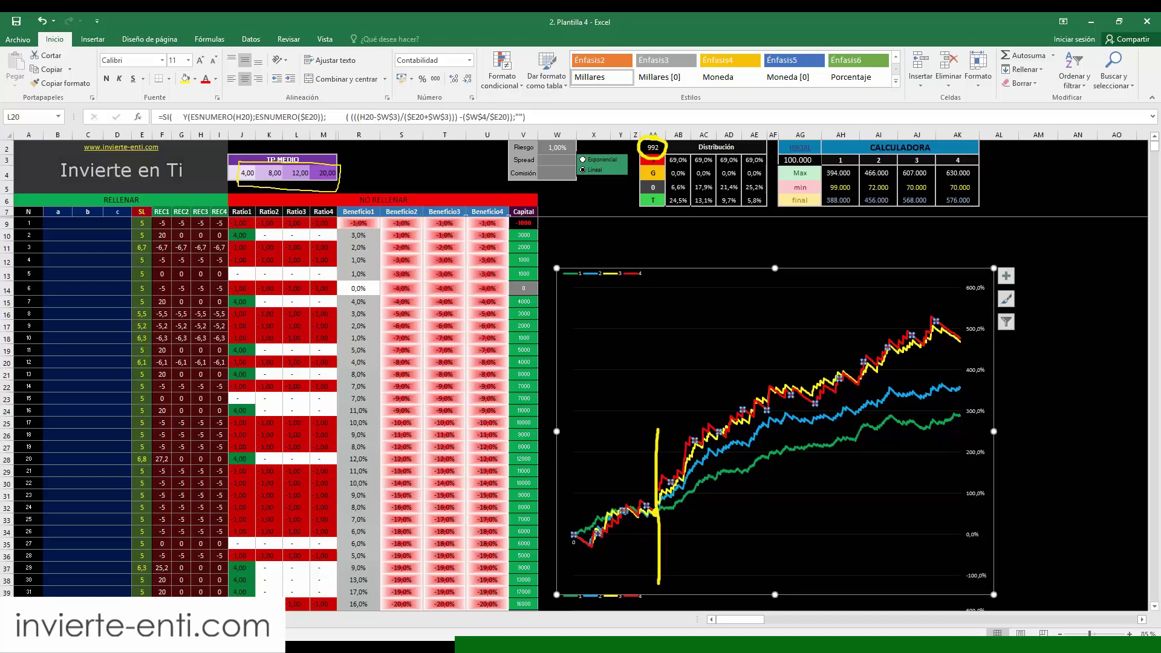
{"action": "left_click", "coordinate": [938, 319]}
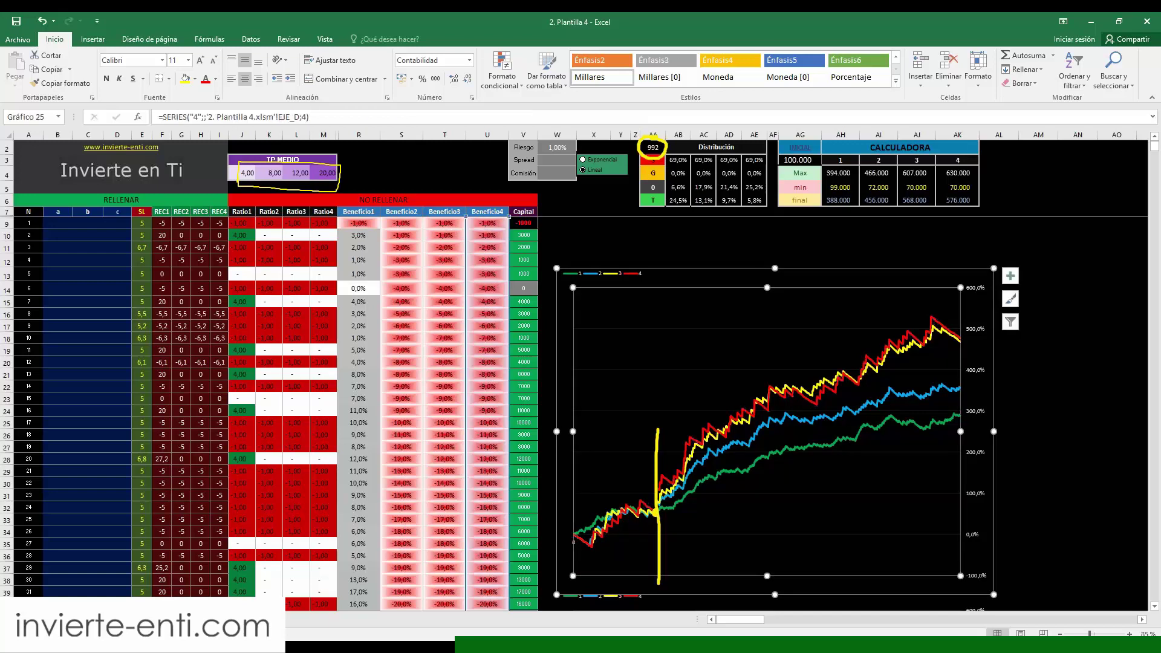
{"action": "left_click", "coordinate": [648, 507]}
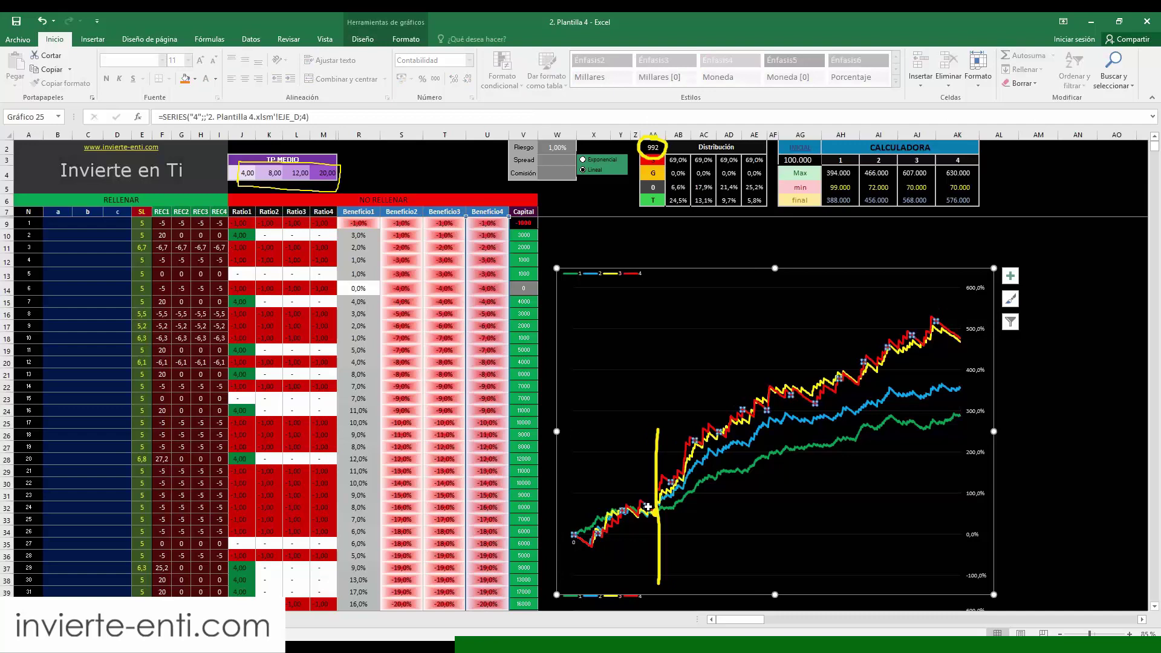
{"action": "left_click", "coordinate": [676, 509]}
{"action": "mouse_move", "coordinate": [656, 517]}
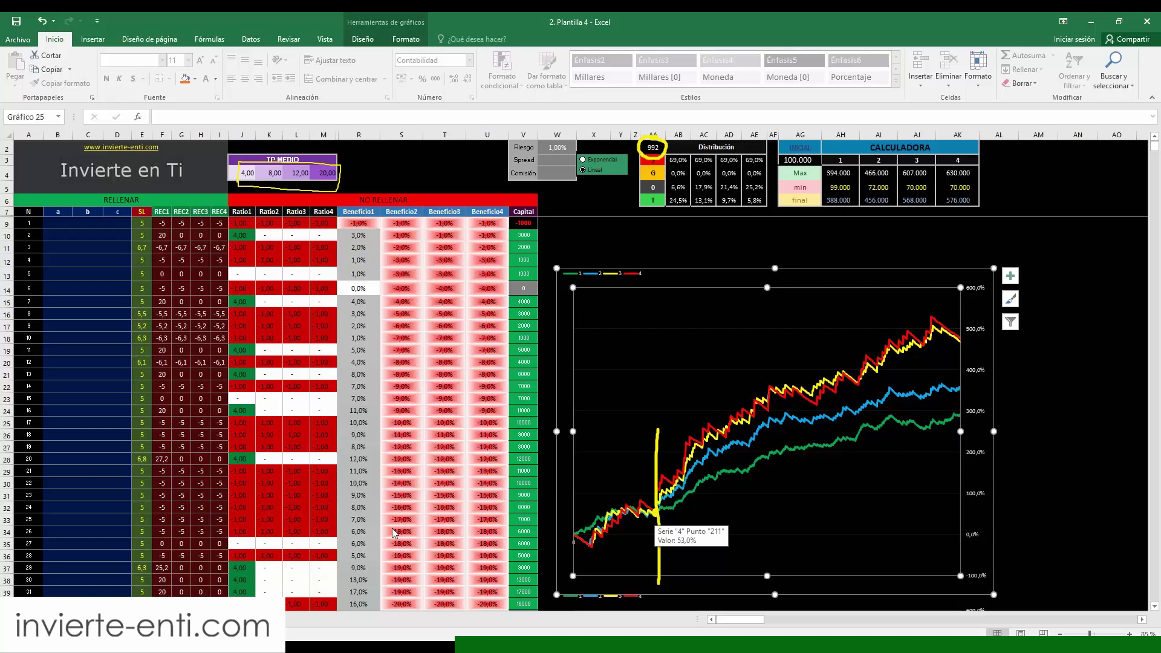
- Label the vertical line 200, underline the TP values 4,00 and 20,00, and note 200, 4 and 20 beside them
{"action": "key", "text": "ctrl+shift+3"}
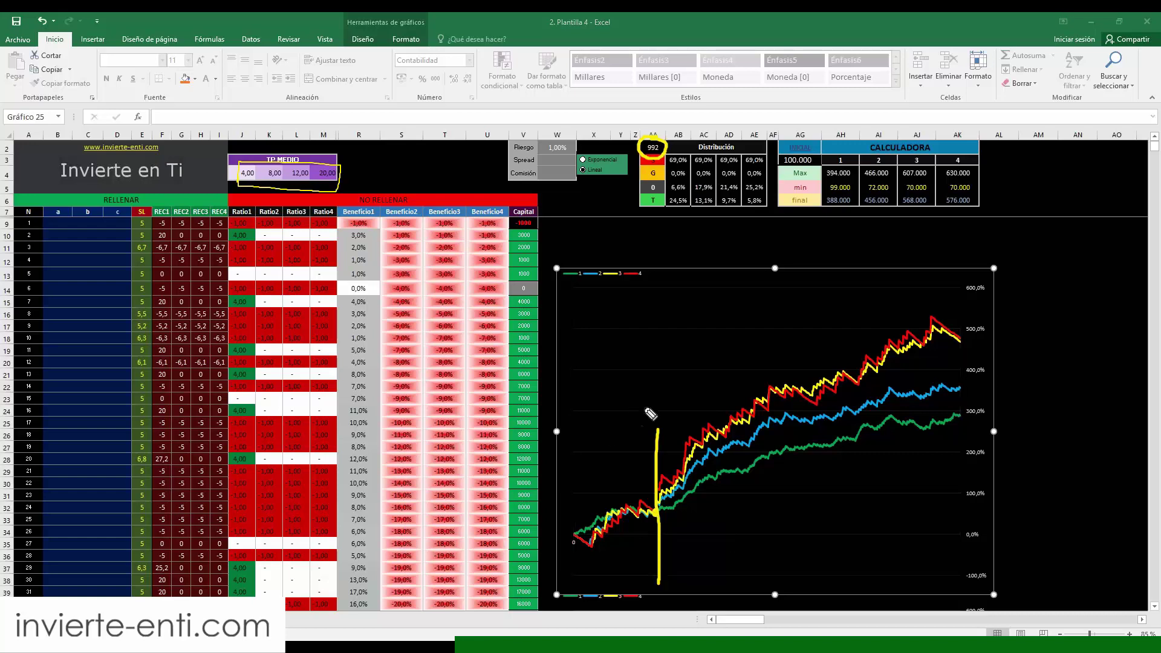
{"action": "mouse_move", "coordinate": [642, 402]}
{"action": "left_mouse_down"}
{"action": "mouse_move", "coordinate": [652, 417]}
{"action": "mouse_move", "coordinate": [672, 398]}
{"action": "left_mouse_up"}
{"action": "left_click_drag", "start_coordinate": [321, 183], "coordinate": [335, 184]}
{"action": "left_click_drag", "start_coordinate": [240, 182], "coordinate": [254, 182]}
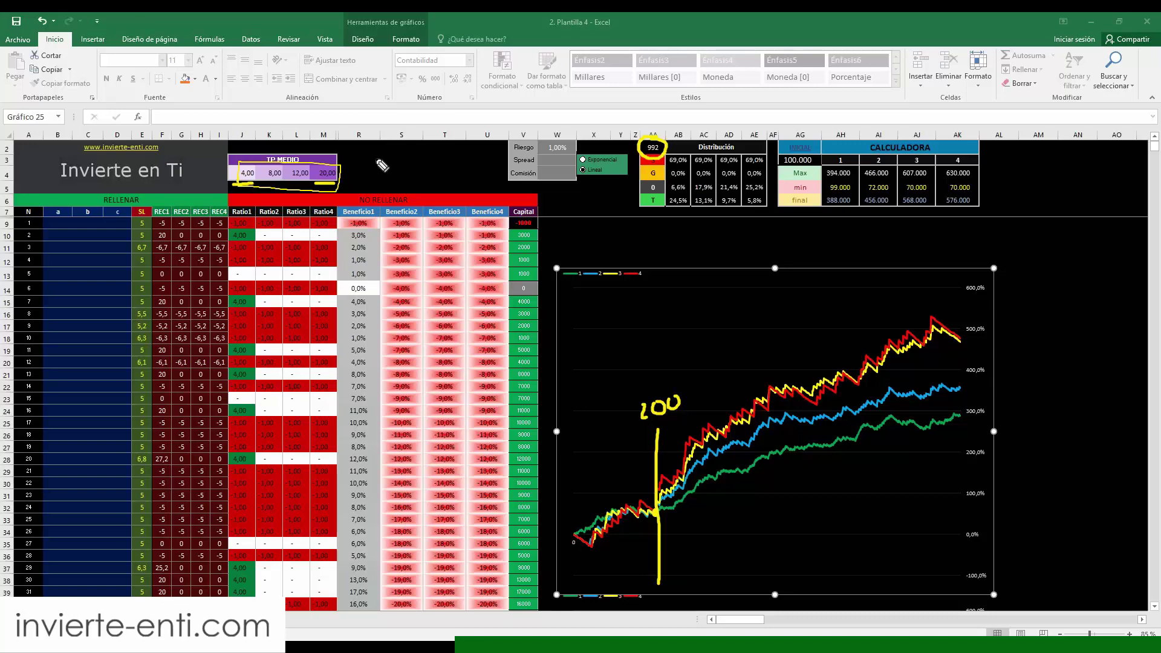
{"action": "mouse_move", "coordinate": [360, 157]}
{"action": "left_mouse_down"}
{"action": "mouse_move", "coordinate": [380, 157]}
{"action": "mouse_move", "coordinate": [372, 169]}
{"action": "mouse_move", "coordinate": [415, 156]}
{"action": "mouse_move", "coordinate": [419, 171]}
{"action": "left_mouse_up"}
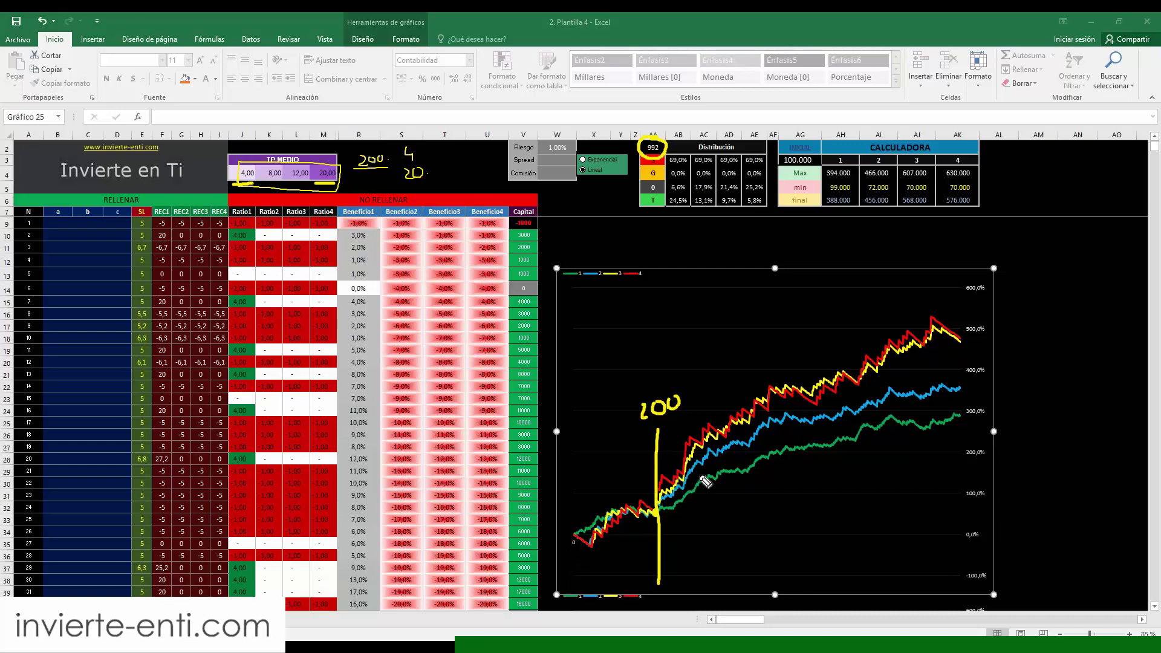
- Draw an arrow marked t extending from the 200 line and encircle the ends of the four curves
{"action": "mouse_move", "coordinate": [660, 546]}
{"action": "left_mouse_down"}
{"action": "mouse_move", "coordinate": [726, 547]}
{"action": "mouse_move", "coordinate": [710, 552]}
{"action": "mouse_move", "coordinate": [689, 532]}
{"action": "left_mouse_up"}
{"action": "mouse_move", "coordinate": [968, 329]}
{"action": "left_mouse_down"}
{"action": "mouse_move", "coordinate": [951, 391]}
{"action": "mouse_move", "coordinate": [975, 414]}
{"action": "mouse_move", "coordinate": [971, 344]}
{"action": "left_mouse_up"}
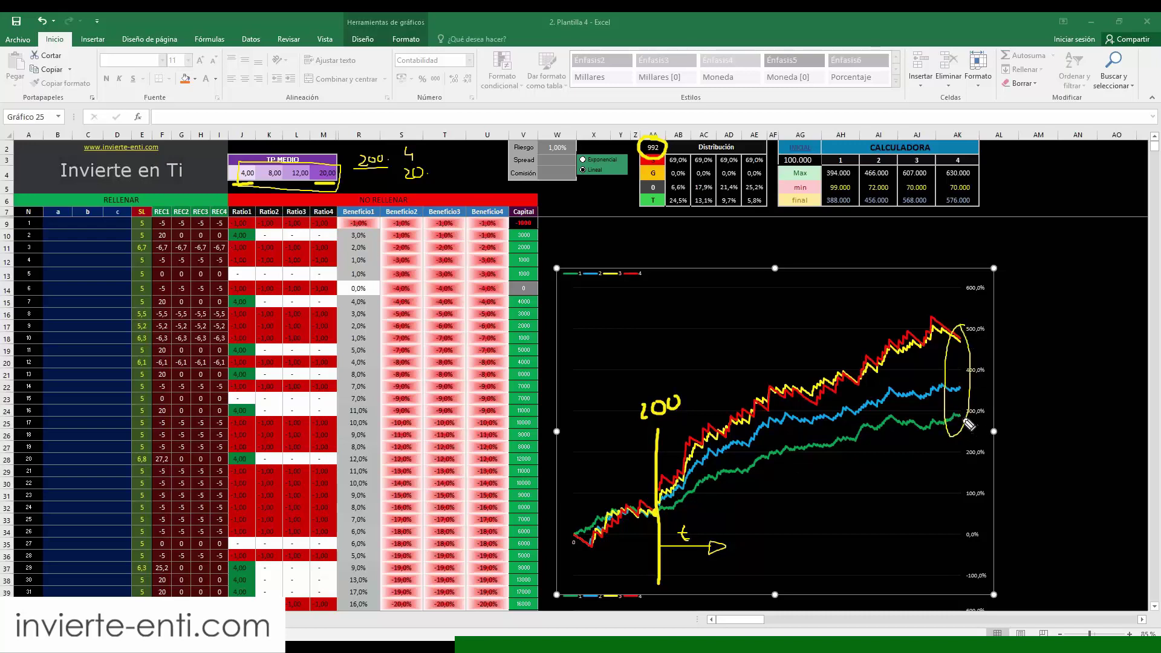
- Label the green curve's end 300%, the blue curve's end 350% and the upper curves' end 500%
{"action": "left_click_drag", "start_coordinate": [966, 417], "coordinate": [1018, 417]}
{"action": "left_click", "coordinate": [1022, 411]}
{"action": "mouse_move", "coordinate": [1025, 413]}
{"action": "left_mouse_down"}
{"action": "mouse_move", "coordinate": [1028, 426]}
{"action": "mouse_move", "coordinate": [1039, 413]}
{"action": "mouse_move", "coordinate": [1063, 425]}
{"action": "left_mouse_up"}
{"action": "left_click_drag", "start_coordinate": [968, 387], "coordinate": [1030, 394]}
{"action": "left_click_drag", "start_coordinate": [1051, 381], "coordinate": [1050, 383]}
{"action": "left_click_drag", "start_coordinate": [1070, 380], "coordinate": [1060, 395]}
{"action": "left_click", "coordinate": [1076, 393]}
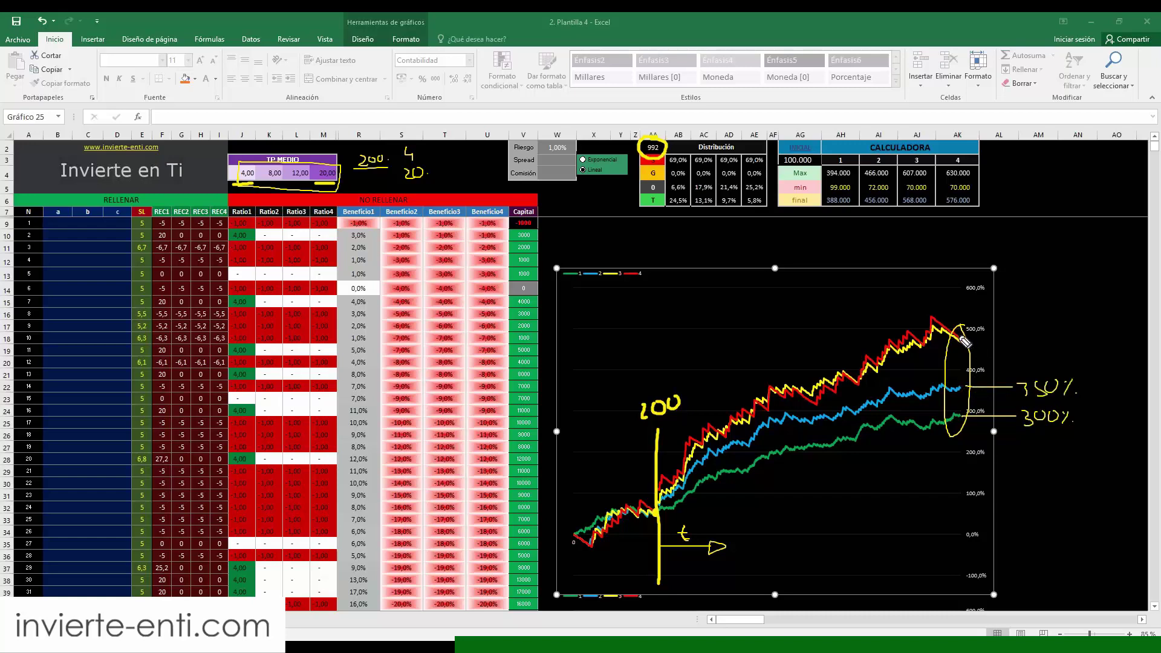
{"action": "mouse_move", "coordinate": [969, 344]}
{"action": "left_mouse_down"}
{"action": "mouse_move", "coordinate": [1022, 332]}
{"action": "mouse_move", "coordinate": [1074, 340]}
{"action": "left_mouse_up"}
{"action": "left_click_drag", "start_coordinate": [970, 333], "coordinate": [975, 326]}
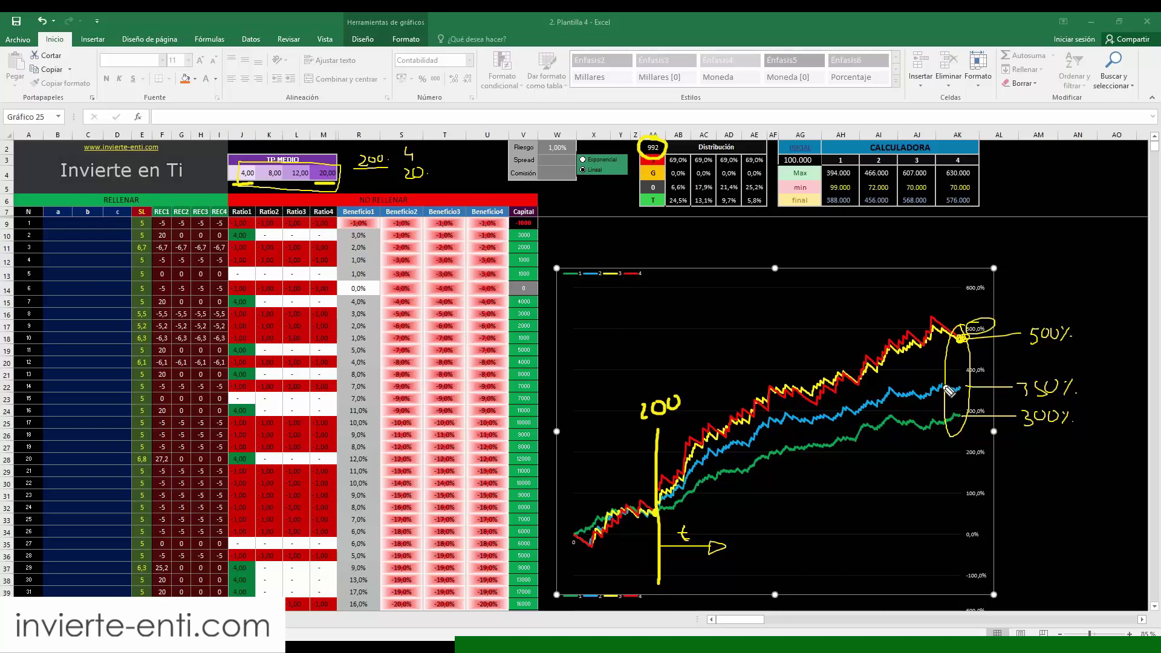
- Point an arrow at the upper curves' end and another from the 992 trade count to a handwritten "2000, 5000"
{"action": "mouse_move", "coordinate": [958, 267]}
{"action": "left_mouse_down"}
{"action": "mouse_move", "coordinate": [954, 321]}
{"action": "mouse_move", "coordinate": [964, 307]}
{"action": "left_mouse_up"}
{"action": "mouse_move", "coordinate": [653, 154]}
{"action": "left_mouse_down"}
{"action": "mouse_move", "coordinate": [652, 200]}
{"action": "mouse_move", "coordinate": [722, 255]}
{"action": "mouse_move", "coordinate": [844, 244]}
{"action": "left_mouse_up"}
{"action": "left_click", "coordinate": [852, 245]}
{"action": "left_click_drag", "start_coordinate": [965, 337], "coordinate": [961, 339]}
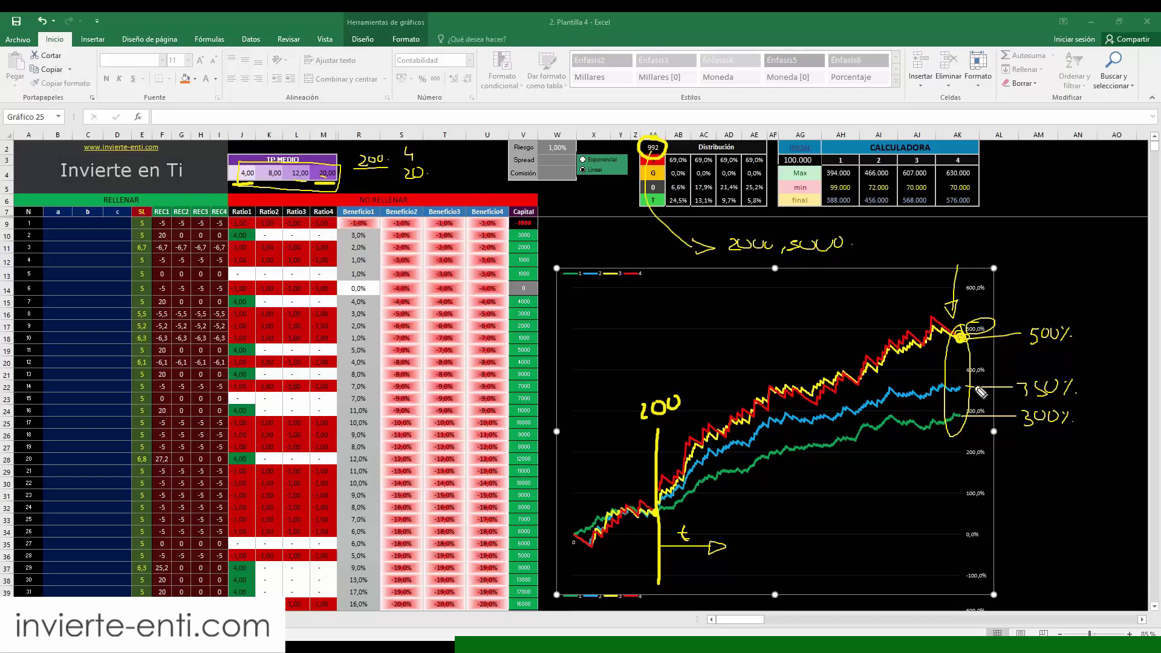
- Encircle the ends of the green and blue curves and the legend entries 3 and 4
{"action": "mouse_move", "coordinate": [941, 421]}
{"action": "left_mouse_down"}
{"action": "mouse_move", "coordinate": [970, 417]}
{"action": "mouse_move", "coordinate": [958, 381]}
{"action": "left_mouse_up"}
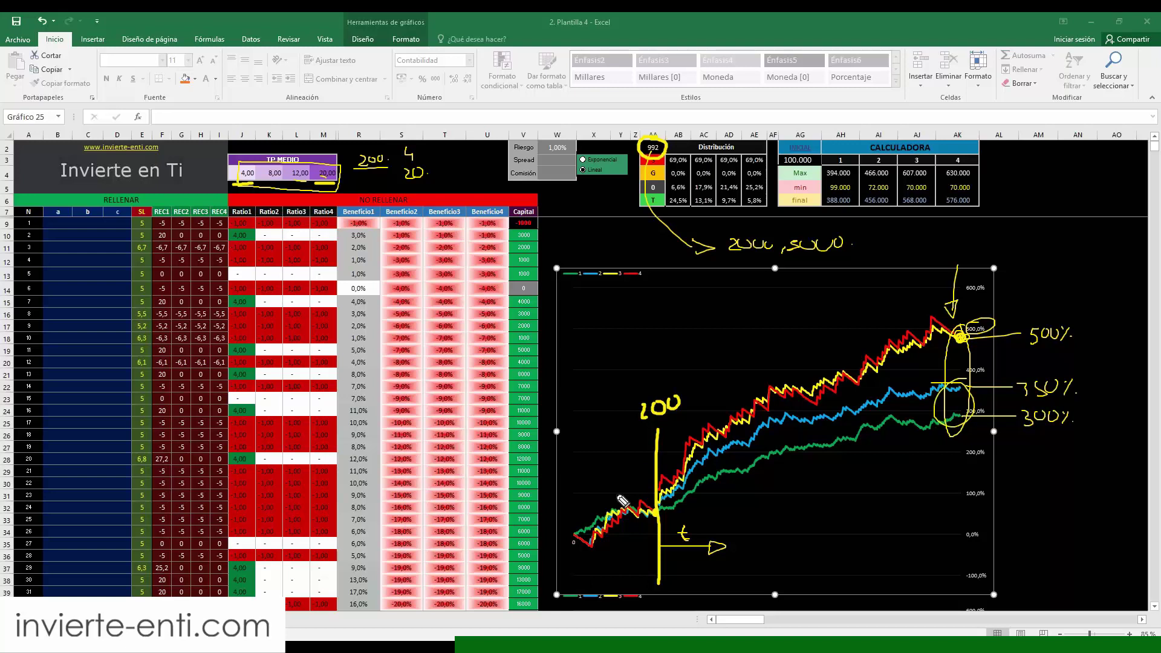
{"action": "mouse_move", "coordinate": [640, 265]}
{"action": "left_mouse_down"}
{"action": "mouse_move", "coordinate": [611, 269]}
{"action": "mouse_move", "coordinate": [635, 281]}
{"action": "mouse_move", "coordinate": [640, 265]}
{"action": "left_mouse_up"}
- Trace the upper equity curves with the pen up to their end point and undo the tracing
{"action": "mouse_move", "coordinate": [614, 535]}
{"action": "left_mouse_down"}
{"action": "mouse_move", "coordinate": [632, 532]}
{"action": "mouse_move", "coordinate": [726, 426]}
{"action": "mouse_move", "coordinate": [786, 387]}
{"action": "mouse_move", "coordinate": [957, 337]}
{"action": "left_mouse_up"}
{"action": "left_click", "coordinate": [960, 337]}
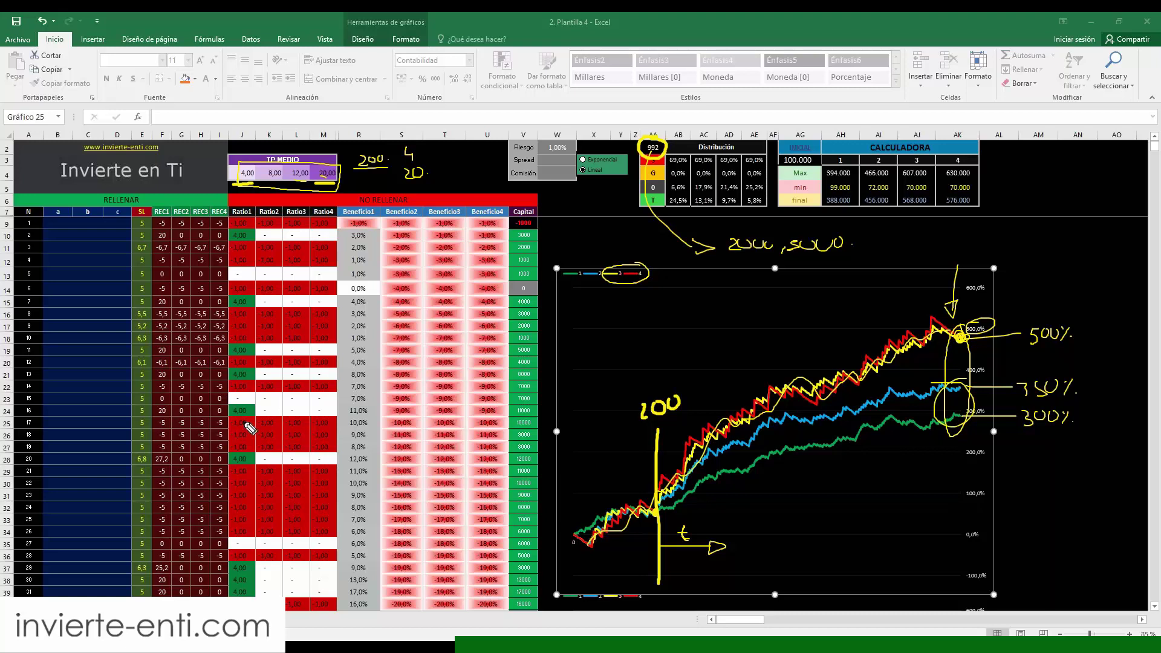
{"action": "key", "text": "ctrl+z"}
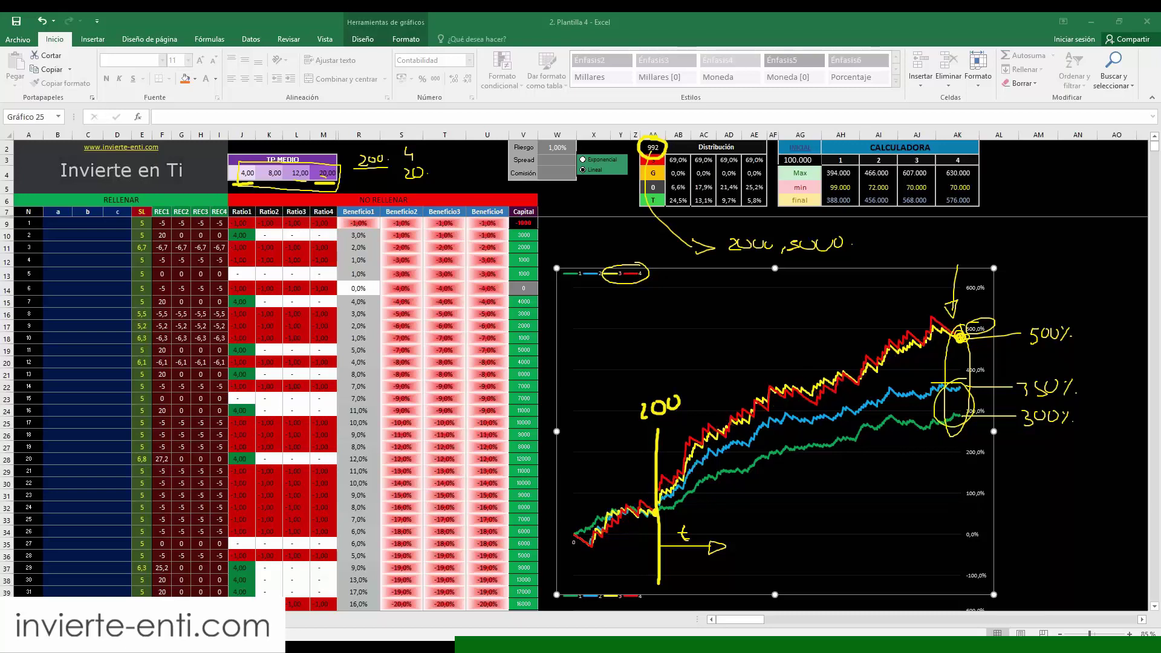
- Deselect the chart by selecting Ratio1 cell J17 and clear all pen annotations
{"action": "left_click", "coordinate": [247, 290]}
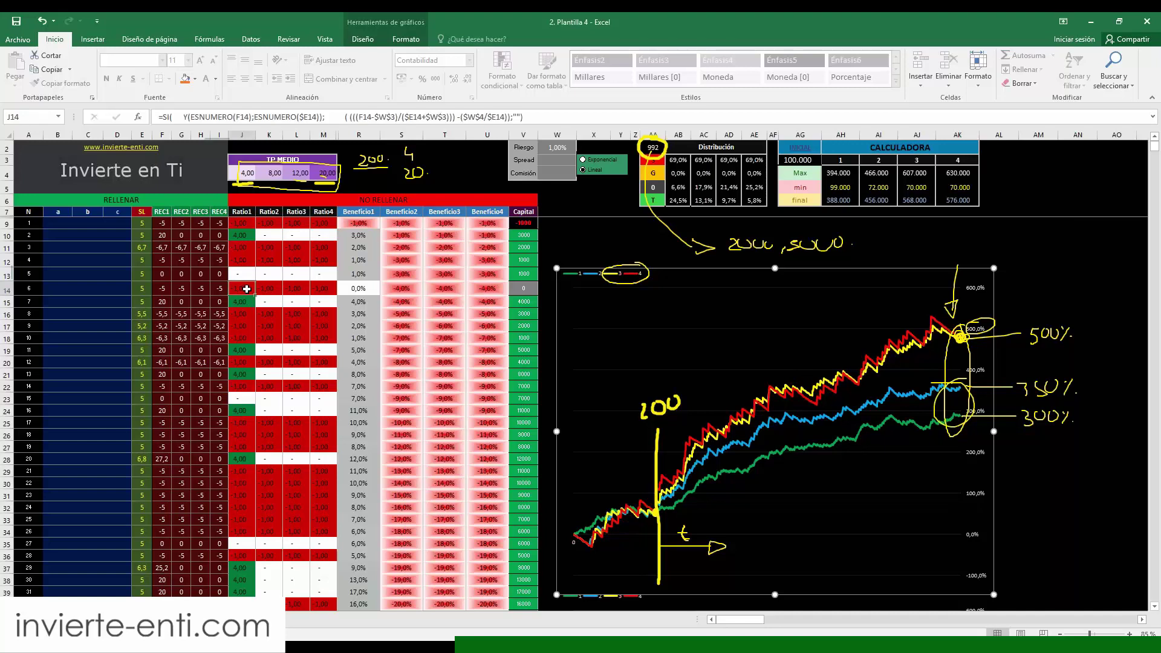
{"action": "left_click", "coordinate": [245, 327]}
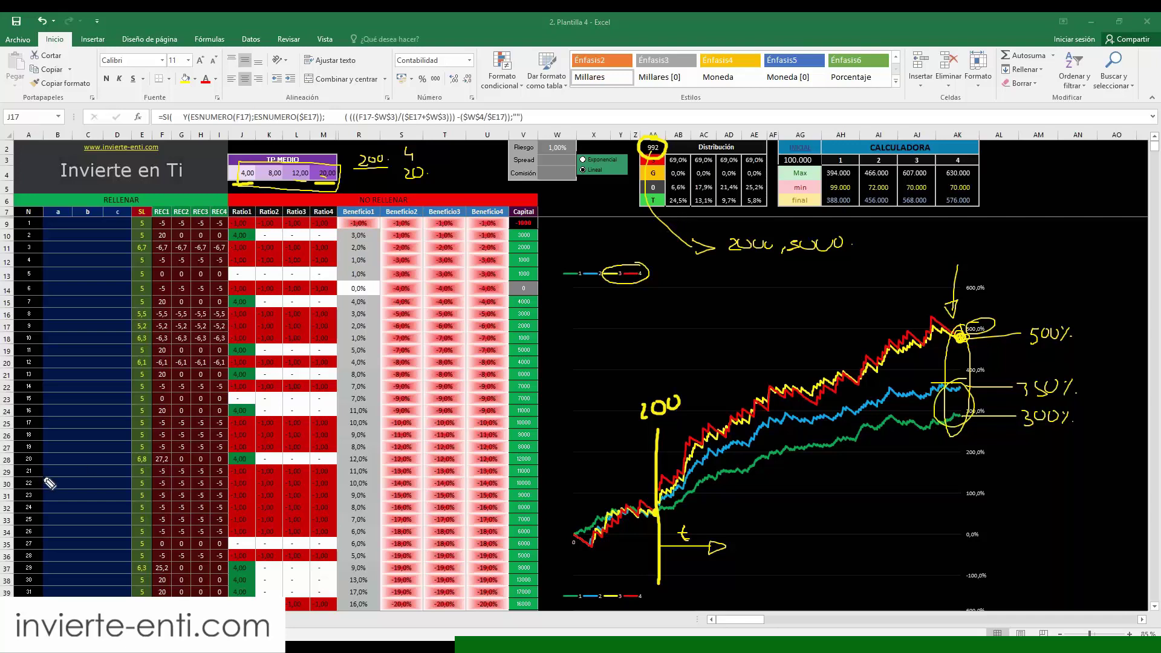
{"action": "key", "text": "Escape"}
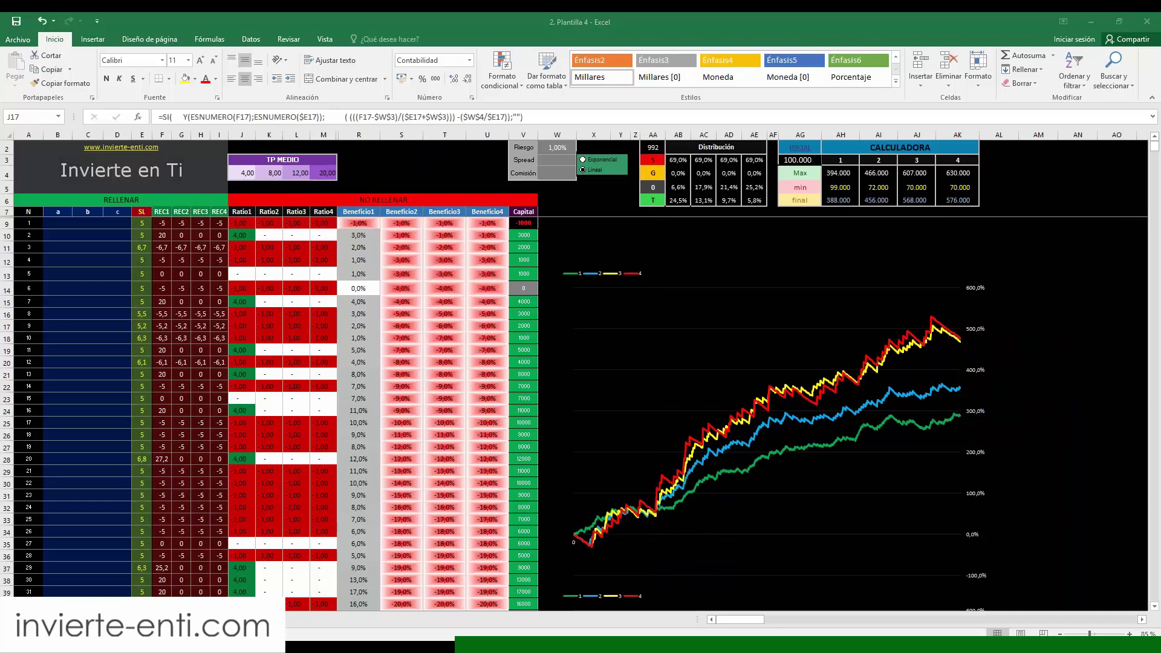
- Underline the 24,5% share in the distribution table and point an arrow from it to a handwritten "4R"
{"action": "left_click_drag", "start_coordinate": [683, 220], "coordinate": [688, 259]}
{"action": "mouse_move", "coordinate": [669, 205]}
{"action": "left_mouse_down"}
{"action": "mouse_move", "coordinate": [692, 206]}
{"action": "mouse_move", "coordinate": [687, 191]}
{"action": "left_mouse_up"}
{"action": "left_click", "coordinate": [629, 233]}
- Draw an entry line labelled "e" and a stop-loss line below it labelled "SL" over the chart
{"action": "left_click_drag", "start_coordinate": [585, 369], "coordinate": [653, 370]}
{"action": "left_click_drag", "start_coordinate": [568, 411], "coordinate": [654, 410]}
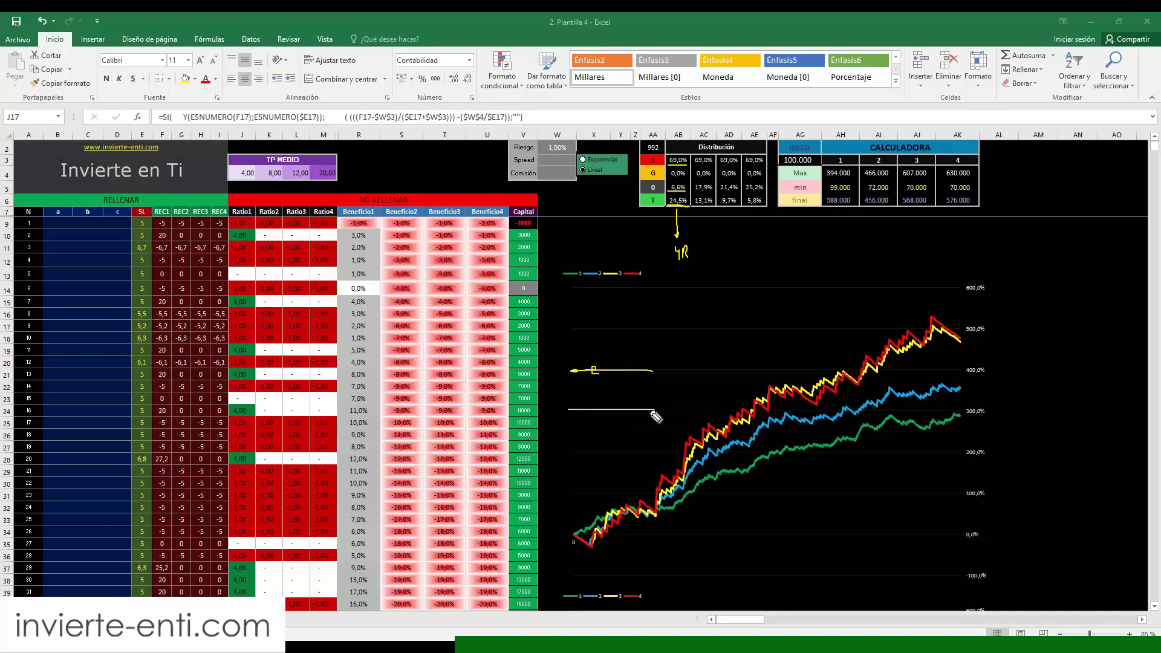
{"action": "left_click_drag", "start_coordinate": [552, 406], "coordinate": [563, 415]}
{"action": "left_click_drag", "start_coordinate": [552, 368], "coordinate": [549, 375]}
- Draw a take-profit line labelled "TP" and a price path dipping from the entry and climbing to an intermediate level line
{"action": "left_click_drag", "start_coordinate": [570, 237], "coordinate": [674, 240]}
{"action": "left_click_drag", "start_coordinate": [540, 230], "coordinate": [550, 229]}
{"action": "mouse_move", "coordinate": [546, 229]}
{"action": "left_mouse_down"}
{"action": "mouse_move", "coordinate": [546, 241]}
{"action": "mouse_move", "coordinate": [554, 236]}
{"action": "left_mouse_up"}
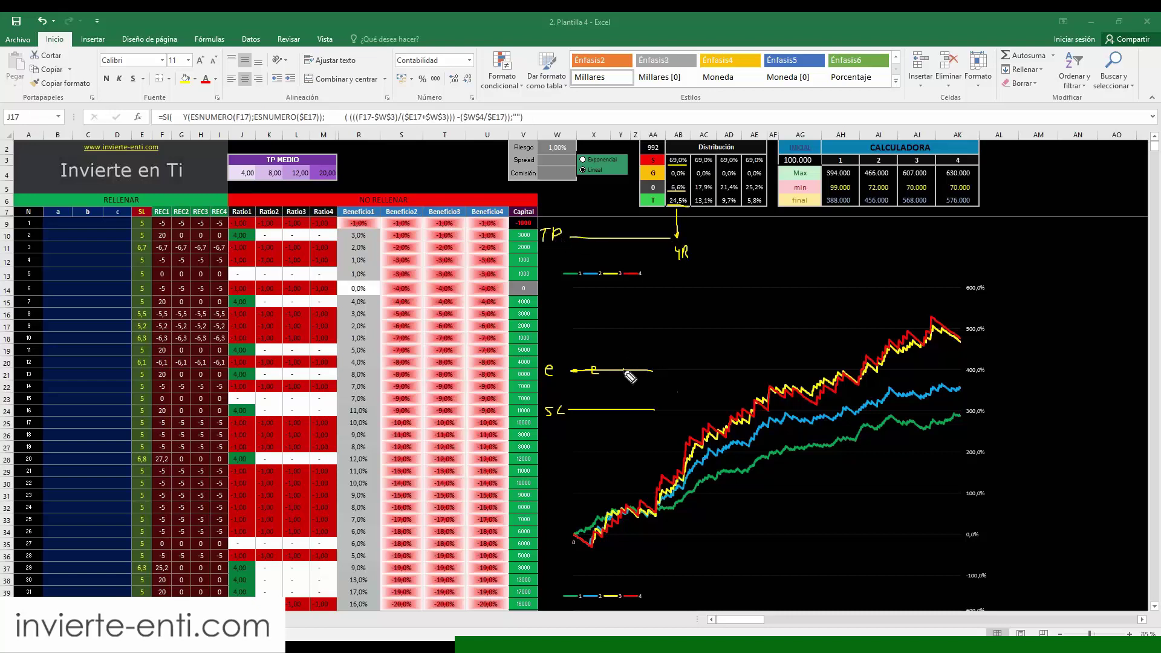
{"action": "mouse_move", "coordinate": [626, 370]}
{"action": "left_mouse_down"}
{"action": "mouse_move", "coordinate": [643, 389]}
{"action": "mouse_move", "coordinate": [665, 377]}
{"action": "mouse_move", "coordinate": [708, 316]}
{"action": "left_mouse_up"}
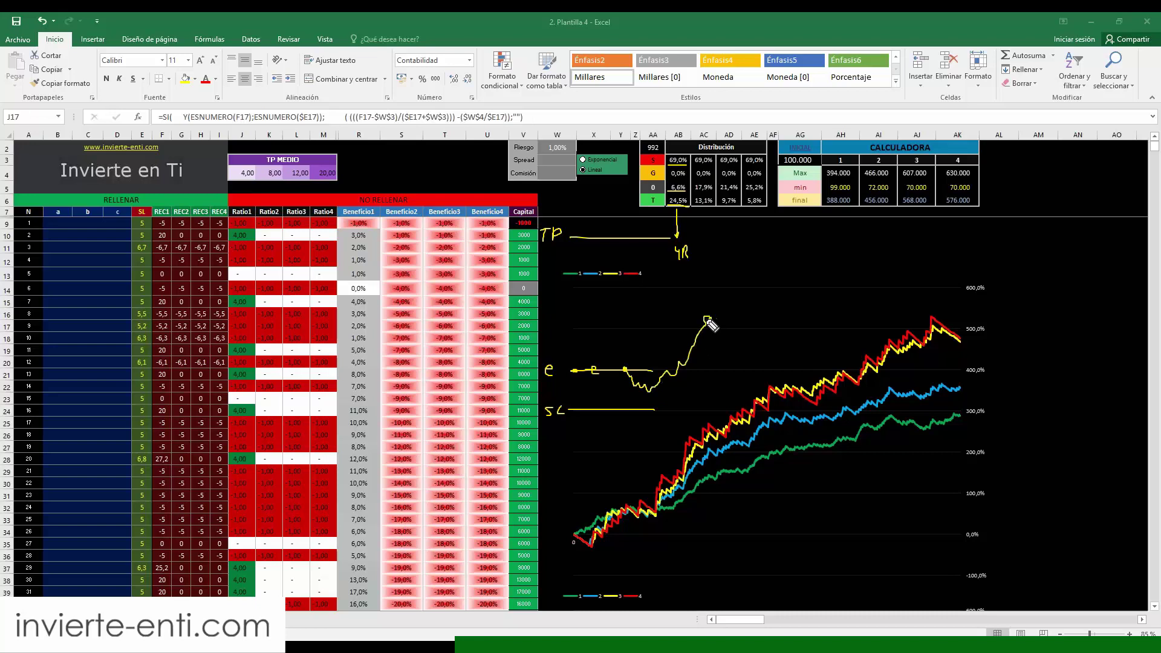
{"action": "left_click_drag", "start_coordinate": [633, 315], "coordinate": [703, 314]}
{"action": "mouse_move", "coordinate": [602, 323]}
{"action": "left_mouse_down"}
{"action": "mouse_move", "coordinate": [618, 304]}
{"action": "mouse_move", "coordinate": [718, 330]}
{"action": "left_mouse_up"}
{"action": "left_click_drag", "start_coordinate": [637, 286], "coordinate": [728, 284]}
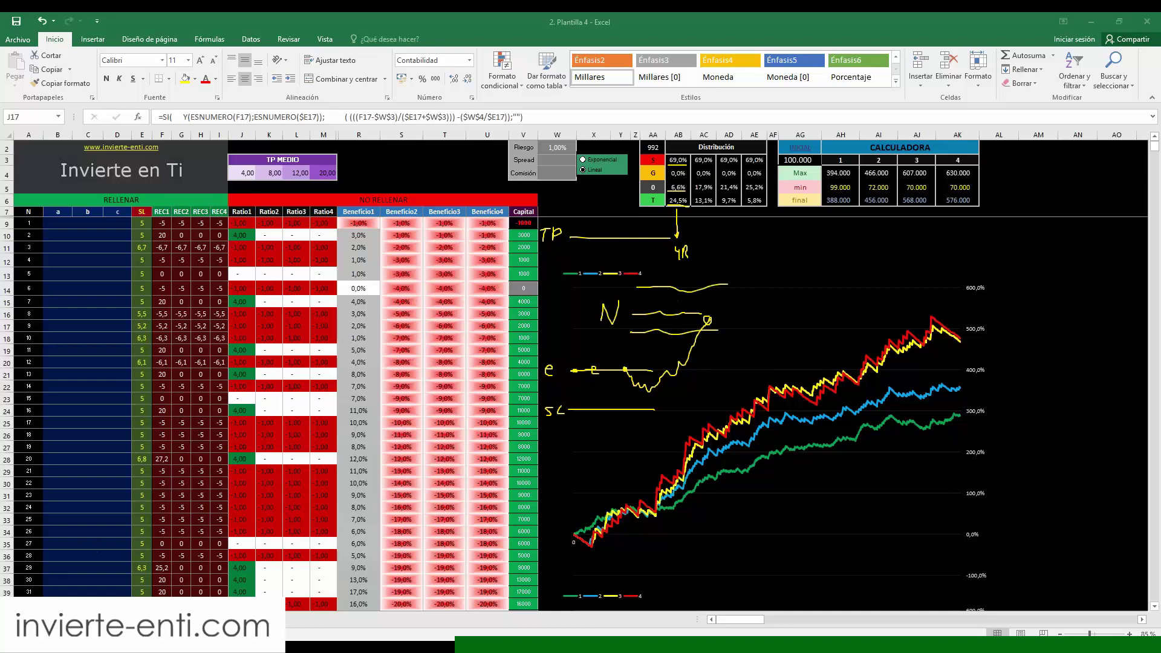
{"action": "key", "text": "ctrl+z"}
{"action": "key", "text": "ctrl+z"}
{"action": "key", "text": "ctrl+z"}
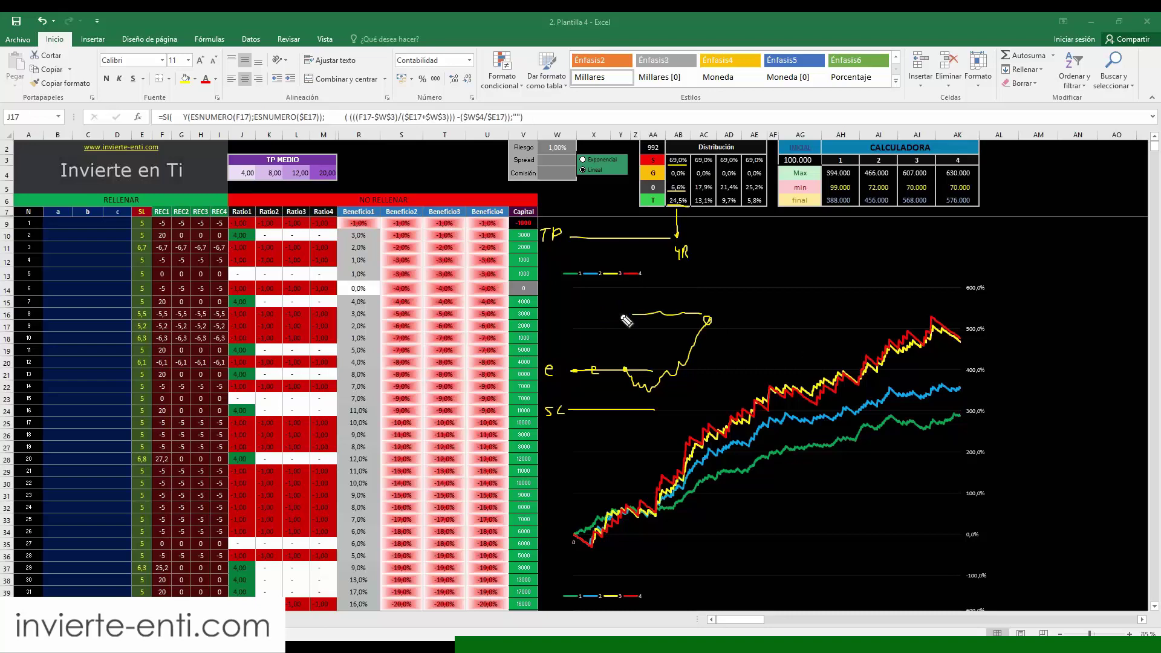
- Label the intermediate level "N" and show the stop-loss moving up to the entry line, marked "SL"
{"action": "left_click_drag", "start_coordinate": [604, 325], "coordinate": [614, 304]}
{"action": "mouse_move", "coordinate": [654, 410]}
{"action": "left_mouse_down"}
{"action": "mouse_move", "coordinate": [663, 379]}
{"action": "mouse_move", "coordinate": [709, 374]}
{"action": "left_mouse_up"}
{"action": "left_click_drag", "start_coordinate": [718, 365], "coordinate": [723, 374]}
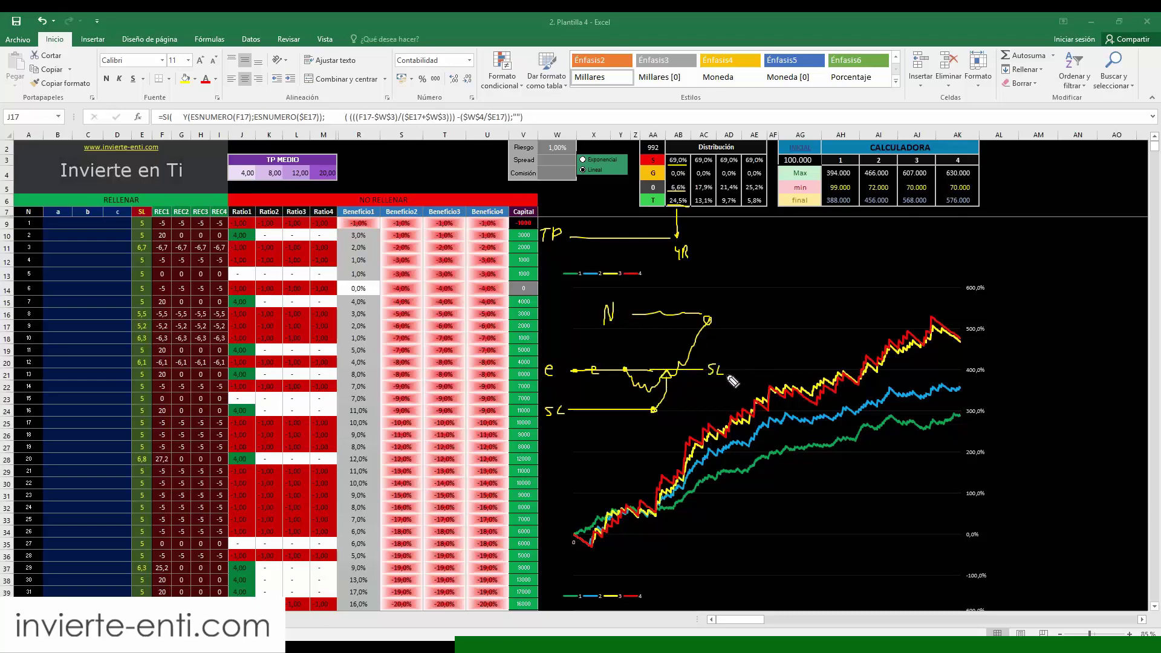
{"action": "left_click_drag", "start_coordinate": [710, 323], "coordinate": [754, 423]}
{"action": "mouse_move", "coordinate": [728, 358]}
{"action": "left_mouse_down"}
{"action": "mouse_move", "coordinate": [698, 374]}
{"action": "mouse_move", "coordinate": [751, 384]}
{"action": "mouse_move", "coordinate": [723, 358]}
{"action": "left_mouse_up"}
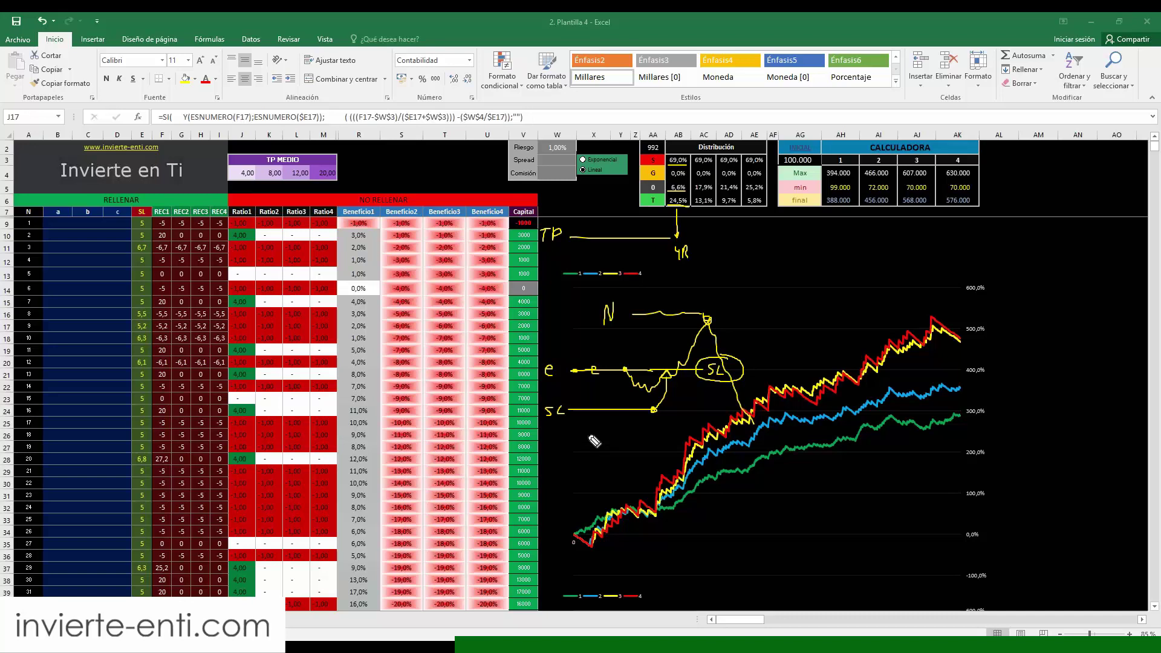
{"action": "key", "text": "ctrl+z"}
{"action": "key", "text": "ctrl+z"}
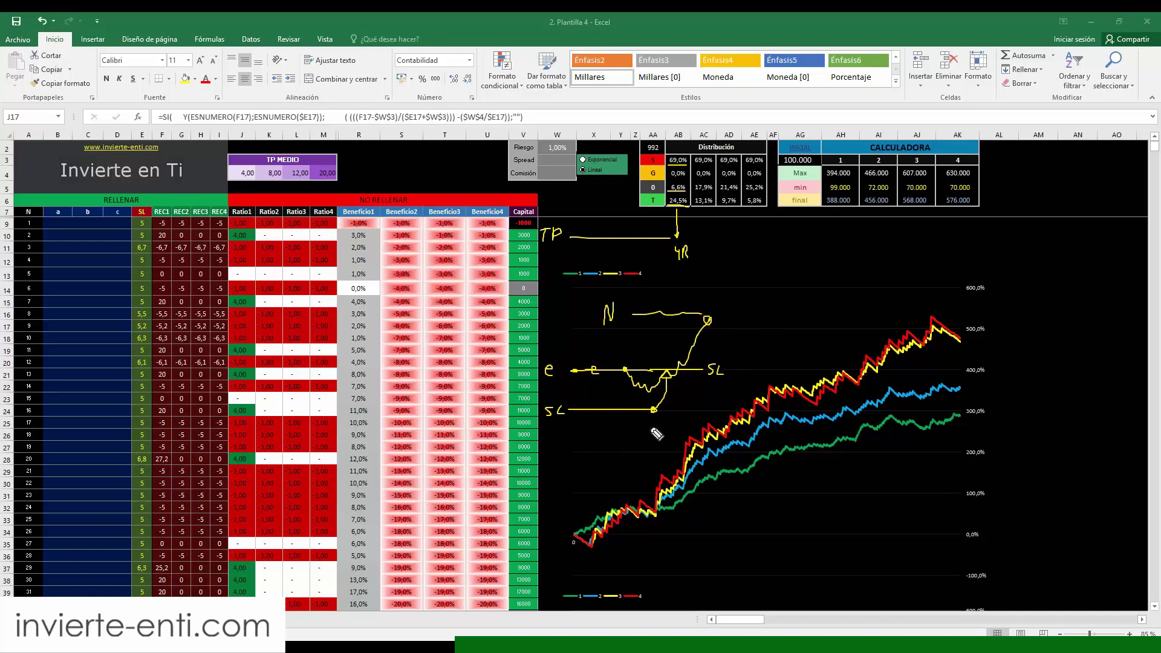
- Continue the price path down through the raised stop and up toward the take-profit, extend the original stop-loss line and encircle its label
{"action": "mouse_move", "coordinate": [709, 319]}
{"action": "left_mouse_down"}
{"action": "mouse_move", "coordinate": [738, 381]}
{"action": "mouse_move", "coordinate": [727, 375]}
{"action": "mouse_move", "coordinate": [752, 356]}
{"action": "mouse_move", "coordinate": [804, 244]}
{"action": "left_mouse_up"}
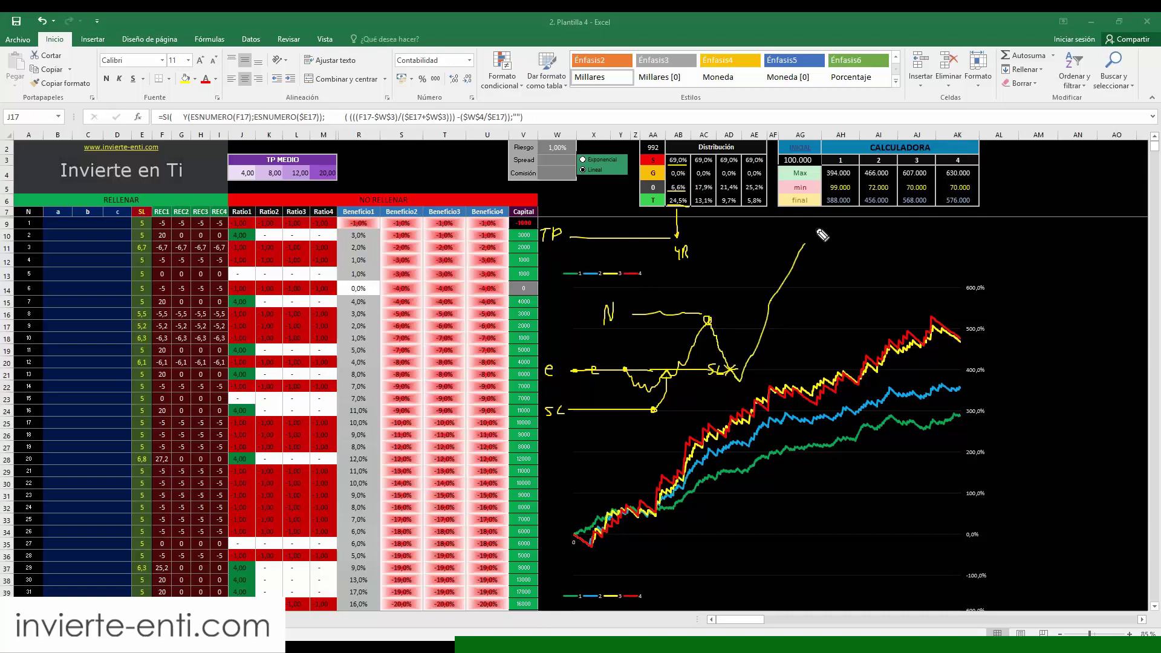
{"action": "left_click_drag", "start_coordinate": [655, 410], "coordinate": [844, 398]}
{"action": "mouse_move", "coordinate": [569, 411]}
{"action": "left_mouse_down"}
{"action": "mouse_move", "coordinate": [538, 420]}
{"action": "mouse_move", "coordinate": [571, 421]}
{"action": "mouse_move", "coordinate": [560, 402]}
{"action": "left_mouse_up"}
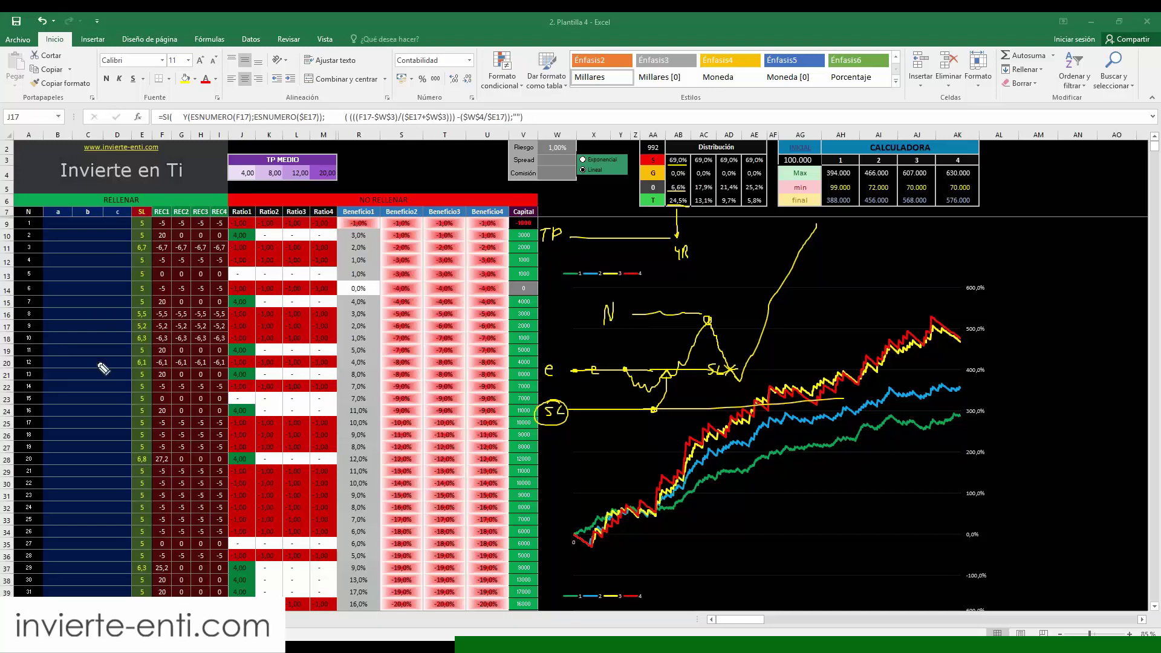
- Encircle the 17,9% and 25,2% shares and write "0R = BE" beneath the distribution table
{"action": "mouse_move", "coordinate": [716, 186]}
{"action": "left_mouse_down"}
{"action": "mouse_move", "coordinate": [691, 190]}
{"action": "mouse_move", "coordinate": [713, 182]}
{"action": "mouse_move", "coordinate": [760, 195]}
{"action": "mouse_move", "coordinate": [768, 184]}
{"action": "left_mouse_up"}
{"action": "mouse_move", "coordinate": [692, 188]}
{"action": "left_mouse_down"}
{"action": "mouse_move", "coordinate": [665, 211]}
{"action": "mouse_move", "coordinate": [693, 213]}
{"action": "mouse_move", "coordinate": [696, 189]}
{"action": "left_mouse_up"}
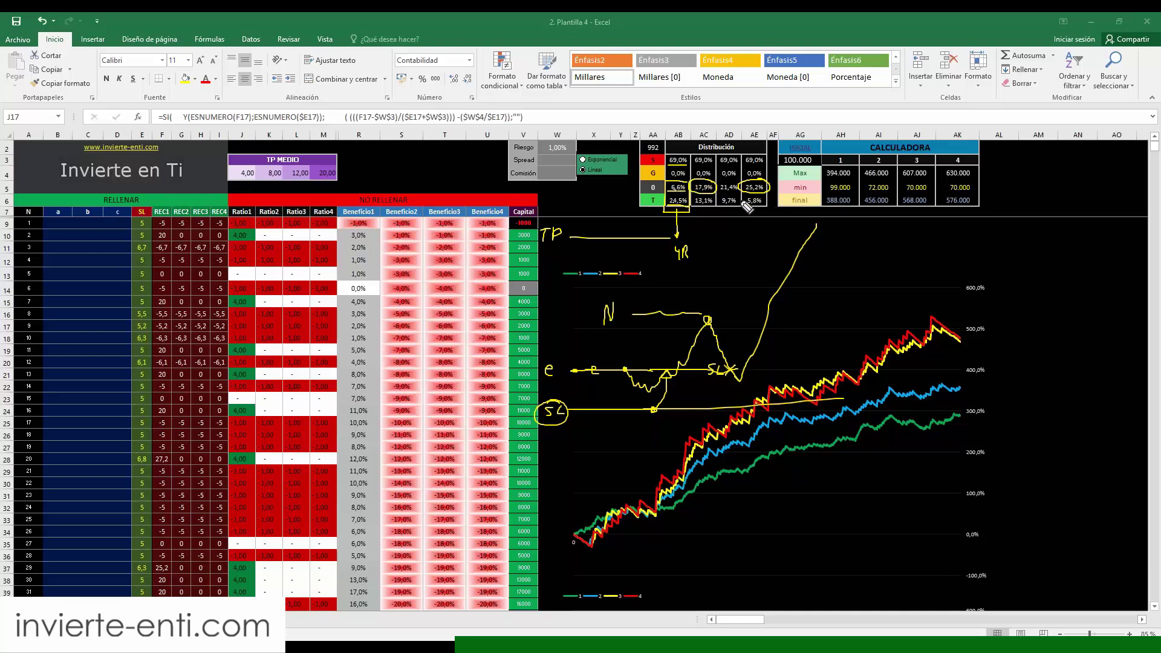
{"action": "left_click_drag", "start_coordinate": [712, 234], "coordinate": [710, 247]}
{"action": "left_click_drag", "start_coordinate": [717, 233], "coordinate": [725, 245]}
{"action": "left_click_drag", "start_coordinate": [732, 238], "coordinate": [745, 242]}
{"action": "mouse_move", "coordinate": [757, 232]}
{"action": "left_mouse_down"}
{"action": "mouse_move", "coordinate": [757, 248]}
{"action": "mouse_move", "coordinate": [765, 242]}
{"action": "left_mouse_up"}
{"action": "left_click_drag", "start_coordinate": [775, 235], "coordinate": [774, 248]}
{"action": "left_click_drag", "start_coordinate": [774, 235], "coordinate": [784, 235]}
{"action": "left_click_drag", "start_coordinate": [774, 241], "coordinate": [782, 242]}
{"action": "left_click_drag", "start_coordinate": [774, 248], "coordinate": [784, 248]}
{"action": "left_click", "coordinate": [797, 243]}
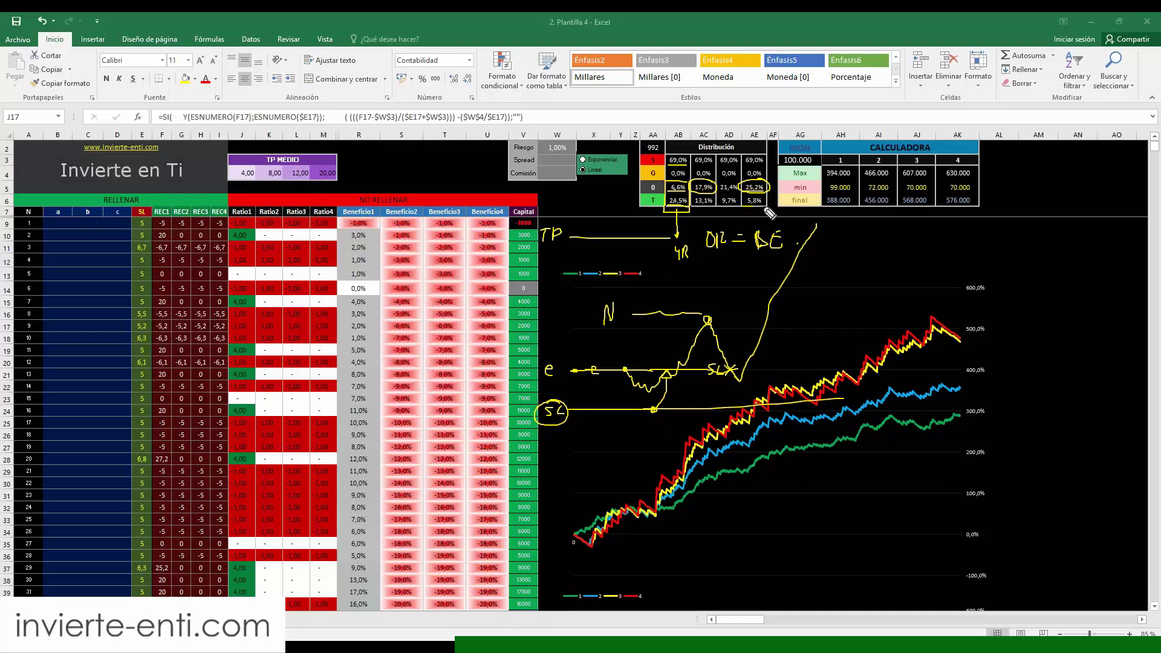
- Clear the pen annotations and write "4, 8, 12, 20" under an arrow below the distribution table
{"action": "key", "text": "Escape"}
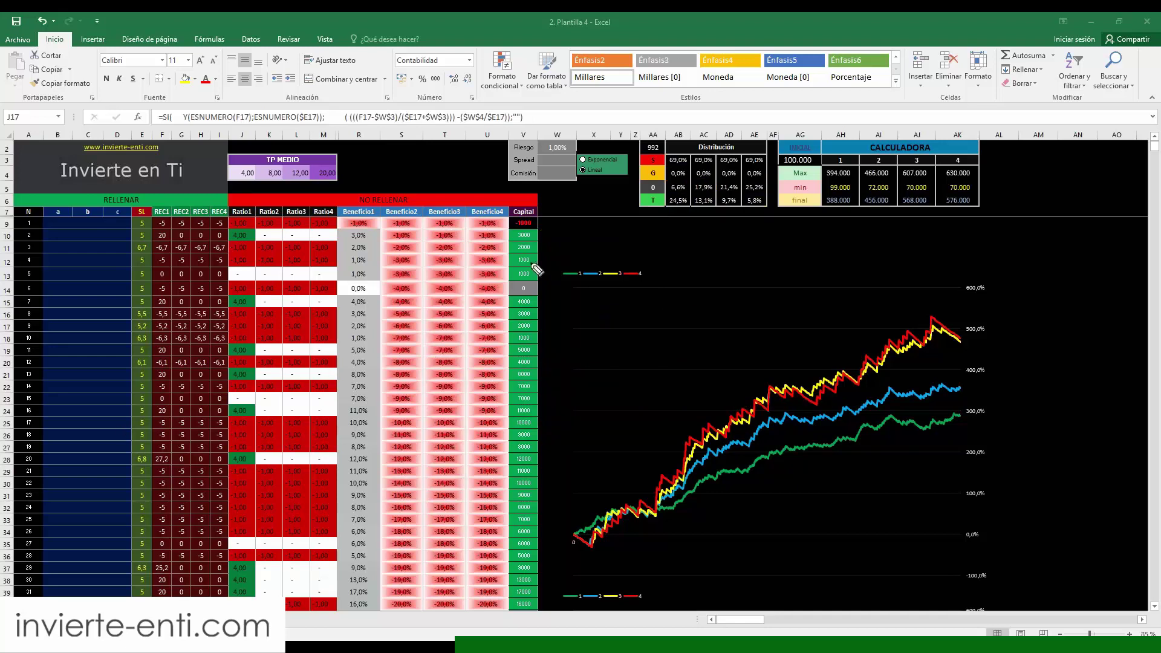
{"action": "left_click", "coordinate": [667, 216]}
{"action": "mouse_move", "coordinate": [694, 218]}
{"action": "left_mouse_down"}
{"action": "mouse_move", "coordinate": [775, 217]}
{"action": "mouse_move", "coordinate": [764, 223]}
{"action": "left_mouse_up"}
{"action": "left_click_drag", "start_coordinate": [673, 225], "coordinate": [681, 234]}
{"action": "mouse_move", "coordinate": [681, 226]}
{"action": "left_mouse_down"}
{"action": "mouse_move", "coordinate": [682, 239]}
{"action": "mouse_move", "coordinate": [692, 228]}
{"action": "mouse_move", "coordinate": [738, 235]}
{"action": "left_mouse_up"}
{"action": "left_click_drag", "start_coordinate": [750, 228], "coordinate": [757, 237]}
{"action": "left_click_drag", "start_coordinate": [761, 227], "coordinate": [759, 226]}
{"action": "left_click_drag", "start_coordinate": [689, 237], "coordinate": [744, 237]}
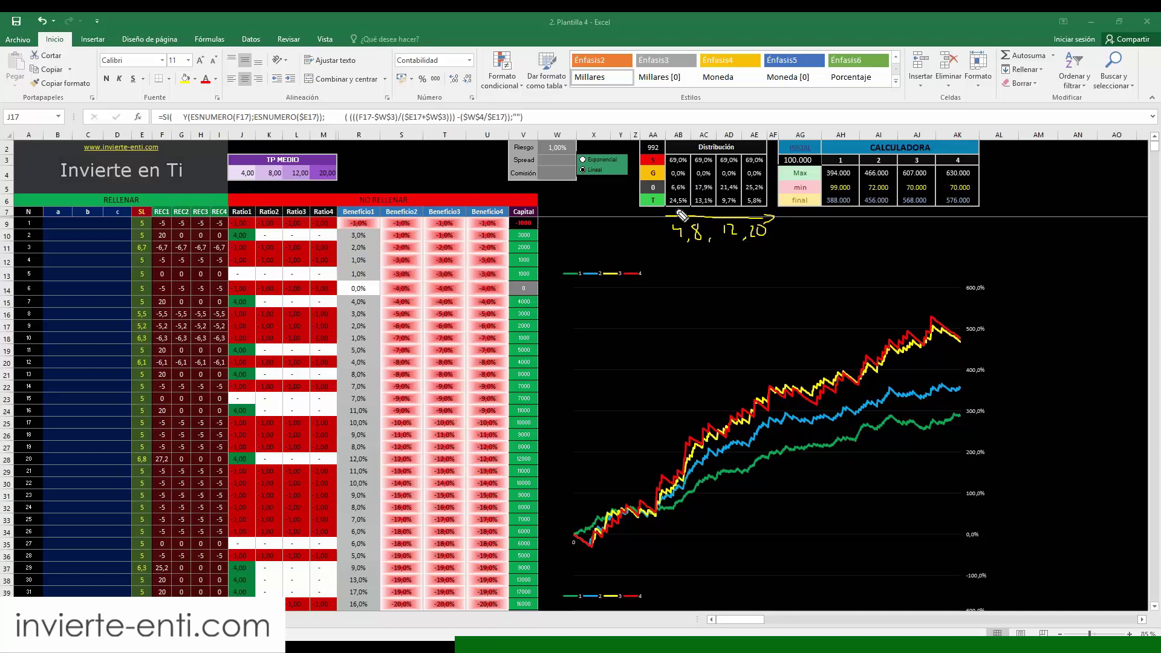
- Mark the distribution table's T row, the upper curves' end and the 12,00 and 20,00 take-profit ratios
{"action": "mouse_move", "coordinate": [653, 194]}
{"action": "left_mouse_down"}
{"action": "mouse_move", "coordinate": [770, 204]}
{"action": "mouse_move", "coordinate": [766, 214]}
{"action": "mouse_move", "coordinate": [680, 219]}
{"action": "mouse_move", "coordinate": [665, 207]}
{"action": "mouse_move", "coordinate": [669, 193]}
{"action": "mouse_move", "coordinate": [773, 217]}
{"action": "left_mouse_up"}
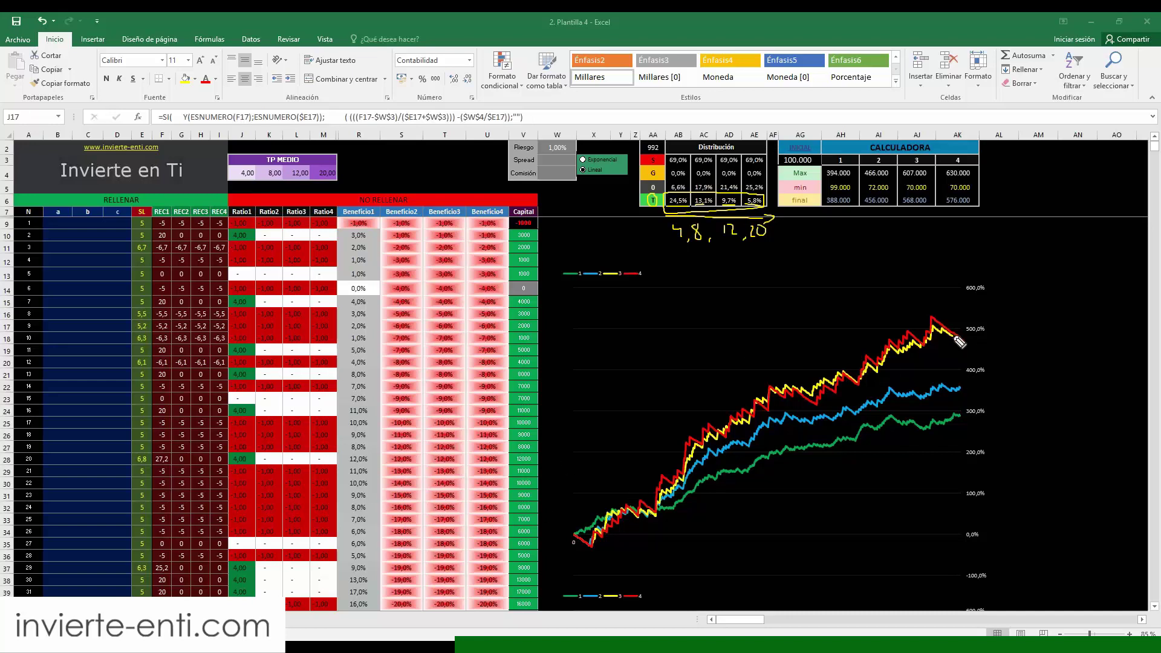
{"action": "mouse_move", "coordinate": [964, 336]}
{"action": "left_mouse_down"}
{"action": "mouse_move", "coordinate": [954, 340]}
{"action": "mouse_move", "coordinate": [965, 336]}
{"action": "left_mouse_up"}
{"action": "mouse_move", "coordinate": [294, 192]}
{"action": "left_mouse_down"}
{"action": "mouse_move", "coordinate": [344, 196]}
{"action": "mouse_move", "coordinate": [349, 164]}
{"action": "mouse_move", "coordinate": [289, 159]}
{"action": "mouse_move", "coordinate": [293, 189]}
{"action": "left_mouse_up"}
- Connect the 5,8% share to a framed "6%" and point an arrow from it to a handwritten "SI"
{"action": "mouse_move", "coordinate": [766, 209]}
{"action": "left_mouse_down"}
{"action": "mouse_move", "coordinate": [851, 251]}
{"action": "mouse_move", "coordinate": [808, 257]}
{"action": "mouse_move", "coordinate": [858, 257]}
{"action": "left_mouse_up"}
{"action": "mouse_move", "coordinate": [811, 222]}
{"action": "left_mouse_down"}
{"action": "mouse_move", "coordinate": [847, 220]}
{"action": "mouse_move", "coordinate": [847, 257]}
{"action": "mouse_move", "coordinate": [902, 235]}
{"action": "mouse_move", "coordinate": [907, 248]}
{"action": "mouse_move", "coordinate": [935, 249]}
{"action": "left_mouse_up"}
{"action": "left_click_drag", "start_coordinate": [938, 214], "coordinate": [937, 220]}
- Write "YA." beside the calculator area and underline it twice
{"action": "left_click_drag", "start_coordinate": [995, 236], "coordinate": [1017, 245]}
{"action": "mouse_move", "coordinate": [1023, 234]}
{"action": "left_mouse_down"}
{"action": "mouse_move", "coordinate": [1008, 274]}
{"action": "mouse_move", "coordinate": [1035, 227]}
{"action": "mouse_move", "coordinate": [1040, 257]}
{"action": "mouse_move", "coordinate": [1064, 272]}
{"action": "left_mouse_up"}
{"action": "left_click", "coordinate": [1065, 261]}
{"action": "left_click_drag", "start_coordinate": [990, 280], "coordinate": [1063, 276]}
{"action": "left_click_drag", "start_coordinate": [1080, 278], "coordinate": [1080, 278]}
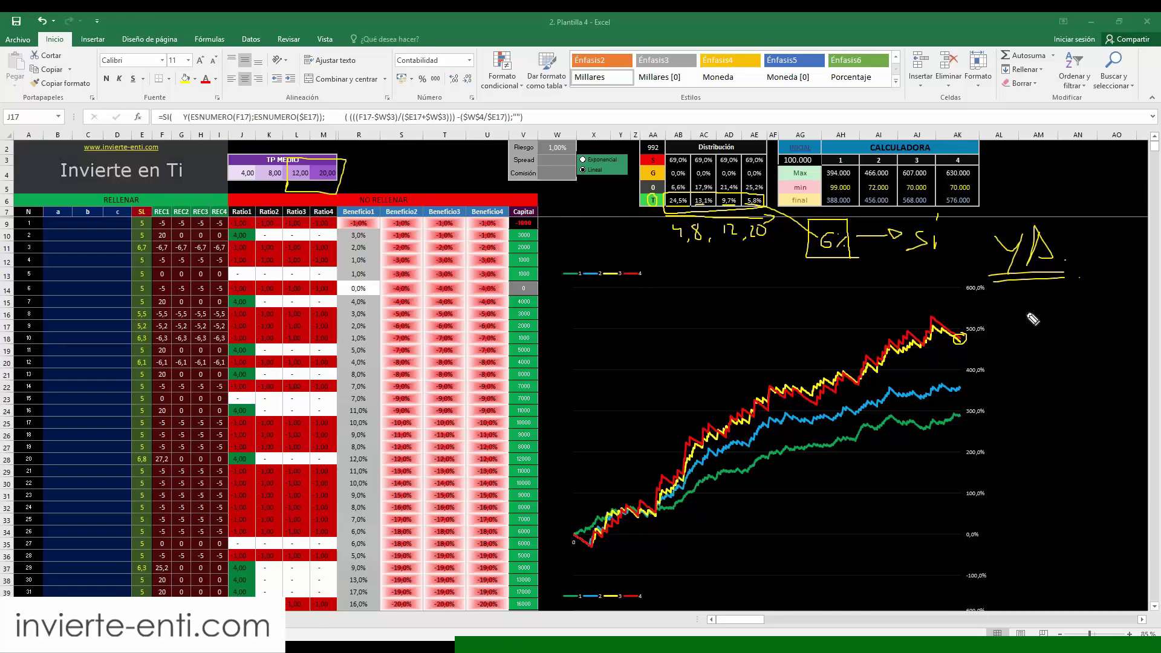
- Write "1 | 17" below the underlined "YA." and frame it with a rectangle
{"action": "left_click_drag", "start_coordinate": [1026, 319], "coordinate": [1037, 340]}
{"action": "mouse_move", "coordinate": [1057, 288]}
{"action": "left_mouse_down"}
{"action": "mouse_move", "coordinate": [1054, 344]}
{"action": "mouse_move", "coordinate": [1101, 338]}
{"action": "left_mouse_up"}
{"action": "left_click_drag", "start_coordinate": [1093, 332], "coordinate": [1118, 329]}
{"action": "mouse_move", "coordinate": [1016, 286]}
{"action": "left_mouse_down"}
{"action": "mouse_move", "coordinate": [1076, 361]}
{"action": "mouse_move", "coordinate": [1125, 345]}
{"action": "mouse_move", "coordinate": [1063, 284]}
{"action": "mouse_move", "coordinate": [1010, 288]}
{"action": "left_mouse_up"}
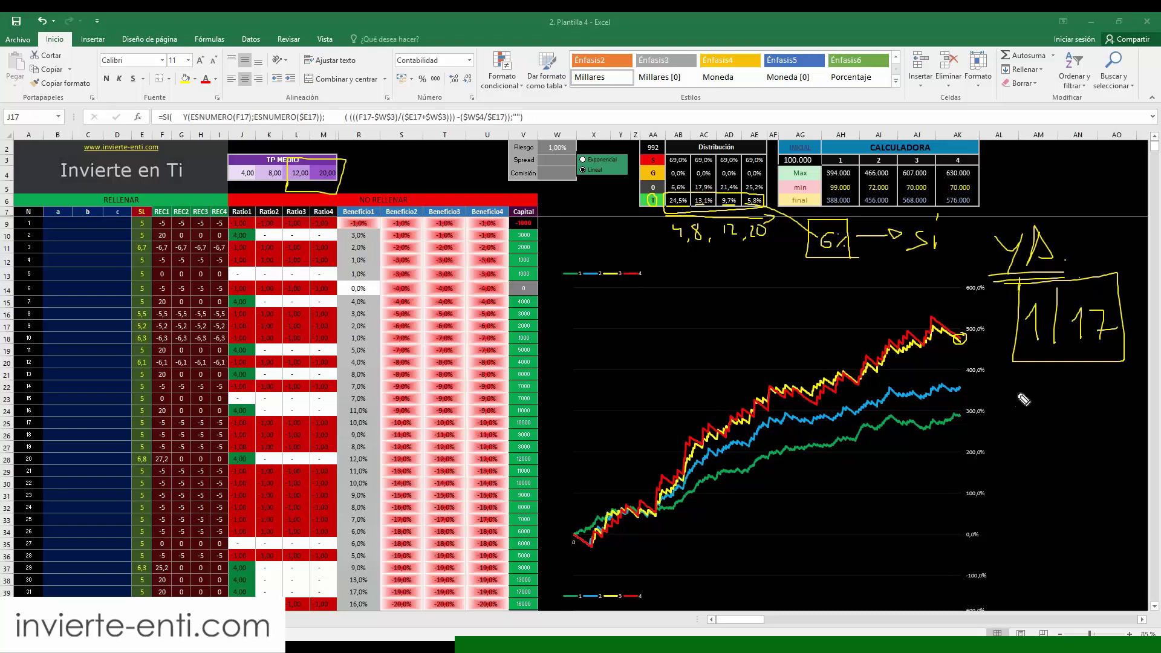
- Sketch a framed list of horizontal lines beside the chart's end and finish it with a check mark
{"action": "mouse_move", "coordinate": [1014, 396]}
{"action": "left_mouse_down"}
{"action": "mouse_move", "coordinate": [1070, 397]}
{"action": "mouse_move", "coordinate": [1066, 415]}
{"action": "left_mouse_up"}
{"action": "mouse_move", "coordinate": [1009, 438]}
{"action": "left_mouse_down"}
{"action": "mouse_move", "coordinate": [1057, 439]}
{"action": "mouse_move", "coordinate": [1044, 499]}
{"action": "left_mouse_up"}
{"action": "mouse_move", "coordinate": [997, 515]}
{"action": "left_mouse_down"}
{"action": "mouse_move", "coordinate": [1050, 512]}
{"action": "mouse_move", "coordinate": [1056, 540]}
{"action": "left_mouse_up"}
{"action": "mouse_move", "coordinate": [1010, 557]}
{"action": "left_mouse_down"}
{"action": "mouse_move", "coordinate": [1098, 541]}
{"action": "mouse_move", "coordinate": [1085, 391]}
{"action": "mouse_move", "coordinate": [988, 496]}
{"action": "mouse_move", "coordinate": [982, 522]}
{"action": "mouse_move", "coordinate": [1062, 561]}
{"action": "left_mouse_up"}
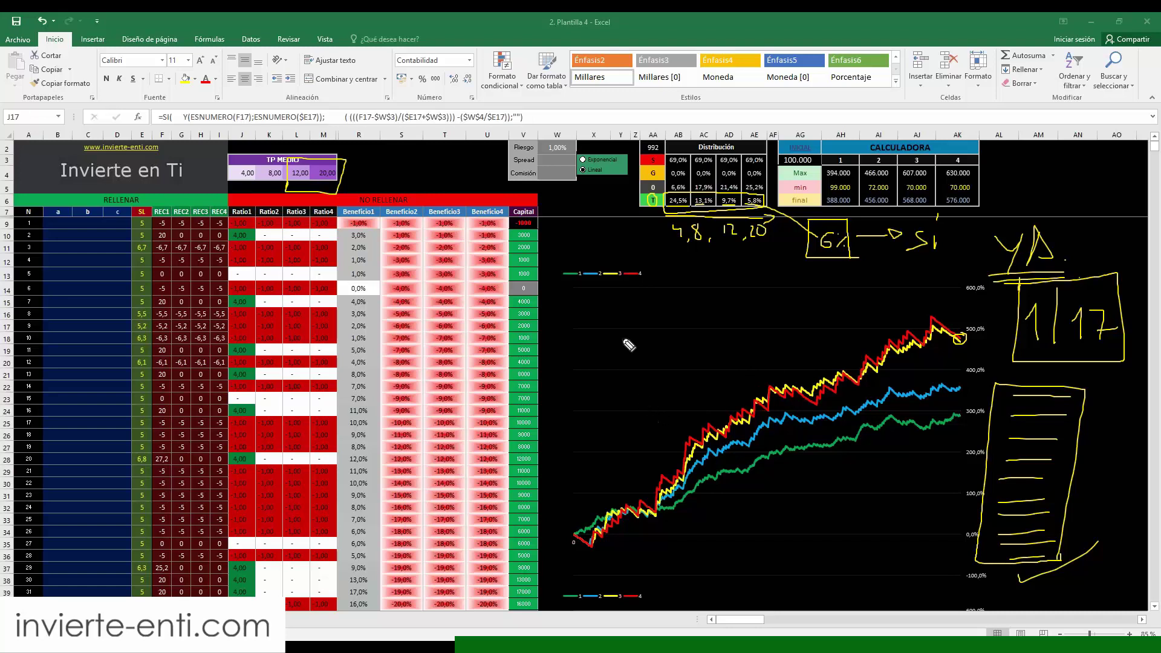
- Write two encircled numbers one above the other near the chart legend, the lower one a 3
{"action": "left_click_drag", "start_coordinate": [581, 313], "coordinate": [586, 311]}
{"action": "left_click_drag", "start_coordinate": [582, 307], "coordinate": [585, 321]}
{"action": "left_click", "coordinate": [604, 313]}
{"action": "mouse_move", "coordinate": [578, 341]}
{"action": "left_mouse_down"}
{"action": "mouse_move", "coordinate": [573, 361]}
{"action": "mouse_move", "coordinate": [565, 327]}
{"action": "left_mouse_up"}
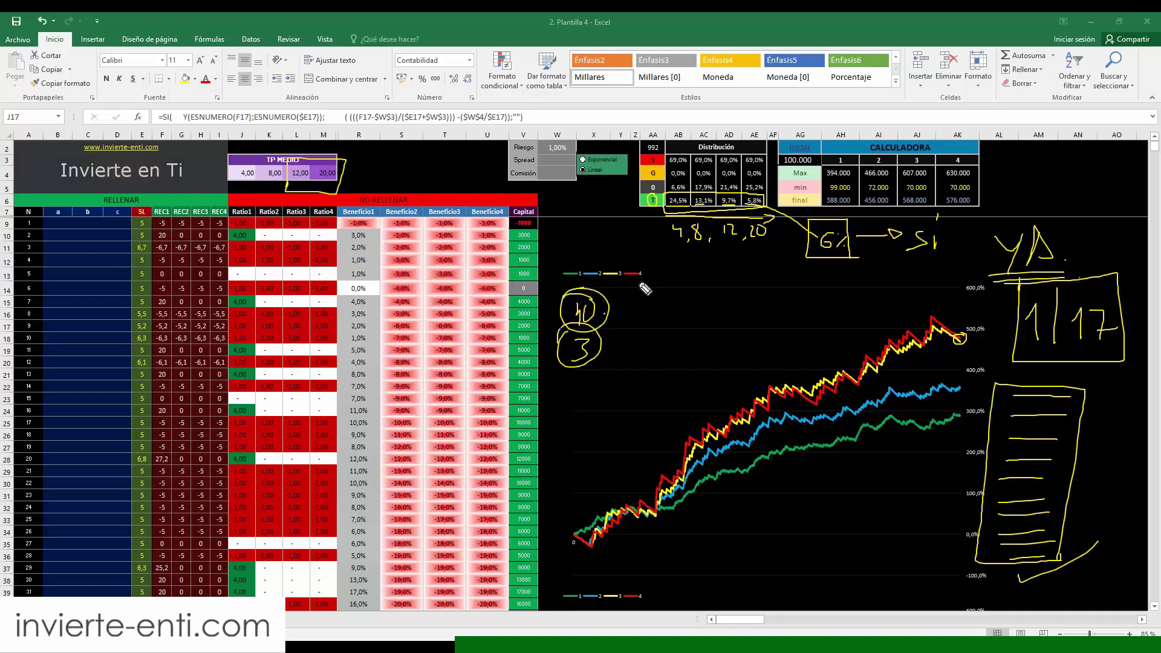
- Write "1) tam." above the equity curves as the first list item
{"action": "left_click_drag", "start_coordinate": [650, 305], "coordinate": [665, 336]}
{"action": "left_click_drag", "start_coordinate": [663, 285], "coordinate": [664, 336]}
{"action": "left_click_drag", "start_coordinate": [696, 298], "coordinate": [701, 332]}
{"action": "left_click_drag", "start_coordinate": [691, 315], "coordinate": [708, 314]}
{"action": "left_click_drag", "start_coordinate": [706, 320], "coordinate": [733, 321]}
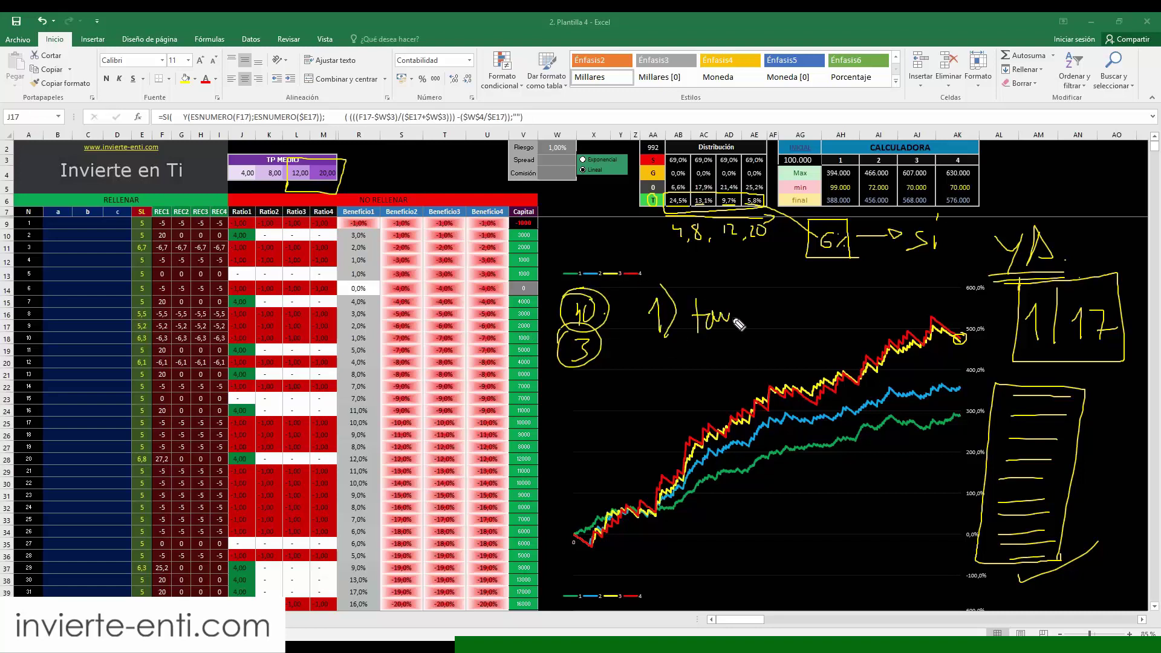
{"action": "left_click", "coordinate": [740, 319]}
- Branch item 1 into three labelled arrows, the first marked "tp", and add an encircled second item "2) Audit"
{"action": "mouse_move", "coordinate": [785, 274]}
{"action": "left_mouse_down"}
{"action": "mouse_move", "coordinate": [757, 312]}
{"action": "mouse_move", "coordinate": [795, 304]}
{"action": "mouse_move", "coordinate": [808, 333]}
{"action": "left_mouse_up"}
{"action": "left_click_drag", "start_coordinate": [799, 326], "coordinate": [799, 342]}
{"action": "mouse_move", "coordinate": [776, 280]}
{"action": "left_mouse_down"}
{"action": "mouse_move", "coordinate": [786, 270]}
{"action": "mouse_move", "coordinate": [787, 281]}
{"action": "left_mouse_up"}
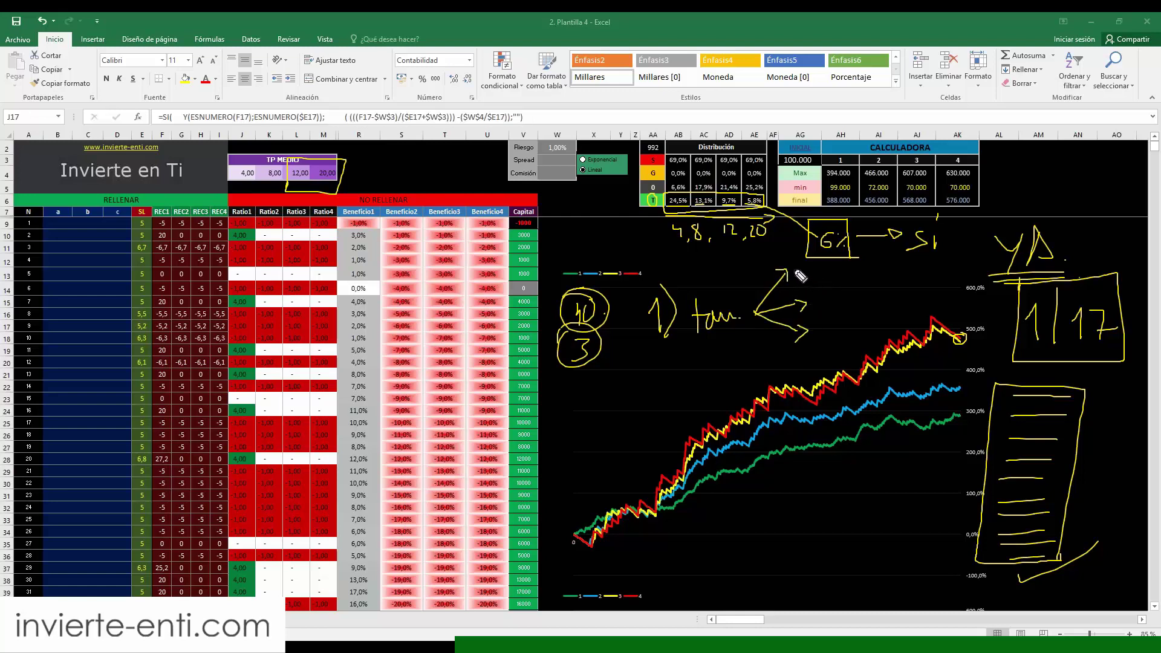
{"action": "left_click_drag", "start_coordinate": [790, 273], "coordinate": [800, 272]}
{"action": "mouse_move", "coordinate": [794, 266]}
{"action": "left_mouse_down"}
{"action": "mouse_move", "coordinate": [822, 311]}
{"action": "mouse_move", "coordinate": [862, 328]}
{"action": "left_mouse_up"}
{"action": "mouse_move", "coordinate": [652, 365]}
{"action": "left_mouse_down"}
{"action": "mouse_move", "coordinate": [670, 405]}
{"action": "mouse_move", "coordinate": [771, 377]}
{"action": "mouse_move", "coordinate": [678, 355]}
{"action": "mouse_move", "coordinate": [731, 413]}
{"action": "mouse_move", "coordinate": [745, 343]}
{"action": "left_mouse_up"}
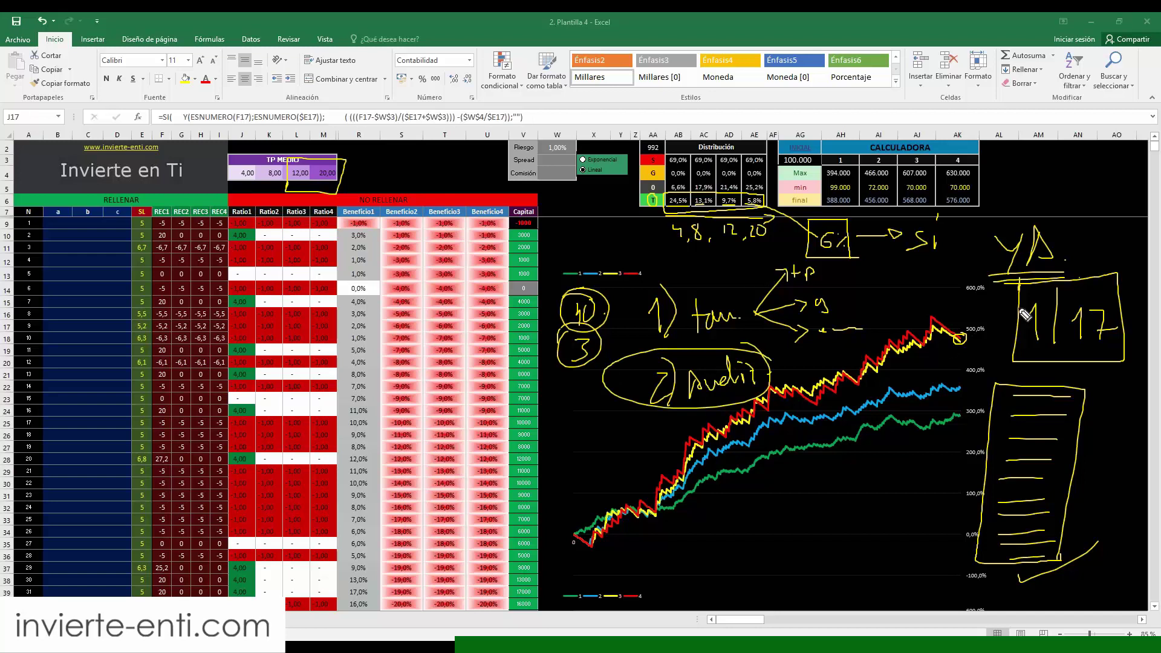
- Mark the upper curves' end, the 5,8% share and the curves' initial dip, and clear all annotations
{"action": "mouse_move", "coordinate": [959, 339]}
{"action": "left_mouse_down"}
{"action": "mouse_move", "coordinate": [944, 334]}
{"action": "mouse_move", "coordinate": [954, 326]}
{"action": "left_mouse_up"}
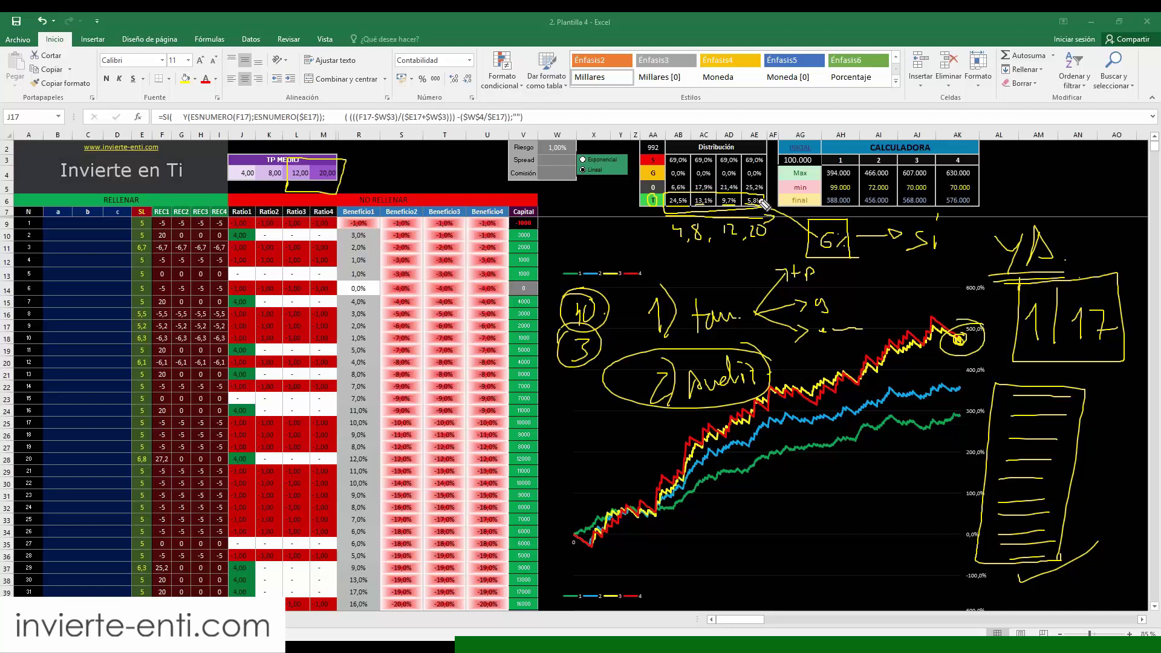
{"action": "mouse_move", "coordinate": [768, 201]}
{"action": "left_mouse_down"}
{"action": "mouse_move", "coordinate": [749, 193]}
{"action": "mouse_move", "coordinate": [740, 206]}
{"action": "mouse_move", "coordinate": [770, 211]}
{"action": "left_mouse_up"}
{"action": "mouse_move", "coordinate": [591, 544]}
{"action": "left_mouse_down"}
{"action": "mouse_move", "coordinate": [577, 535]}
{"action": "mouse_move", "coordinate": [586, 551]}
{"action": "mouse_move", "coordinate": [588, 539]}
{"action": "left_mouse_up"}
{"action": "key", "text": "Escape"}
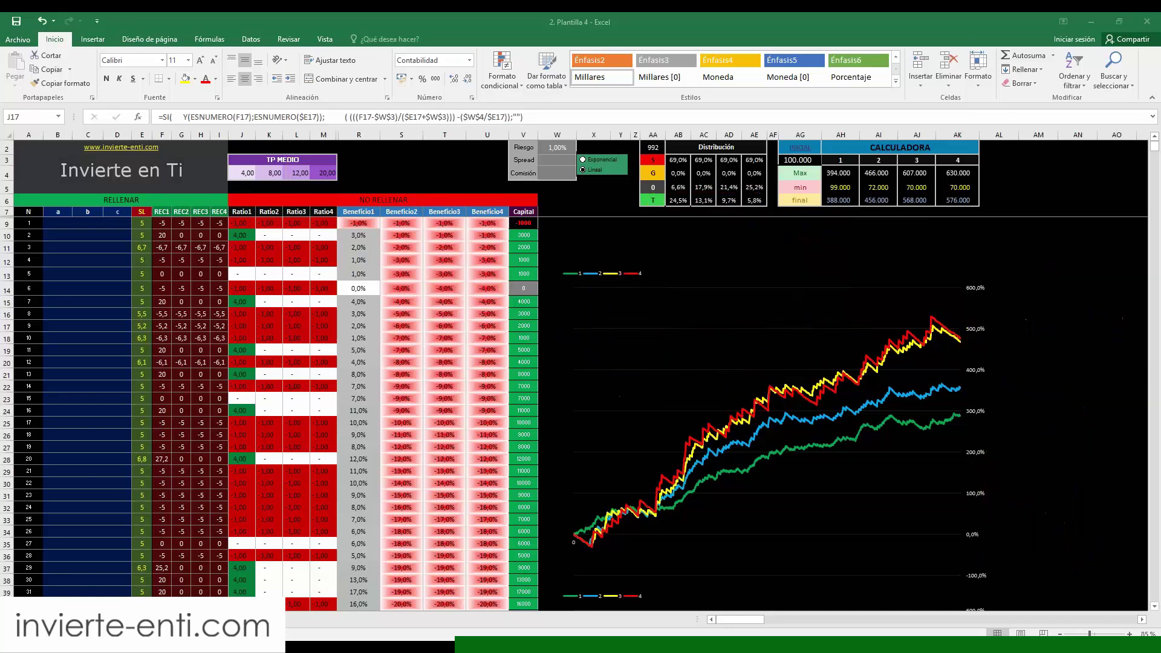
- Write "0'25 % | x47" above the chart with an arrow to an encircled "115%"
{"action": "mouse_move", "coordinate": [592, 550]}
{"action": "mouse_move", "coordinate": [692, 260]}
{"action": "left_mouse_down"}
{"action": "mouse_move", "coordinate": [695, 249]}
{"action": "mouse_move", "coordinate": [713, 259]}
{"action": "mouse_move", "coordinate": [728, 249]}
{"action": "mouse_move", "coordinate": [731, 262]}
{"action": "mouse_move", "coordinate": [775, 266]}
{"action": "mouse_move", "coordinate": [779, 245]}
{"action": "mouse_move", "coordinate": [781, 260]}
{"action": "left_mouse_up"}
{"action": "mouse_move", "coordinate": [794, 244]}
{"action": "left_mouse_down"}
{"action": "mouse_move", "coordinate": [818, 259]}
{"action": "mouse_move", "coordinate": [889, 235]}
{"action": "mouse_move", "coordinate": [888, 258]}
{"action": "mouse_move", "coordinate": [903, 259]}
{"action": "mouse_move", "coordinate": [924, 232]}
{"action": "mouse_move", "coordinate": [914, 254]}
{"action": "mouse_move", "coordinate": [927, 263]}
{"action": "mouse_move", "coordinate": [942, 250]}
{"action": "mouse_move", "coordinate": [868, 239]}
{"action": "mouse_move", "coordinate": [912, 225]}
{"action": "left_mouse_up"}
{"action": "left_click", "coordinate": [953, 250]}
{"action": "left_click", "coordinate": [932, 233]}
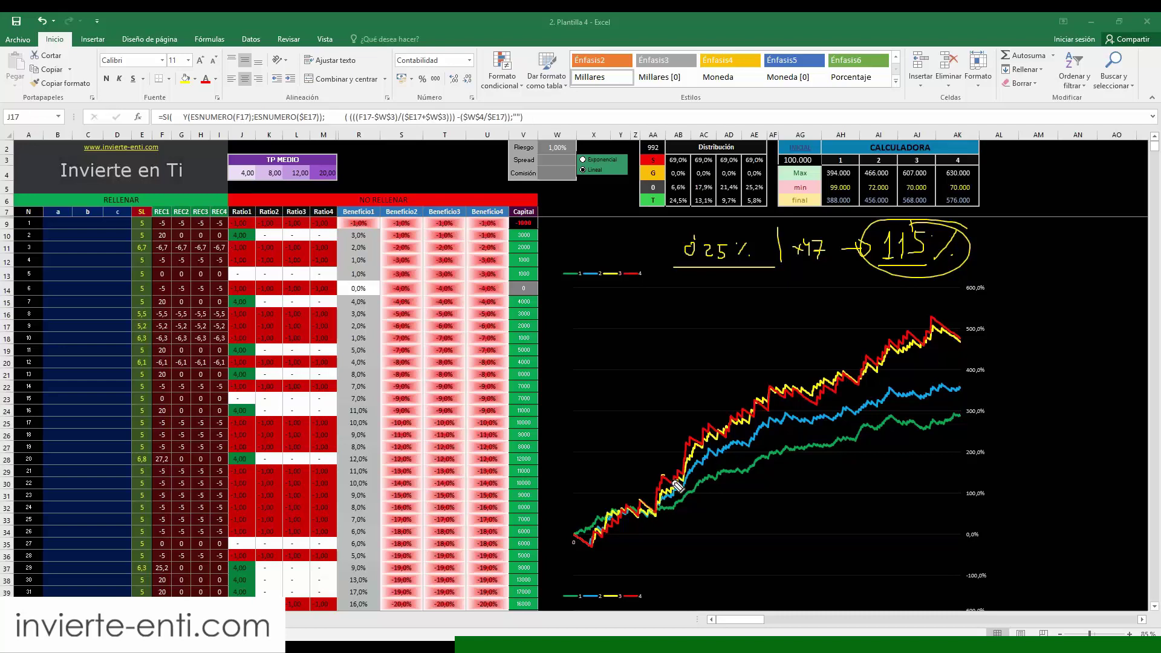
- Mark the upper curves' early rise with a cross and a circle, and draw large loops around all equity curves and the sheet's upper area
{"action": "mouse_move", "coordinate": [661, 474]}
{"action": "left_mouse_down"}
{"action": "mouse_move", "coordinate": [685, 483]}
{"action": "mouse_move", "coordinate": [686, 445]}
{"action": "mouse_move", "coordinate": [658, 435]}
{"action": "mouse_move", "coordinate": [684, 454]}
{"action": "mouse_move", "coordinate": [662, 448]}
{"action": "left_mouse_up"}
{"action": "mouse_move", "coordinate": [656, 467]}
{"action": "left_mouse_down"}
{"action": "mouse_move", "coordinate": [669, 493]}
{"action": "mouse_move", "coordinate": [705, 493]}
{"action": "mouse_move", "coordinate": [690, 470]}
{"action": "left_mouse_up"}
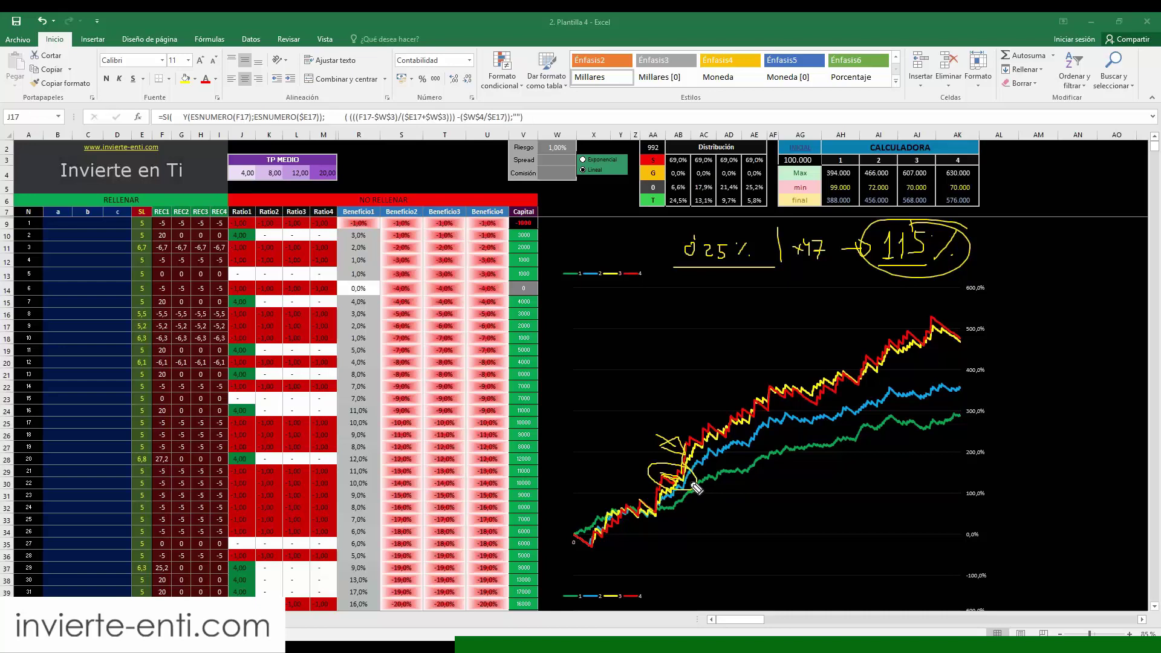
{"action": "mouse_move", "coordinate": [968, 295]}
{"action": "left_mouse_down"}
{"action": "mouse_move", "coordinate": [978, 298]}
{"action": "mouse_move", "coordinate": [660, 417]}
{"action": "mouse_move", "coordinate": [576, 504]}
{"action": "mouse_move", "coordinate": [554, 562]}
{"action": "mouse_move", "coordinate": [953, 464]}
{"action": "mouse_move", "coordinate": [962, 297]}
{"action": "left_mouse_up"}
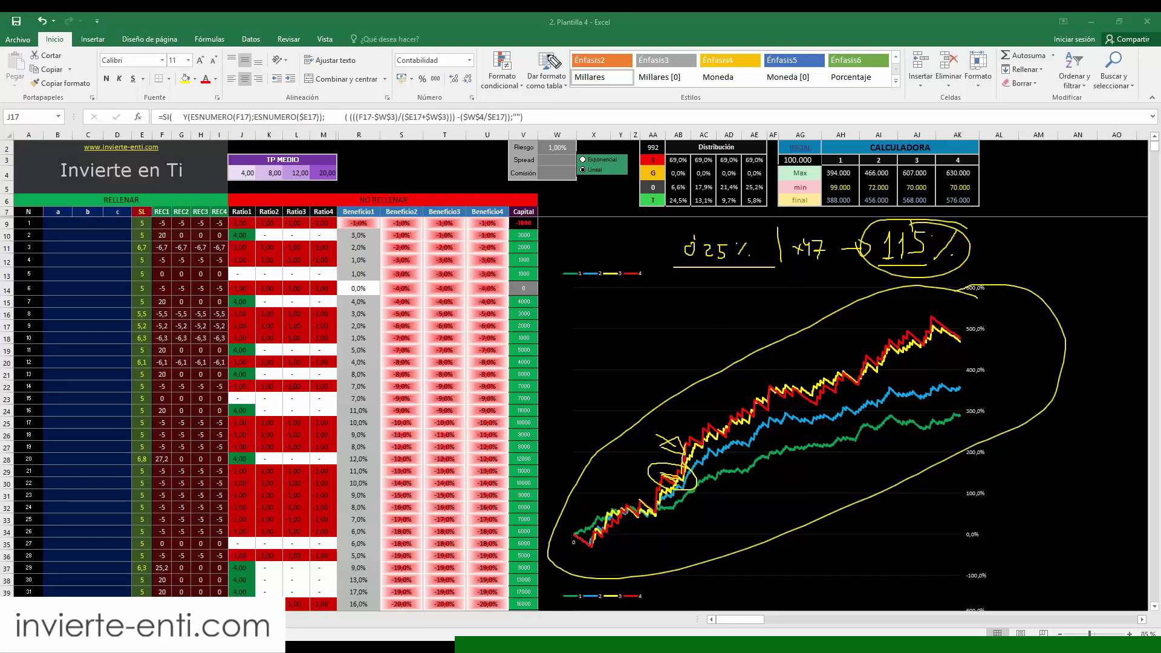
{"action": "mouse_move", "coordinate": [624, 13]}
{"action": "left_mouse_down"}
{"action": "mouse_move", "coordinate": [579, 352]}
{"action": "mouse_move", "coordinate": [724, 320]}
{"action": "mouse_move", "coordinate": [702, 130]}
{"action": "left_mouse_up"}
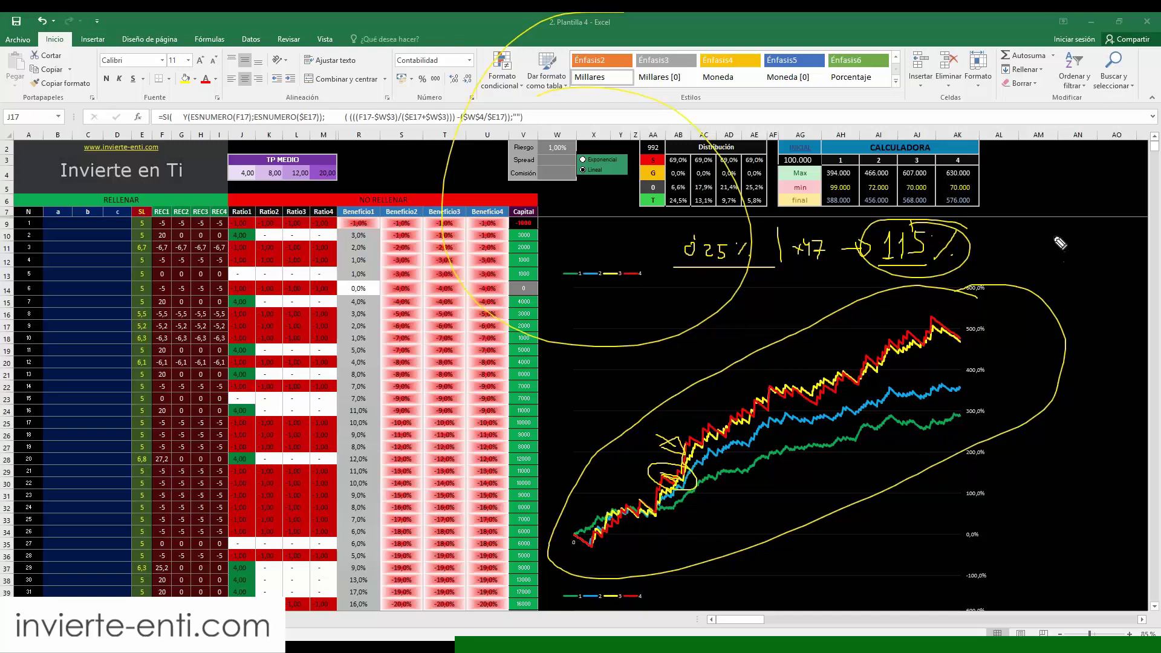
- Write "R" with an encircled "13", and bracket the upper curves' initial dip and their flat middle stretch, labelled "100"
{"action": "mouse_move", "coordinate": [1038, 257]}
{"action": "left_mouse_down"}
{"action": "mouse_move", "coordinate": [1044, 246]}
{"action": "mouse_move", "coordinate": [1080, 257]}
{"action": "mouse_move", "coordinate": [1088, 245]}
{"action": "mouse_move", "coordinate": [1085, 257]}
{"action": "mouse_move", "coordinate": [1077, 227]}
{"action": "left_mouse_up"}
{"action": "left_click", "coordinate": [1125, 260]}
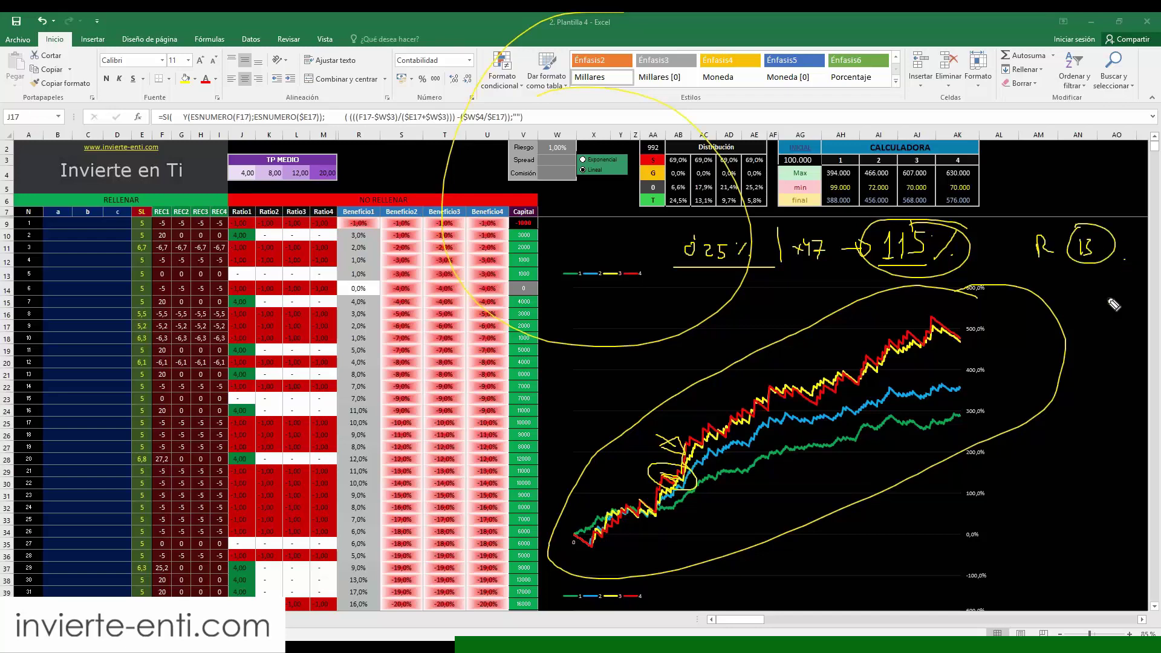
{"action": "left_click_drag", "start_coordinate": [770, 385], "coordinate": [814, 404]}
{"action": "mouse_move", "coordinate": [572, 534]}
{"action": "left_mouse_down"}
{"action": "mouse_move", "coordinate": [583, 555]}
{"action": "mouse_move", "coordinate": [591, 544]}
{"action": "left_mouse_up"}
{"action": "mouse_move", "coordinate": [770, 385]}
{"action": "left_mouse_down"}
{"action": "mouse_move", "coordinate": [787, 413]}
{"action": "mouse_move", "coordinate": [817, 404]}
{"action": "mouse_move", "coordinate": [794, 430]}
{"action": "left_mouse_up"}
{"action": "left_click_drag", "start_coordinate": [796, 426], "coordinate": [805, 434]}
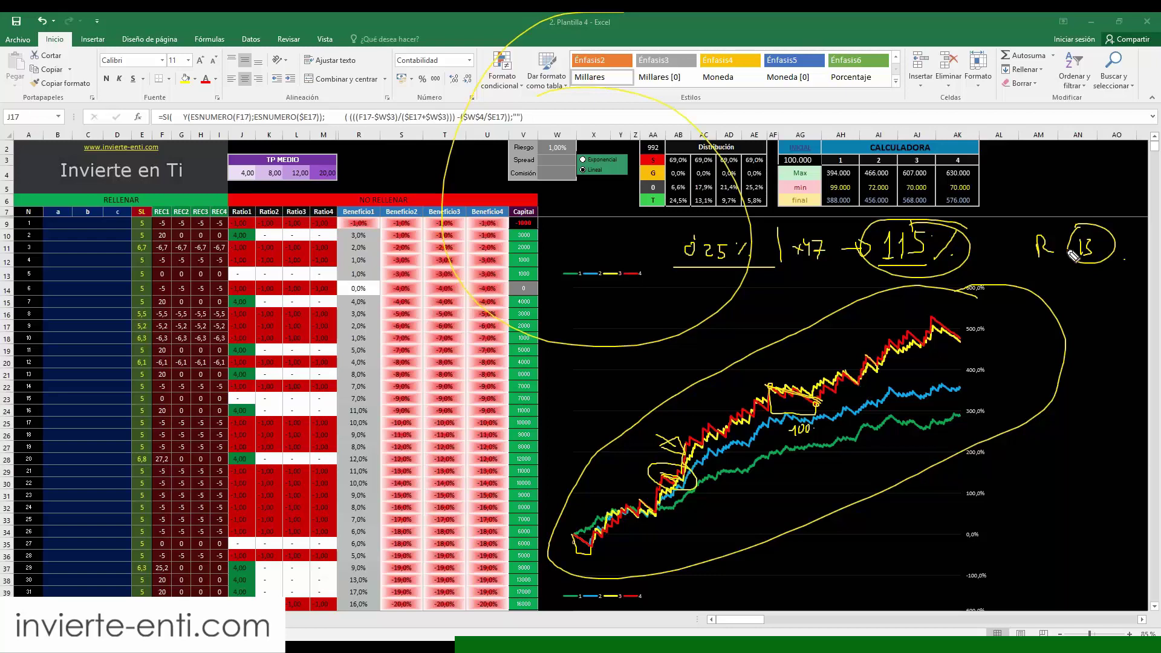
- Emphasize the 13, encircle the 5,8% share and the upper curves' end, and write an encircled "I" beside the chart
{"action": "mouse_move", "coordinate": [1078, 257]}
{"action": "left_mouse_down"}
{"action": "mouse_move", "coordinate": [1086, 246]}
{"action": "mouse_move", "coordinate": [1088, 262]}
{"action": "left_mouse_up"}
{"action": "mouse_move", "coordinate": [772, 199]}
{"action": "left_mouse_down"}
{"action": "mouse_move", "coordinate": [765, 231]}
{"action": "mouse_move", "coordinate": [756, 225]}
{"action": "left_mouse_up"}
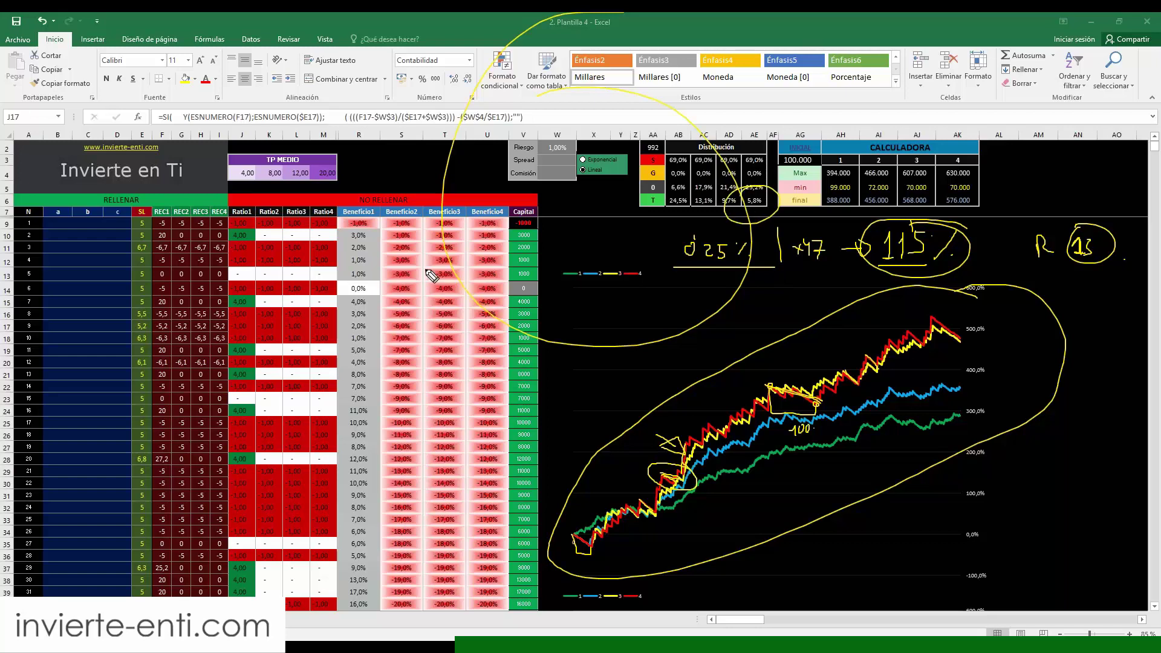
{"action": "left_click_drag", "start_coordinate": [965, 350], "coordinate": [963, 334]}
{"action": "mouse_move", "coordinate": [1067, 491]}
{"action": "left_mouse_down"}
{"action": "mouse_move", "coordinate": [1069, 523]}
{"action": "mouse_move", "coordinate": [1093, 496]}
{"action": "mouse_move", "coordinate": [1081, 520]}
{"action": "mouse_move", "coordinate": [1039, 509]}
{"action": "mouse_move", "coordinate": [1110, 493]}
{"action": "mouse_move", "coordinate": [1076, 479]}
{"action": "left_mouse_up"}
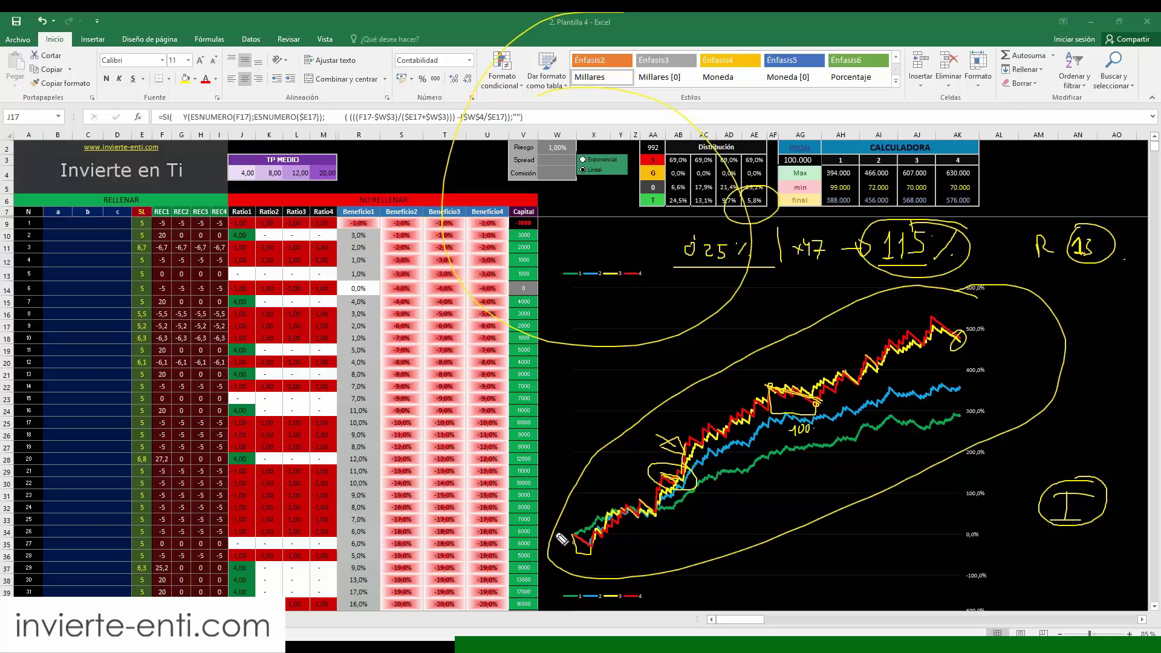
- Clear the pen annotations and slightly widen the Ratio3 and Ratio4 columns
{"action": "left_click", "coordinate": [294, 311]}
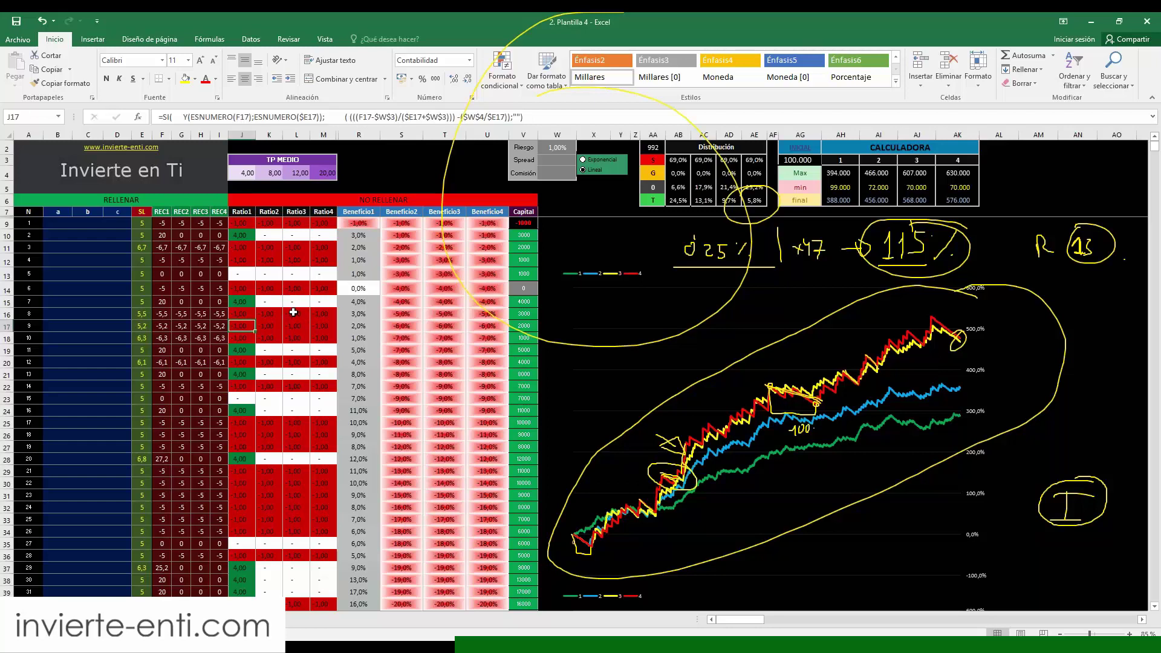
{"action": "left_click", "coordinate": [296, 301]}
{"action": "left_click", "coordinate": [303, 322]}
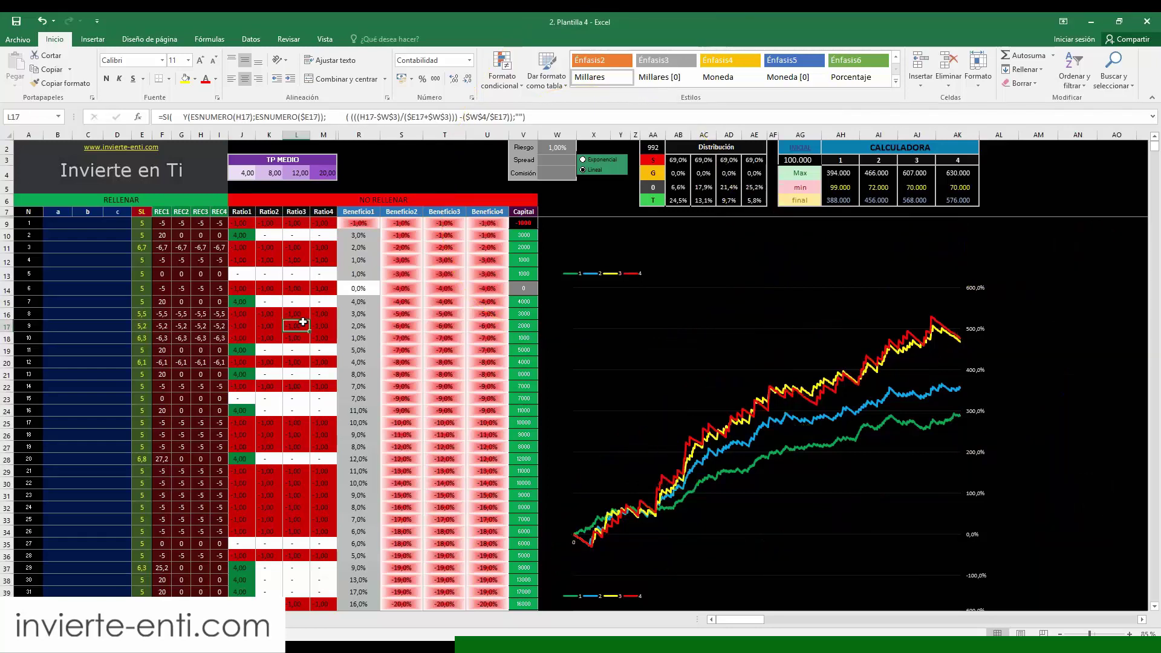
{"action": "scroll", "coordinate": [303, 322], "scroll_direction": "down", "scroll_amount": 1}
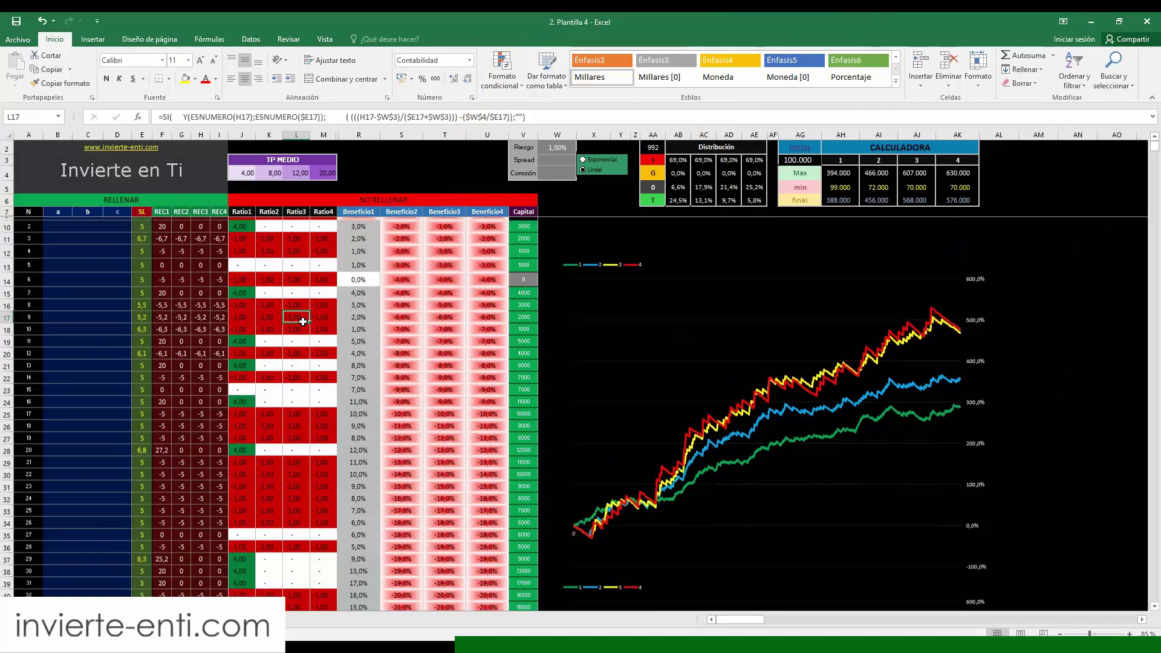
{"action": "scroll", "coordinate": [303, 322], "scroll_direction": "down", "scroll_amount": 8}
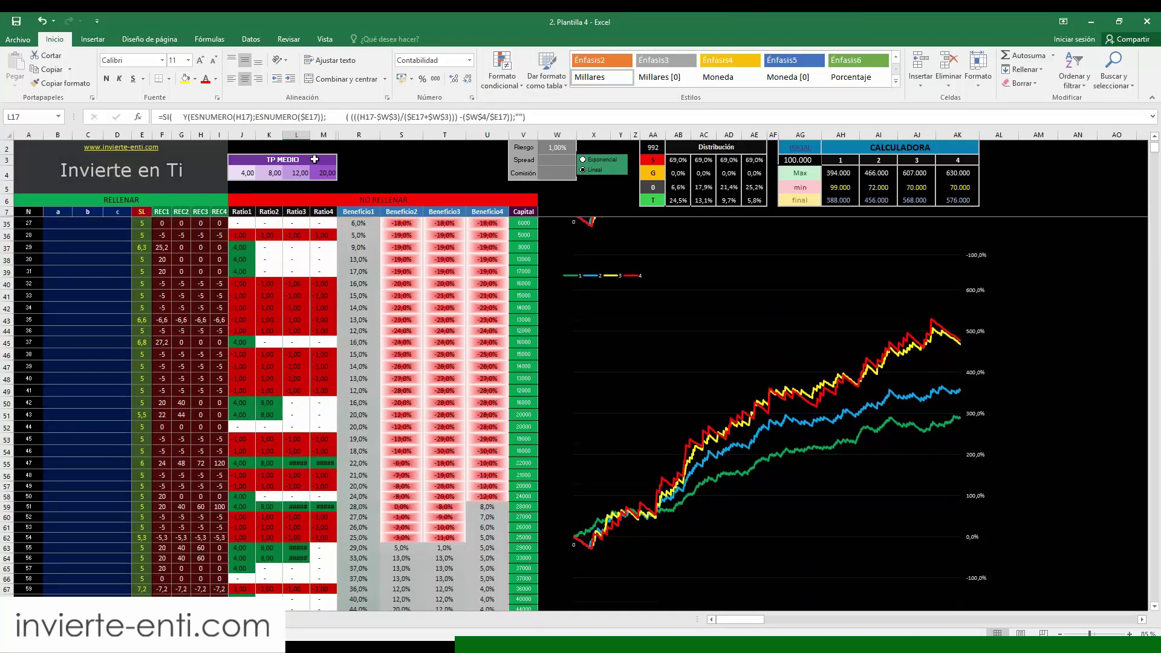
{"action": "left_click_drag", "start_coordinate": [310, 134], "coordinate": [314, 135]}
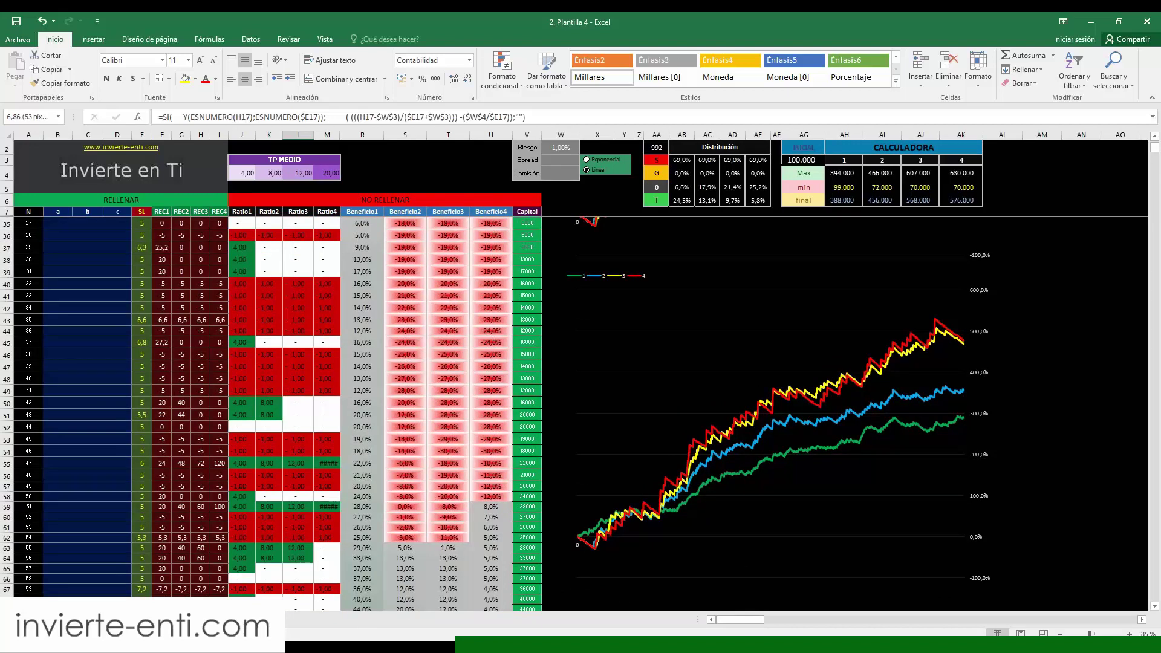
{"action": "left_click_drag", "start_coordinate": [340, 134], "coordinate": [344, 134]}
- Encircle trade 29's Ratio1 result of 4,00 with the pen and cross its other three ratio cells
{"action": "scroll", "coordinate": [282, 358], "scroll_direction": "down", "scroll_amount": 2}
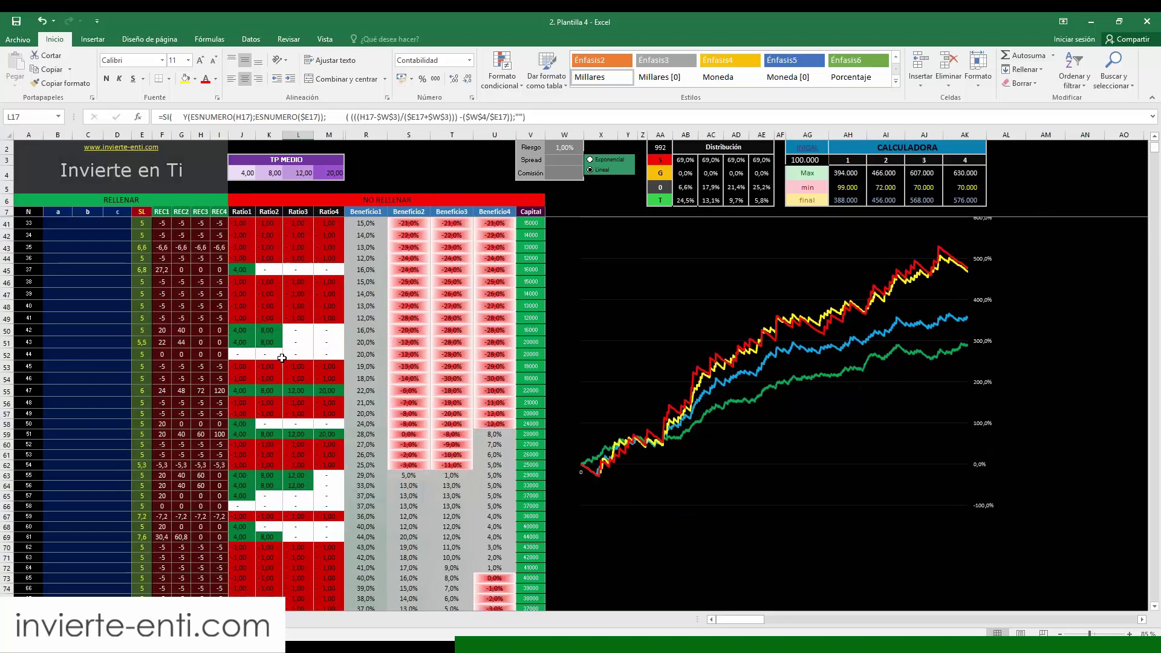
{"action": "scroll", "coordinate": [244, 362], "scroll_direction": "up", "scroll_amount": 5}
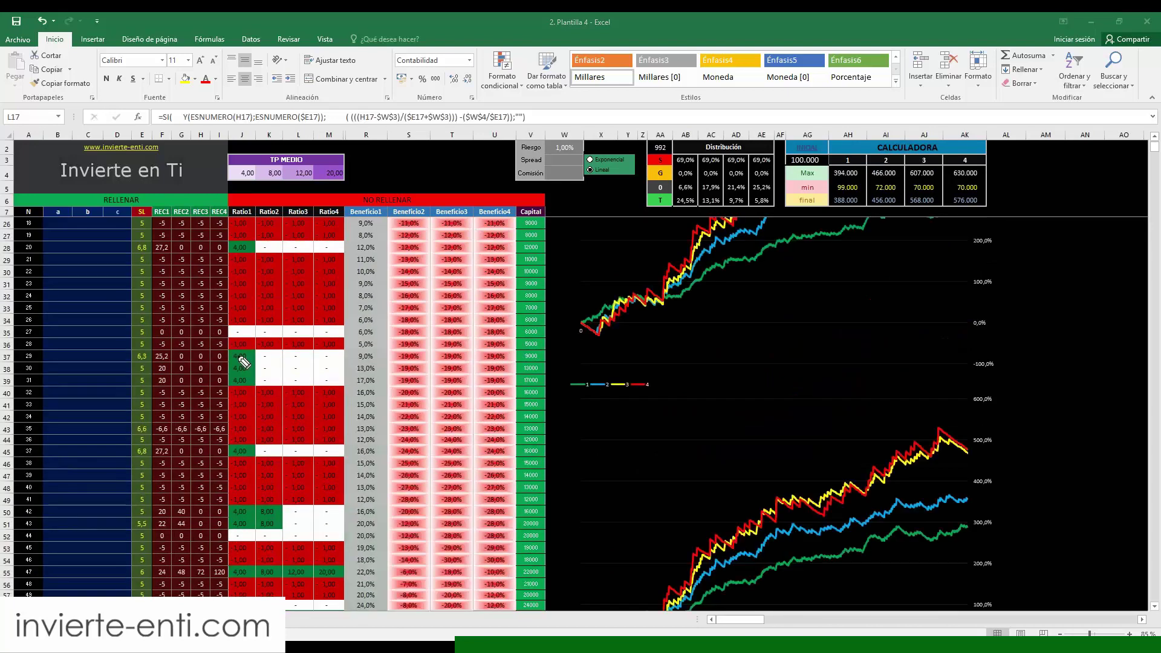
{"action": "left_click_drag", "start_coordinate": [240, 352], "coordinate": [248, 352]}
{"action": "mouse_move", "coordinate": [274, 355]}
{"action": "left_mouse_down"}
{"action": "mouse_move", "coordinate": [267, 363]}
{"action": "mouse_move", "coordinate": [329, 363]}
{"action": "left_mouse_up"}
- Sketch a trade diagram over the chart with horizontal lines labelled "e", "SL", "4", "8", "12" and "20"
{"action": "mouse_move", "coordinate": [655, 428]}
{"action": "left_mouse_down"}
{"action": "mouse_move", "coordinate": [759, 431]}
{"action": "mouse_move", "coordinate": [643, 437]}
{"action": "left_mouse_up"}
{"action": "left_click_drag", "start_coordinate": [654, 482], "coordinate": [783, 485]}
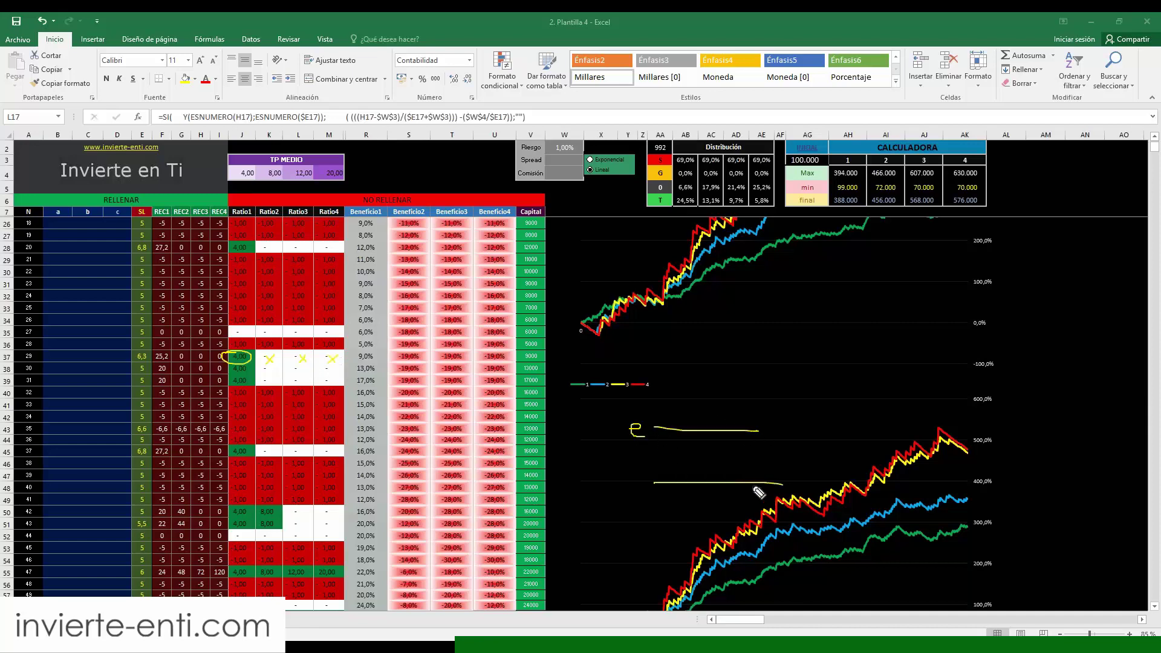
{"action": "left_click_drag", "start_coordinate": [624, 484], "coordinate": [617, 496]}
{"action": "left_click_drag", "start_coordinate": [630, 483], "coordinate": [641, 492]}
{"action": "left_click_drag", "start_coordinate": [774, 348], "coordinate": [888, 352]}
{"action": "left_click_drag", "start_coordinate": [889, 348], "coordinate": [889, 364]}
{"action": "left_click_drag", "start_coordinate": [774, 298], "coordinate": [882, 296]}
{"action": "left_click_drag", "start_coordinate": [775, 265], "coordinate": [857, 265]}
{"action": "mouse_move", "coordinate": [877, 253]}
{"action": "left_mouse_down"}
{"action": "mouse_move", "coordinate": [878, 267]}
{"action": "mouse_move", "coordinate": [904, 265]}
{"action": "left_mouse_up"}
{"action": "left_click_drag", "start_coordinate": [784, 231], "coordinate": [910, 226]}
- Draw a price path from the entry peaking between 4 and 8 and falling below SL, ticking 4 and crossing 8, 12 and 20
{"action": "left_click_drag", "start_coordinate": [759, 426], "coordinate": [786, 319]}
{"action": "left_click_drag", "start_coordinate": [798, 366], "coordinate": [822, 522]}
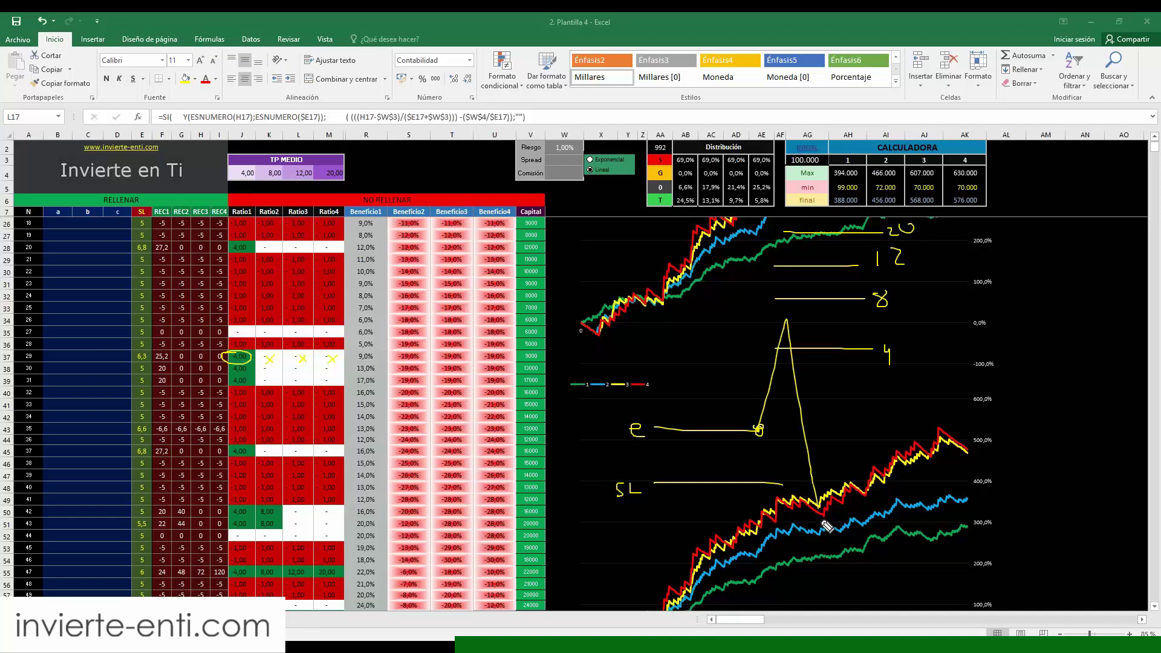
{"action": "mouse_move", "coordinate": [900, 347]}
{"action": "left_mouse_down"}
{"action": "mouse_move", "coordinate": [905, 358]}
{"action": "mouse_move", "coordinate": [927, 336]}
{"action": "left_mouse_up"}
{"action": "mouse_move", "coordinate": [898, 289]}
{"action": "left_mouse_down"}
{"action": "mouse_move", "coordinate": [921, 308]}
{"action": "mouse_move", "coordinate": [899, 313]}
{"action": "left_mouse_up"}
{"action": "left_click_drag", "start_coordinate": [915, 248], "coordinate": [933, 265]}
{"action": "left_click_drag", "start_coordinate": [934, 245], "coordinate": [912, 266]}
{"action": "mouse_move", "coordinate": [940, 223]}
{"action": "left_mouse_down"}
{"action": "mouse_move", "coordinate": [925, 241]}
{"action": "mouse_move", "coordinate": [939, 238]}
{"action": "left_mouse_up"}
- Point an arrow at trade 29 and mark its ratios, and undo the strokes back to the labelled level lines
{"action": "left_click_drag", "start_coordinate": [84, 360], "coordinate": [109, 365]}
{"action": "left_click_drag", "start_coordinate": [235, 361], "coordinate": [302, 362]}
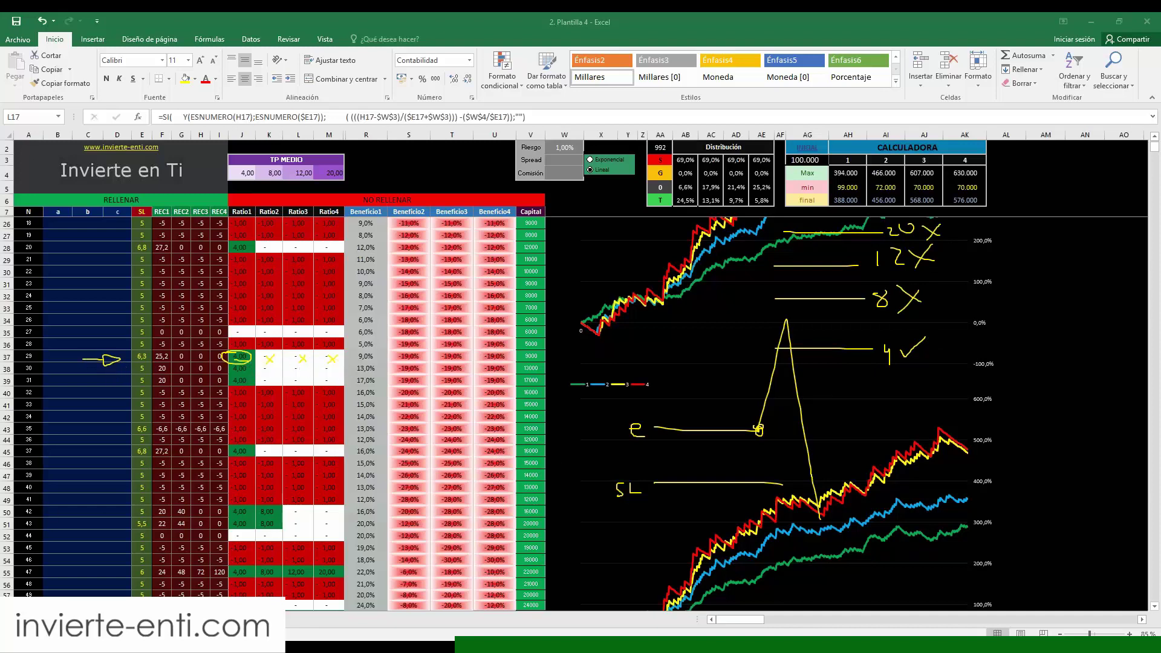
{"action": "key", "text": "ctrl+z"}
{"action": "key", "text": "ctrl+z"}
{"action": "key", "text": "ctrl+z"}
{"action": "key", "text": "ctrl+z"}
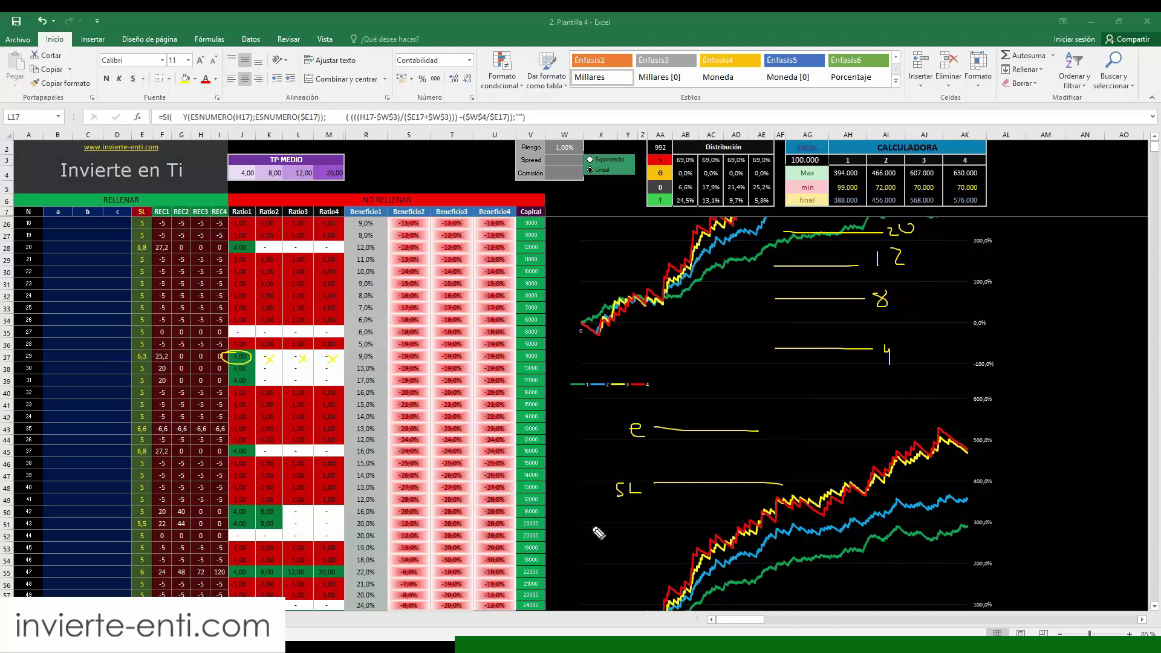
- Draw a price path peaking between 8 and 12 and falling below an extended SL line, ticking 4 and 8 and crossing 12 and 20
{"action": "mouse_move", "coordinate": [759, 432]}
{"action": "left_mouse_down"}
{"action": "mouse_move", "coordinate": [821, 292]}
{"action": "mouse_move", "coordinate": [878, 540]}
{"action": "left_mouse_up"}
{"action": "left_click_drag", "start_coordinate": [777, 486], "coordinate": [908, 479]}
{"action": "left_click_drag", "start_coordinate": [895, 355], "coordinate": [937, 334]}
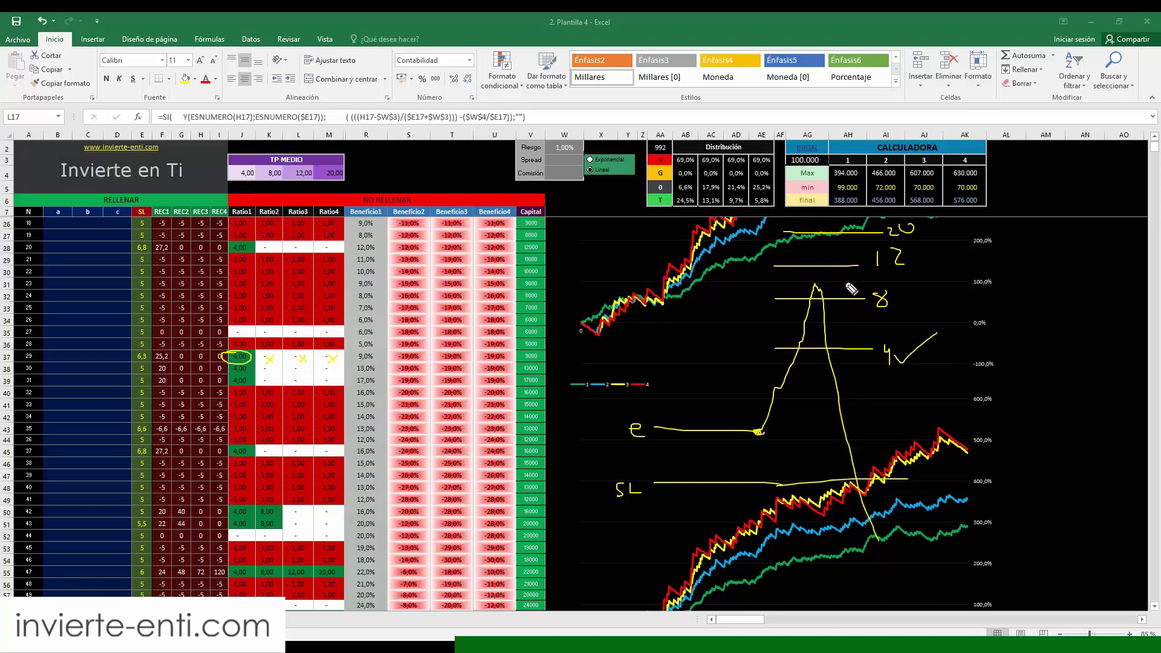
{"action": "mouse_move", "coordinate": [907, 295]}
{"action": "left_mouse_down"}
{"action": "mouse_move", "coordinate": [945, 281]}
{"action": "mouse_move", "coordinate": [943, 269]}
{"action": "left_mouse_up"}
{"action": "left_click_drag", "start_coordinate": [941, 253], "coordinate": [917, 271]}
{"action": "mouse_move", "coordinate": [930, 211]}
{"action": "left_mouse_down"}
{"action": "mouse_move", "coordinate": [947, 225]}
{"action": "mouse_move", "coordinate": [935, 224]}
{"action": "left_mouse_up"}
- Point arrows at trades 42, 43 and 47, and frame trade 47's four ratio results
{"action": "mouse_move", "coordinate": [80, 515]}
{"action": "left_mouse_down"}
{"action": "mouse_move", "coordinate": [117, 511]}
{"action": "mouse_move", "coordinate": [116, 531]}
{"action": "left_mouse_up"}
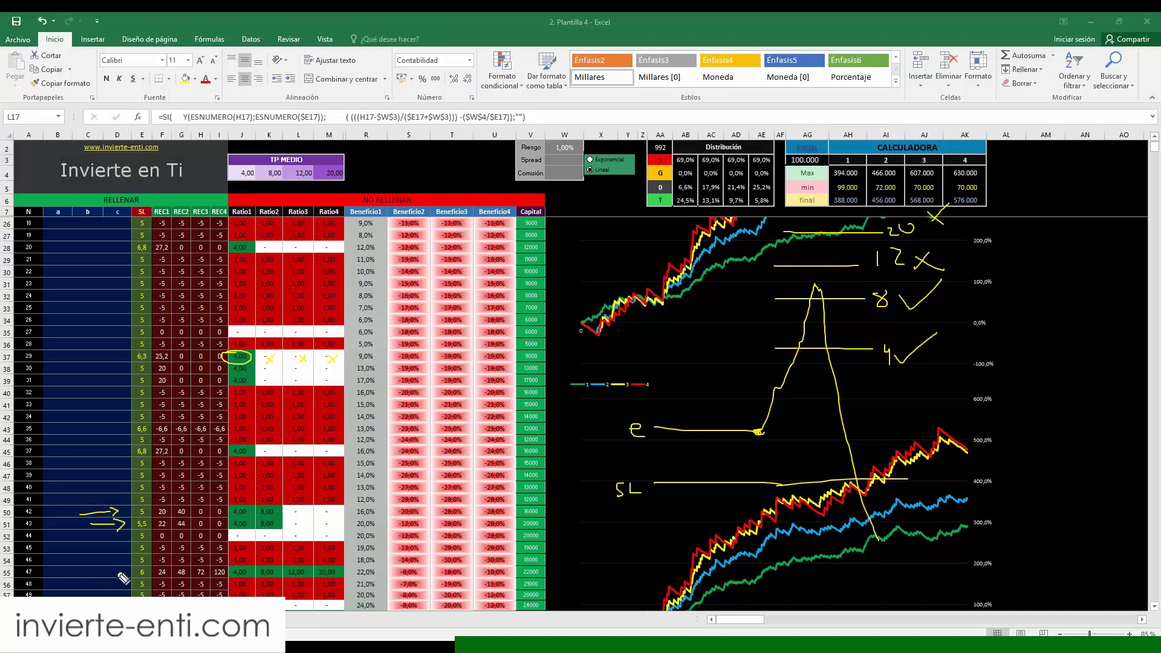
{"action": "mouse_move", "coordinate": [86, 573]}
{"action": "left_mouse_down"}
{"action": "mouse_move", "coordinate": [123, 572]}
{"action": "mouse_move", "coordinate": [116, 583]}
{"action": "left_mouse_up"}
{"action": "mouse_move", "coordinate": [232, 584]}
{"action": "left_mouse_down"}
{"action": "mouse_move", "coordinate": [328, 585]}
{"action": "mouse_move", "coordinate": [298, 570]}
{"action": "mouse_move", "coordinate": [229, 570]}
{"action": "left_mouse_up"}
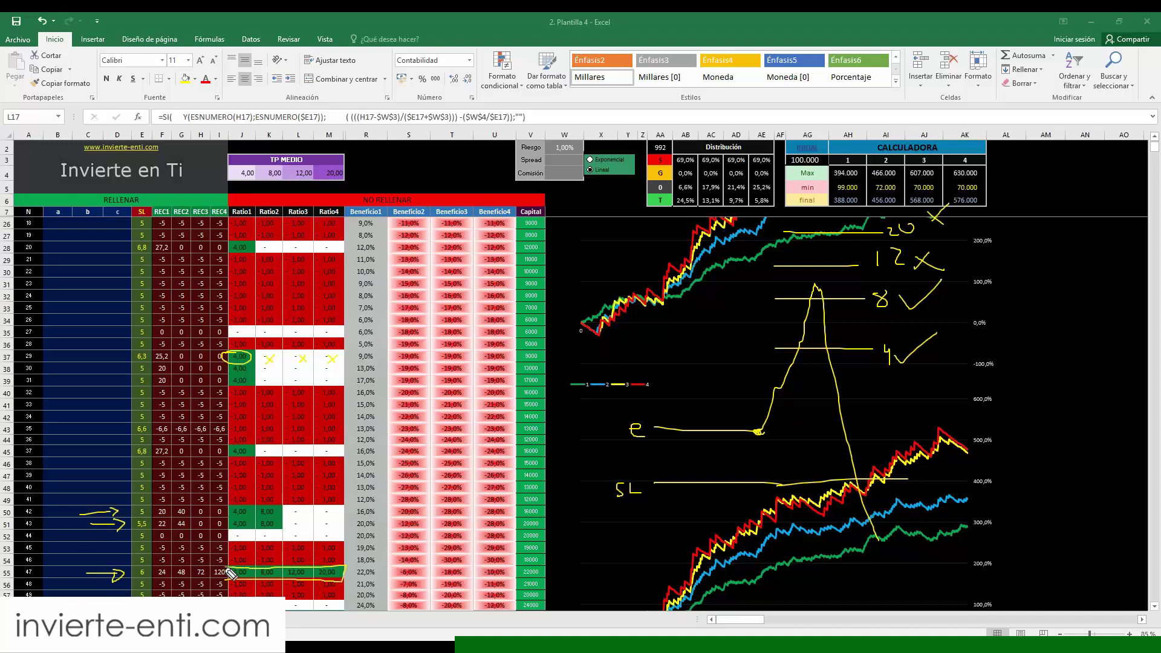
- Draw a price path from the entry rising beyond 20 and falling below SL with an upward arrow beside it, and clear all annotations
{"action": "mouse_move", "coordinate": [759, 432]}
{"action": "left_mouse_down"}
{"action": "mouse_move", "coordinate": [853, 76]}
{"action": "mouse_move", "coordinate": [868, 208]}
{"action": "left_mouse_up"}
{"action": "left_click_drag", "start_coordinate": [878, 319], "coordinate": [927, 583]}
{"action": "left_click_drag", "start_coordinate": [889, 187], "coordinate": [900, 136]}
{"action": "mouse_move", "coordinate": [900, 99]}
{"action": "left_mouse_down"}
{"action": "mouse_move", "coordinate": [913, 91]}
{"action": "mouse_move", "coordinate": [915, 103]}
{"action": "left_mouse_up"}
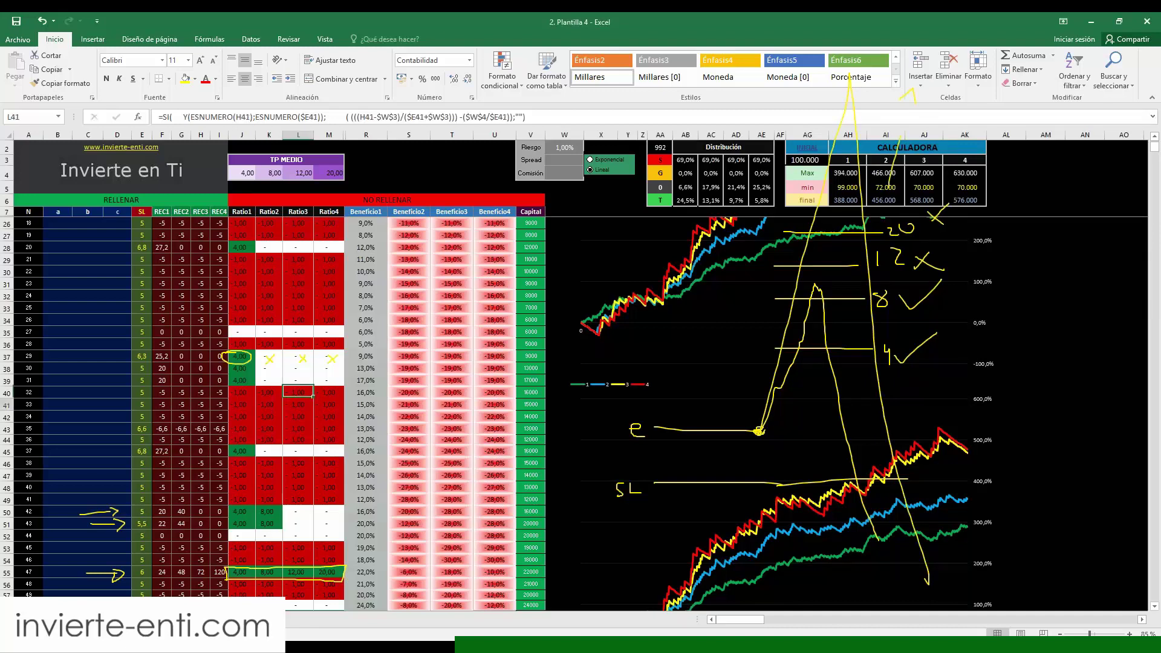
{"action": "left_click", "coordinate": [294, 404]}
{"action": "key", "text": "Escape"}
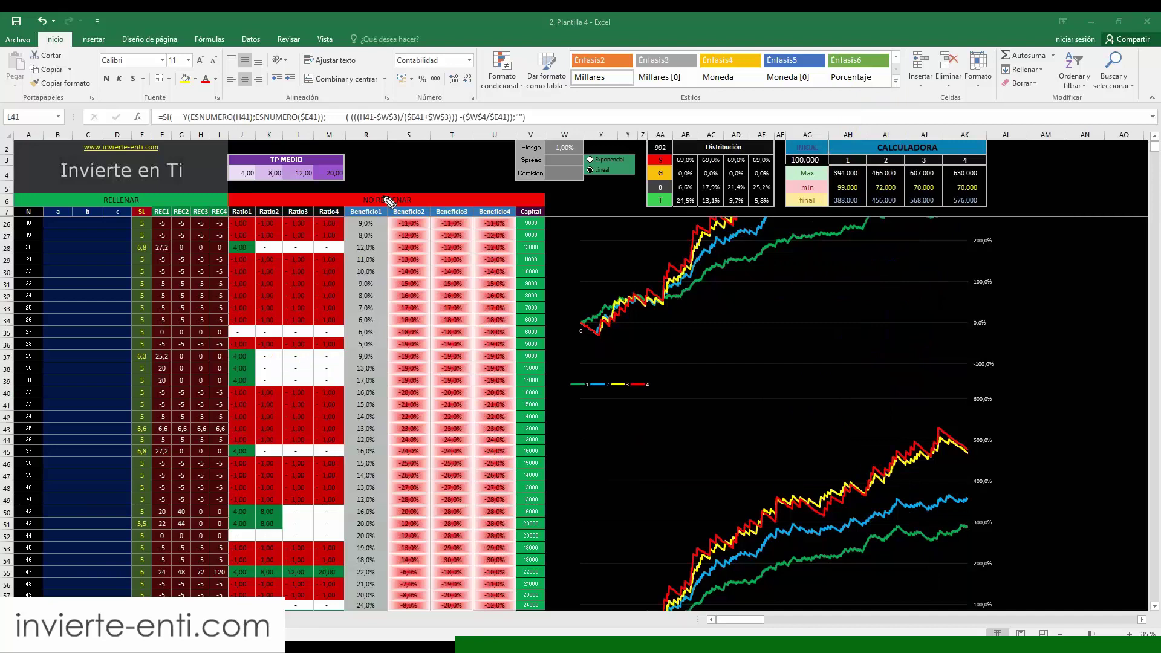
- Encircle the TP MEDIO table with the pen and return to selecting cells in the ratio columns
{"action": "mouse_move", "coordinate": [347, 153]}
{"action": "left_mouse_down"}
{"action": "mouse_move", "coordinate": [219, 164]}
{"action": "mouse_move", "coordinate": [219, 186]}
{"action": "mouse_move", "coordinate": [351, 191]}
{"action": "mouse_move", "coordinate": [366, 175]}
{"action": "mouse_move", "coordinate": [334, 149]}
{"action": "left_mouse_up"}
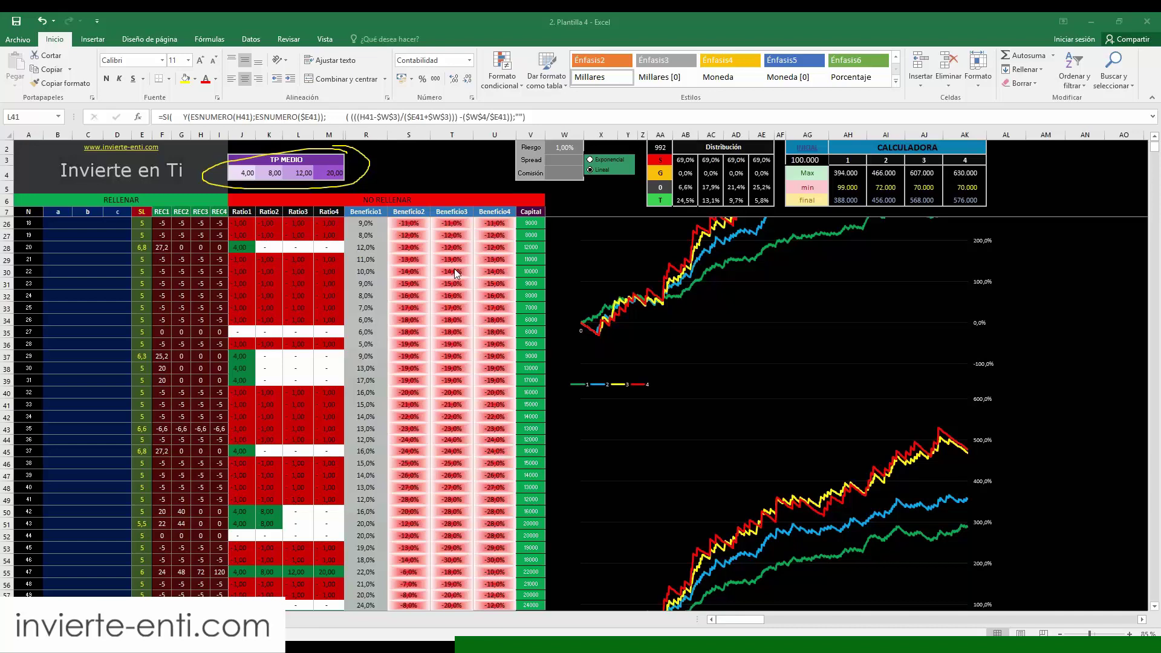
{"action": "left_click", "coordinate": [298, 321]}
{"action": "left_click", "coordinate": [271, 321]}
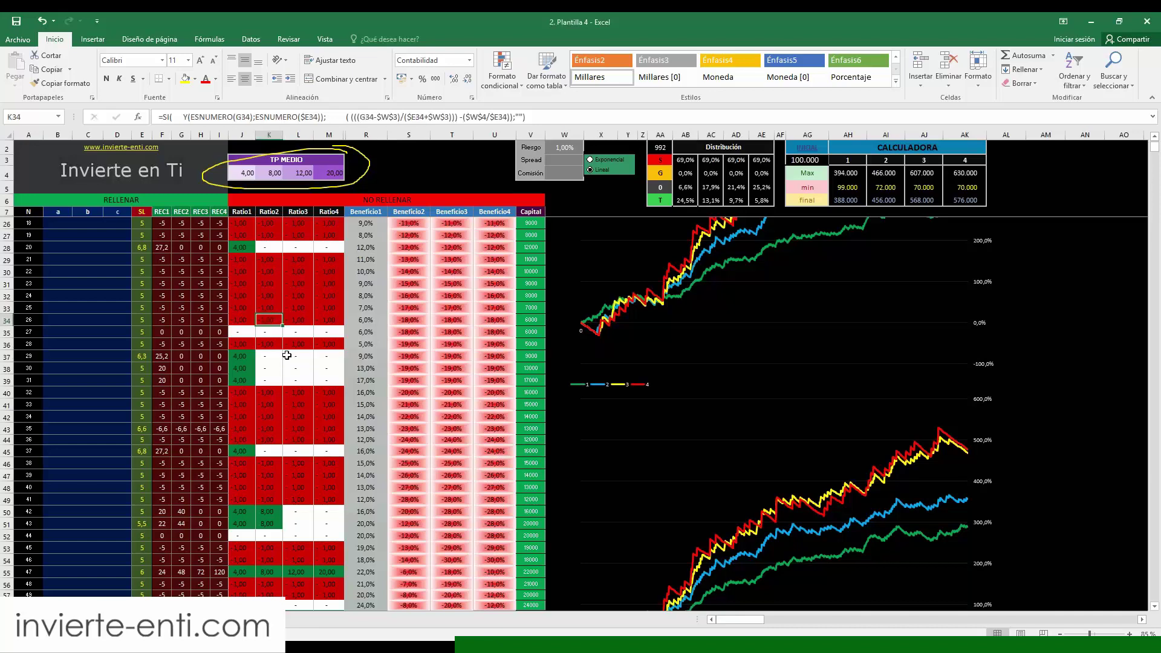
- Frame and tally the Ratio1 losing streak from trade 21 to 27, add an encircled note beside it, and clear the annotations
{"action": "scroll", "coordinate": [286, 356], "scroll_direction": "up", "scroll_amount": 1}
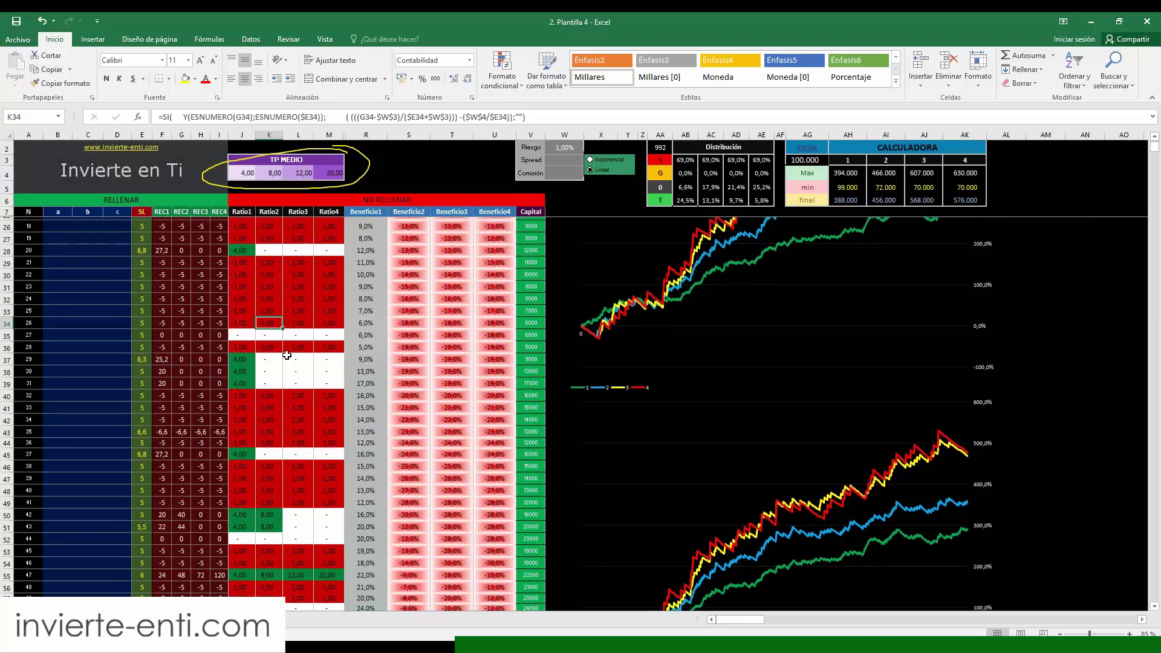
{"action": "scroll", "coordinate": [287, 356], "scroll_direction": "up", "scroll_amount": 1}
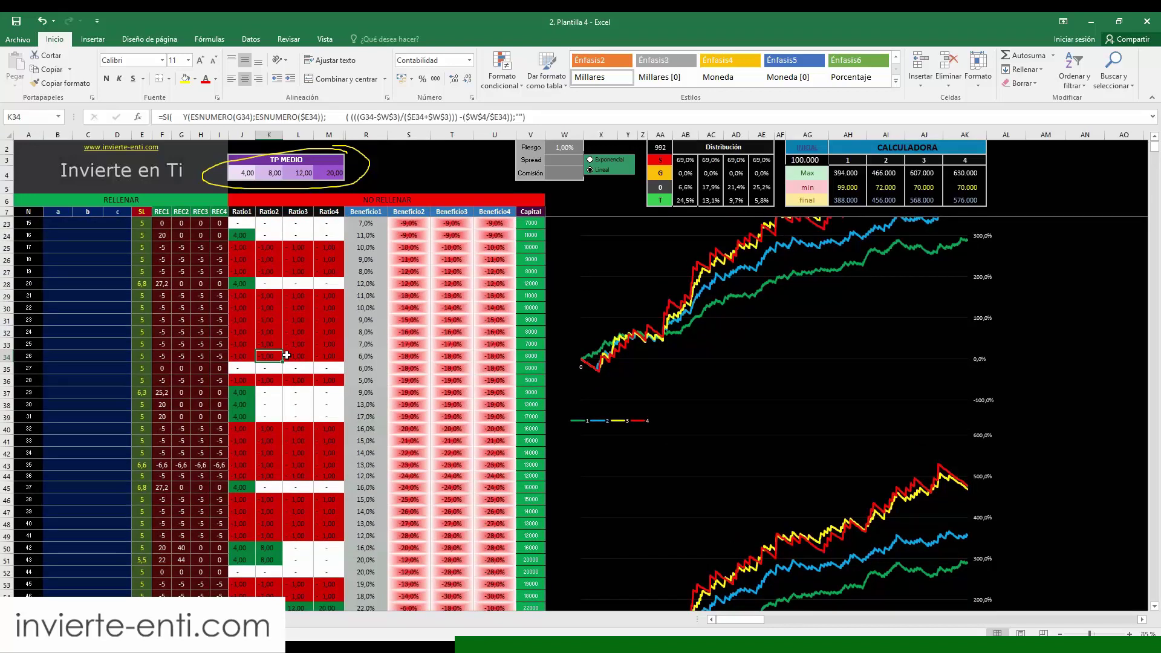
{"action": "mouse_move", "coordinate": [245, 287]}
{"action": "left_mouse_down"}
{"action": "mouse_move", "coordinate": [225, 361]}
{"action": "mouse_move", "coordinate": [247, 284]}
{"action": "left_mouse_up"}
{"action": "left_click_drag", "start_coordinate": [255, 297], "coordinate": [251, 309]}
{"action": "left_click_drag", "start_coordinate": [253, 317], "coordinate": [248, 316]}
{"action": "left_click_drag", "start_coordinate": [252, 330], "coordinate": [247, 342]}
{"action": "left_click", "coordinate": [247, 354]}
{"action": "mouse_move", "coordinate": [74, 300]}
{"action": "left_mouse_down"}
{"action": "mouse_move", "coordinate": [69, 321]}
{"action": "mouse_move", "coordinate": [96, 312]}
{"action": "left_mouse_up"}
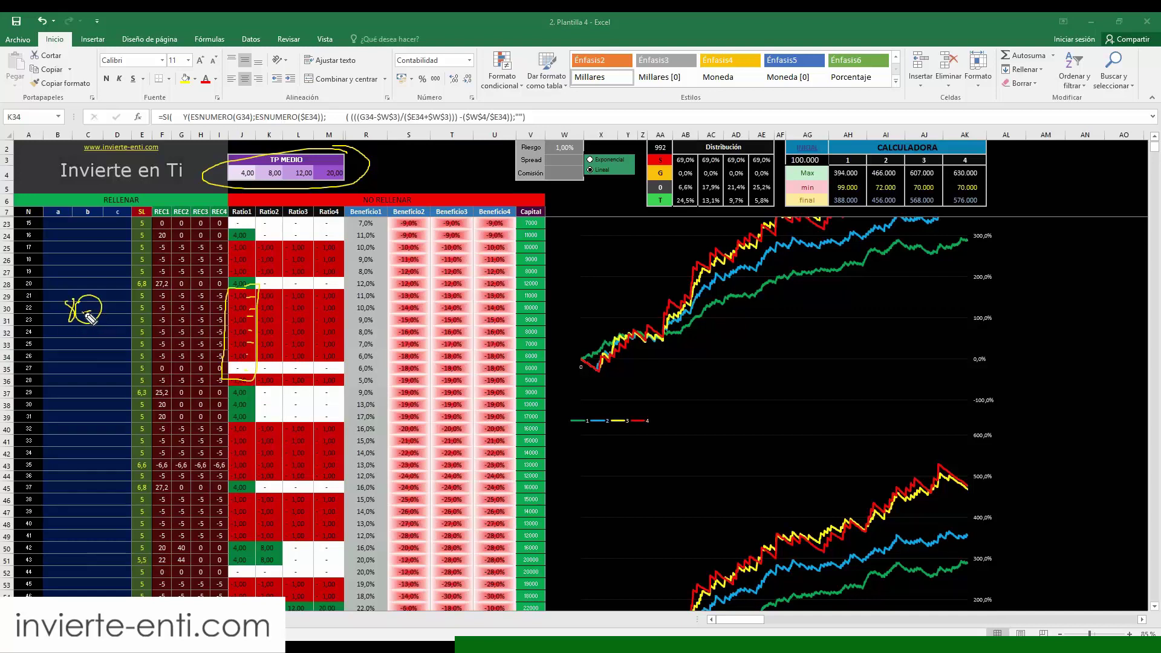
{"action": "key", "text": "Escape"}
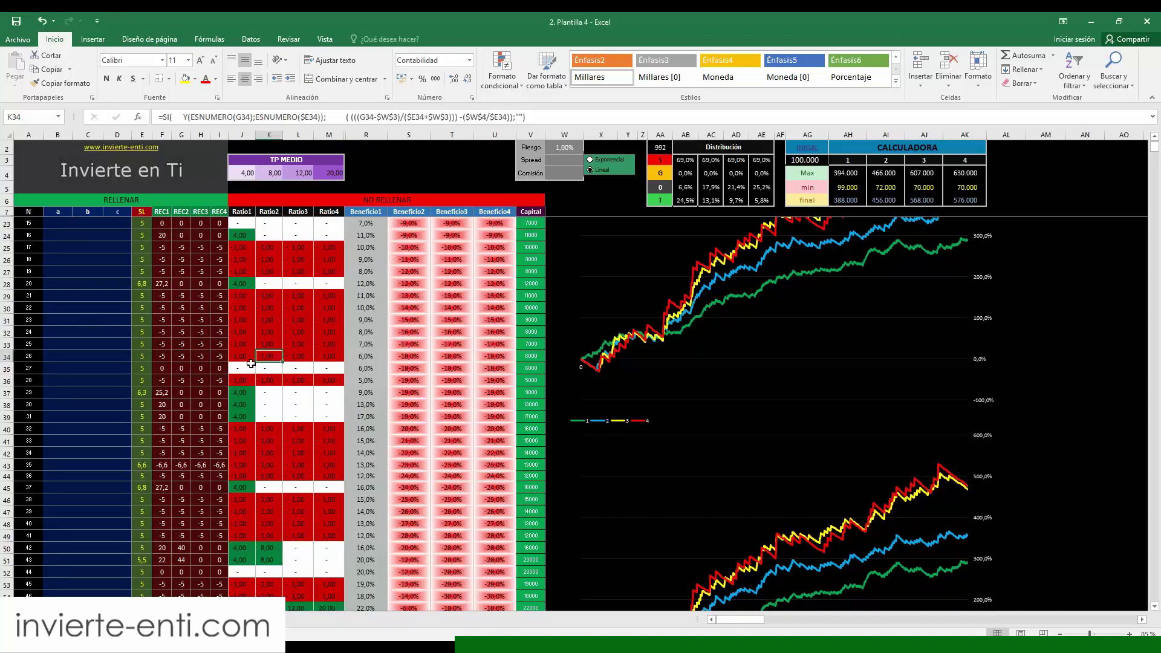
- Highlight the Ratio1 wins of trades 29 to 31, and set the risk (Riesgo) to 0,25%
{"action": "scroll", "coordinate": [251, 363], "scroll_direction": "down", "scroll_amount": 1}
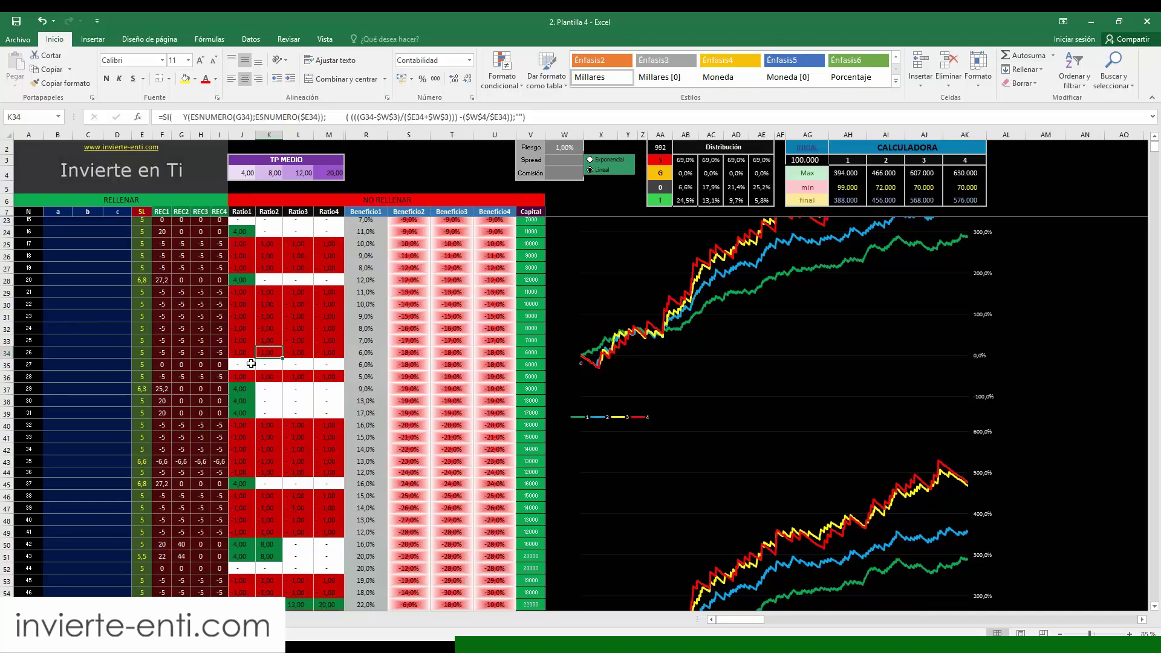
{"action": "scroll", "coordinate": [251, 363], "scroll_direction": "down", "scroll_amount": 1}
{"action": "left_click_drag", "start_coordinate": [242, 356], "coordinate": [253, 378]}
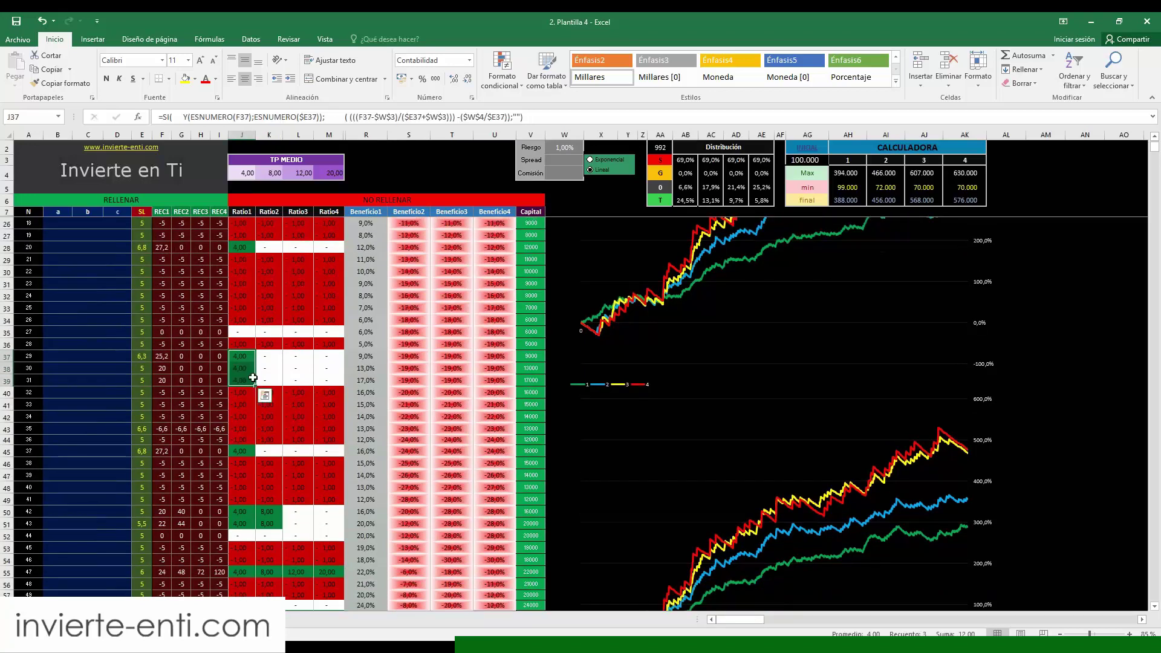
{"action": "left_click", "coordinate": [564, 147]}
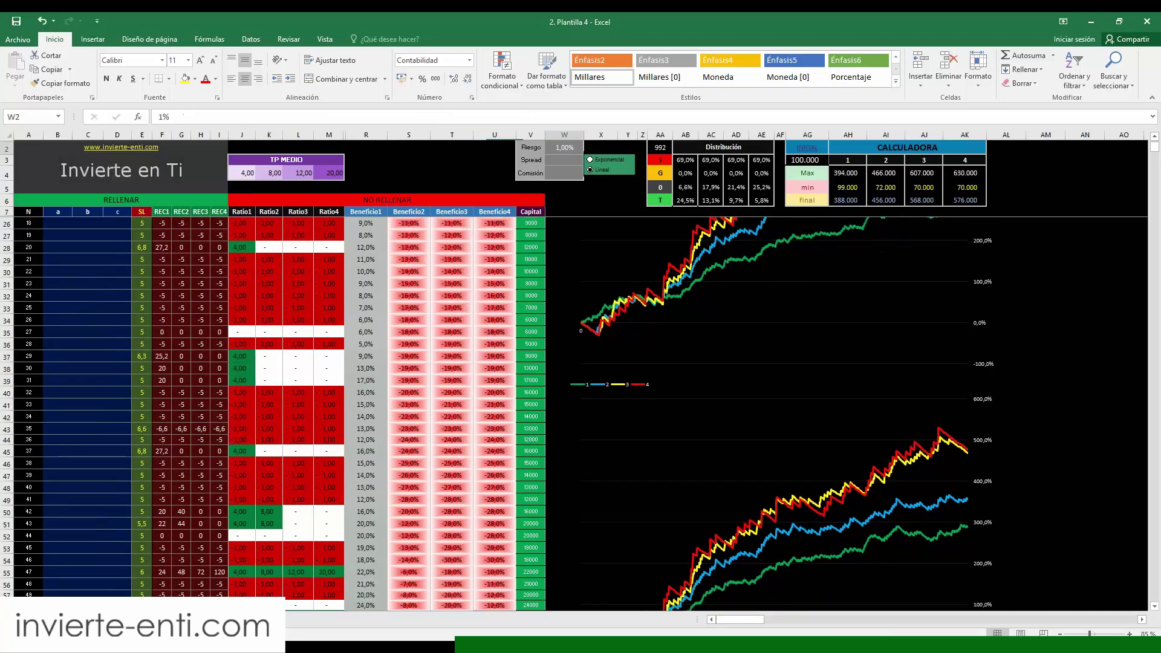
{"action": "type", "text": "0,25"}
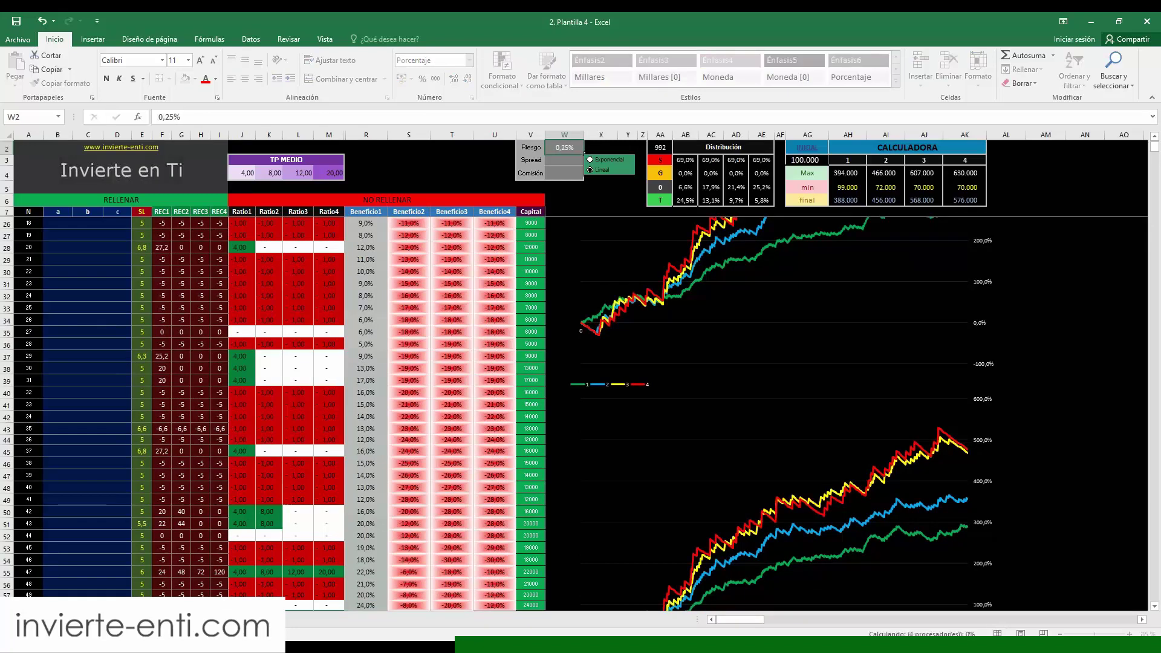
{"action": "key", "text": "Return"}
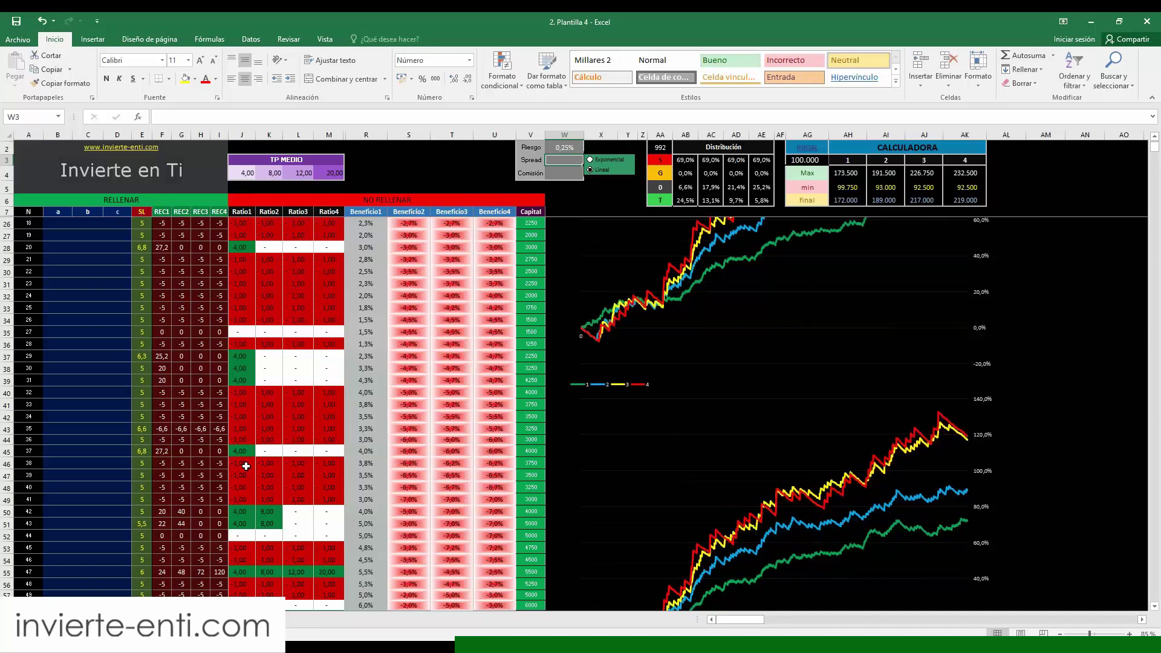
- Select the whole Ratio1 column and examine its sequence of wins and losses
{"action": "scroll", "coordinate": [246, 467], "scroll_direction": "down", "scroll_amount": 3}
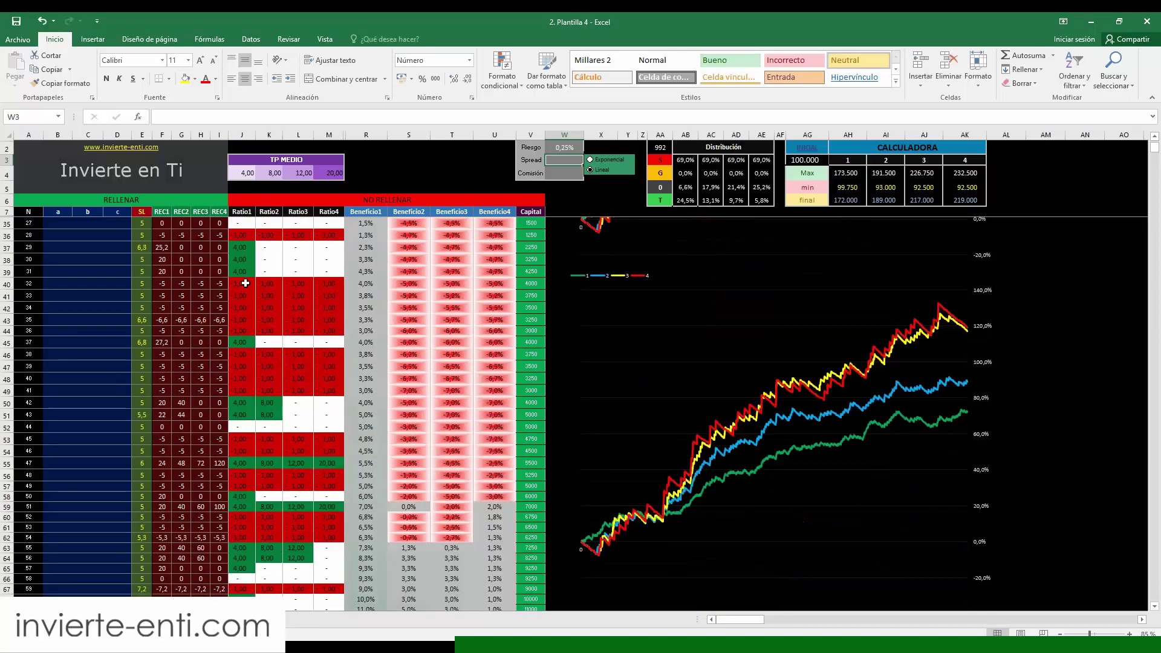
{"action": "left_click", "coordinate": [241, 135]}
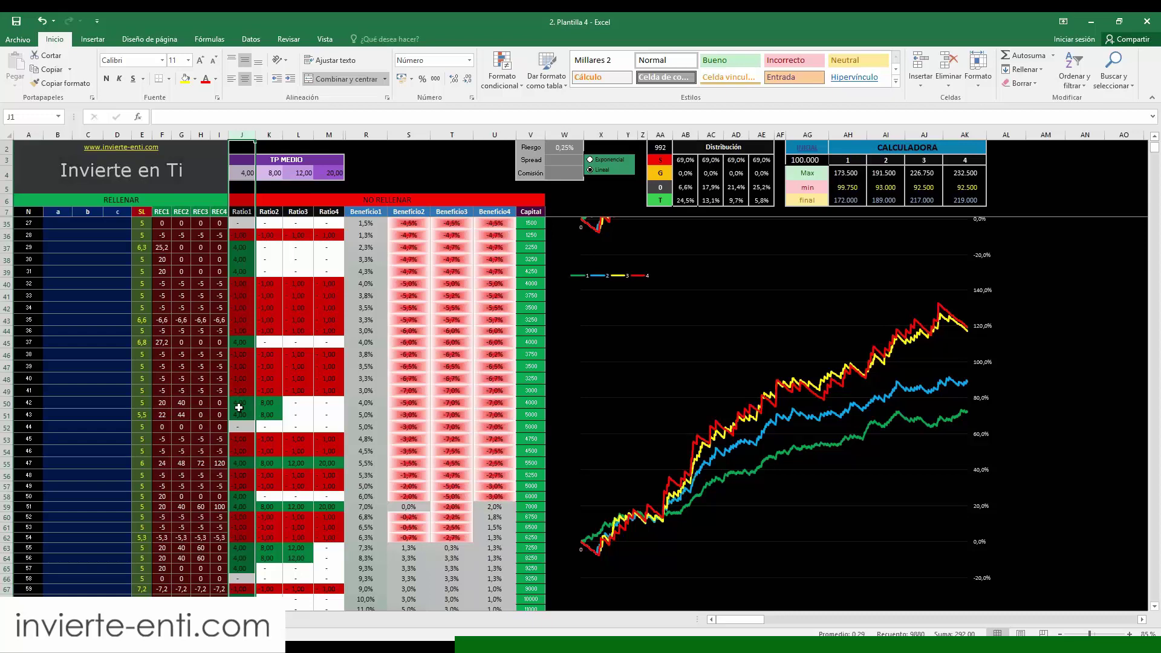
{"action": "scroll", "coordinate": [239, 408], "scroll_direction": "down", "scroll_amount": 2}
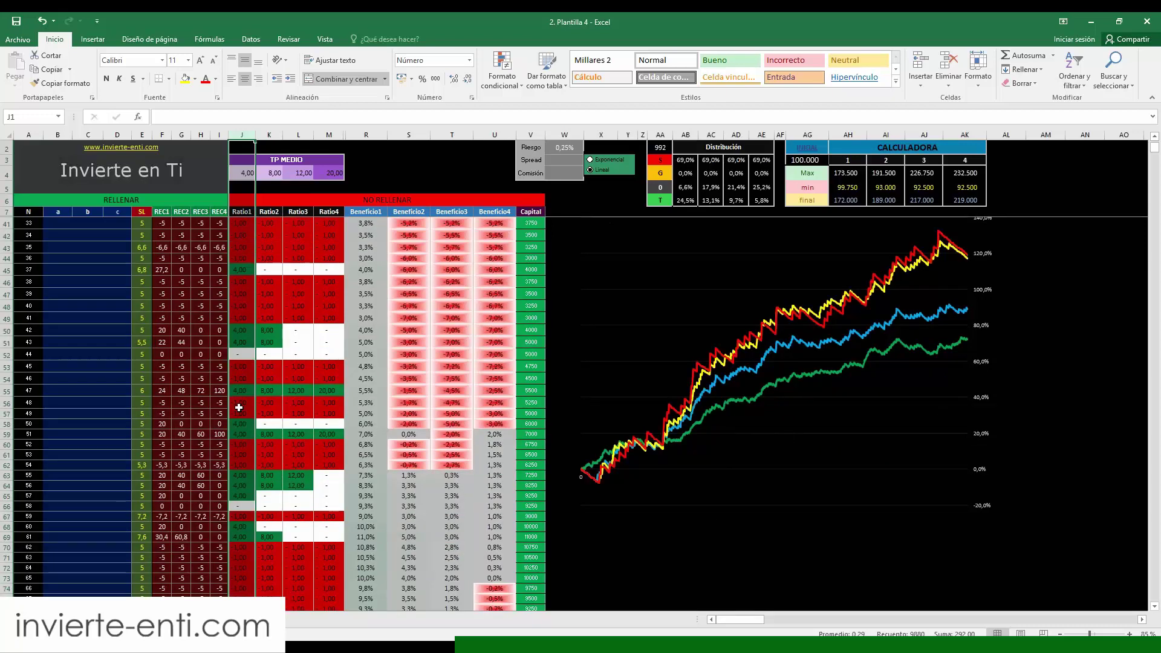
{"action": "scroll", "coordinate": [239, 408], "scroll_direction": "up", "scroll_amount": 5}
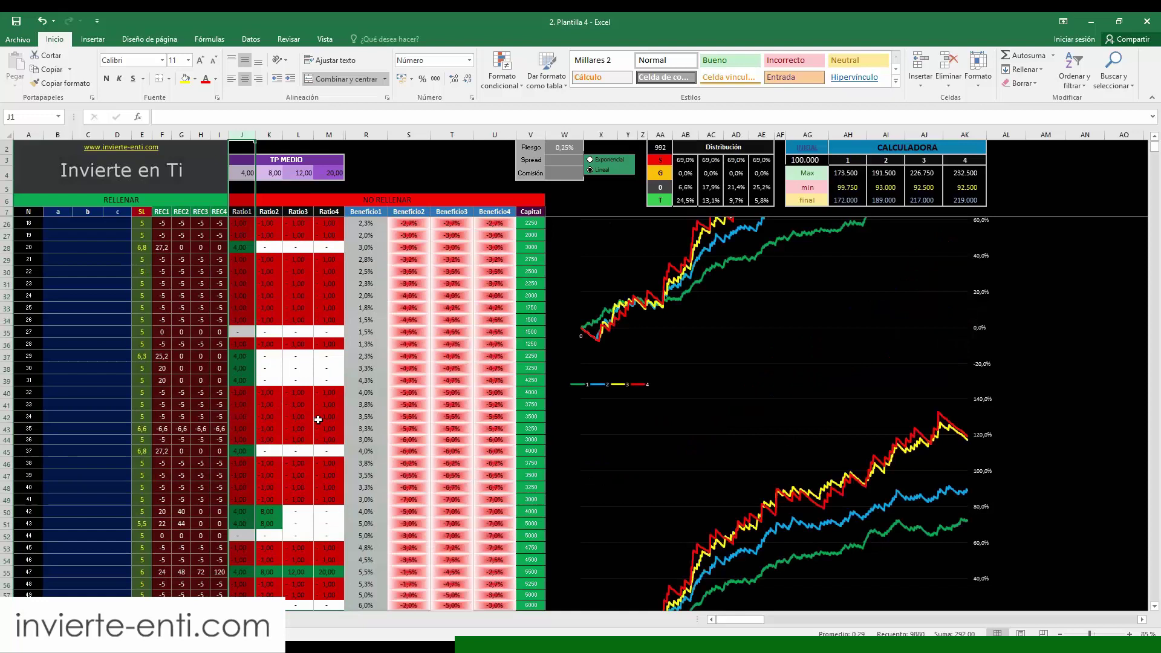
{"action": "scroll", "coordinate": [319, 420], "scroll_direction": "up", "scroll_amount": 1}
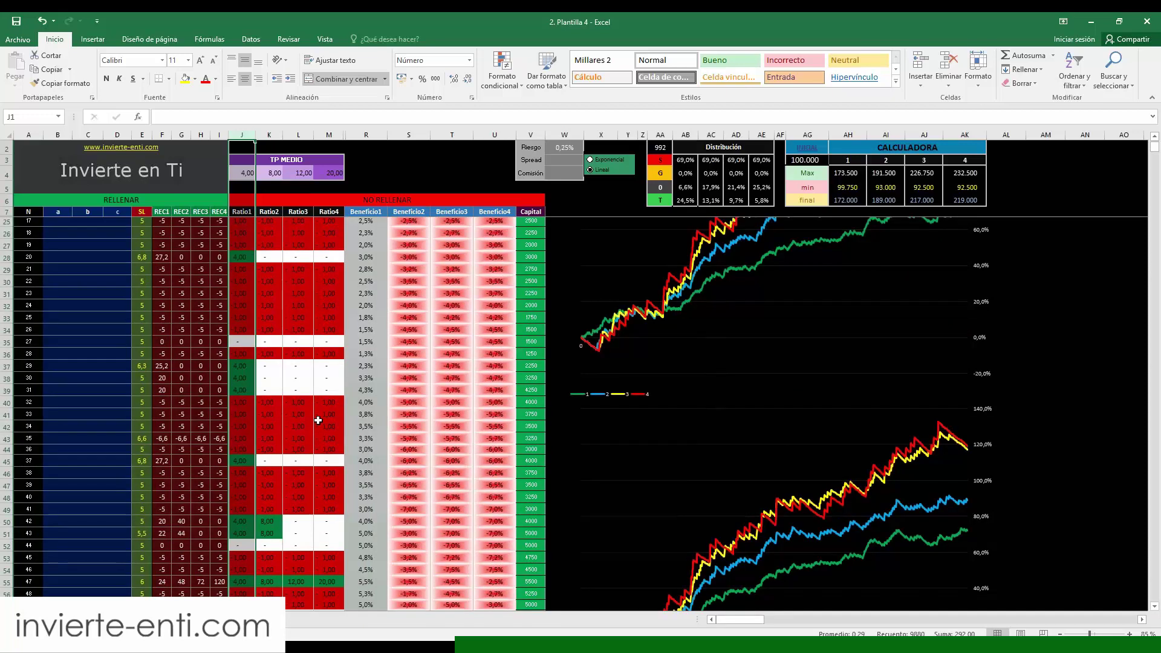
- Highlight the Ratio4 results of trades 7 to 43 and of trades 6 to 13, and activate the pen
{"action": "left_click_drag", "start_coordinate": [329, 237], "coordinate": [334, 424]}
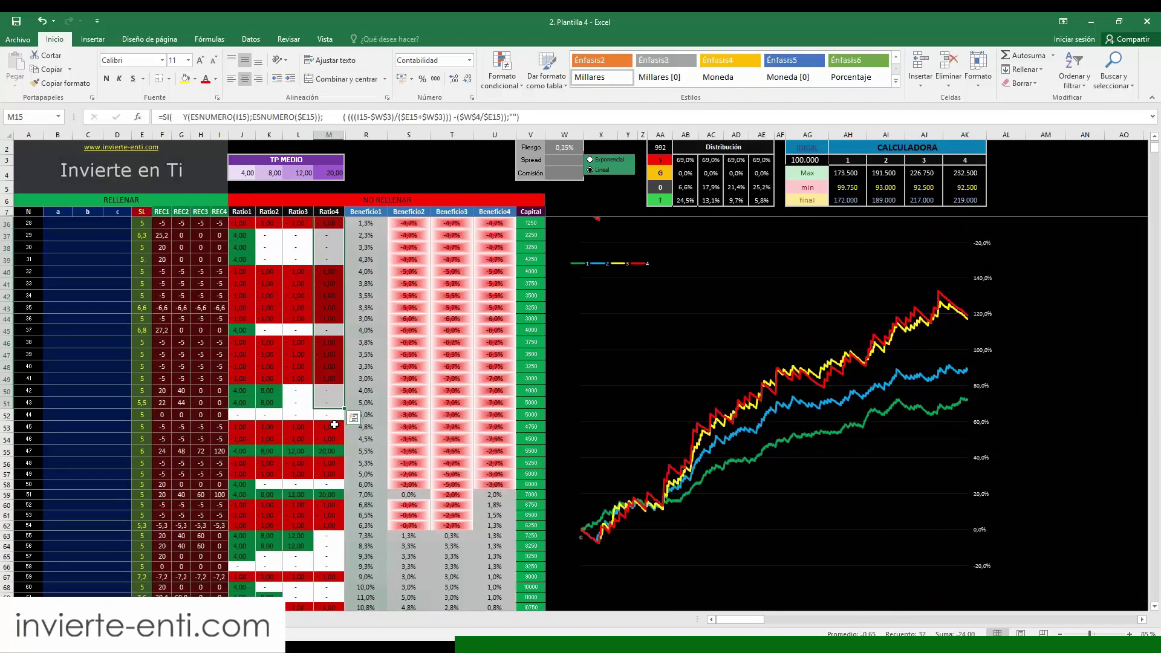
{"action": "scroll", "coordinate": [334, 424], "scroll_direction": "up", "scroll_amount": 1}
{"action": "left_click_drag", "start_coordinate": [331, 475], "coordinate": [332, 504]}
{"action": "left_click_drag", "start_coordinate": [329, 451], "coordinate": [342, 213]}
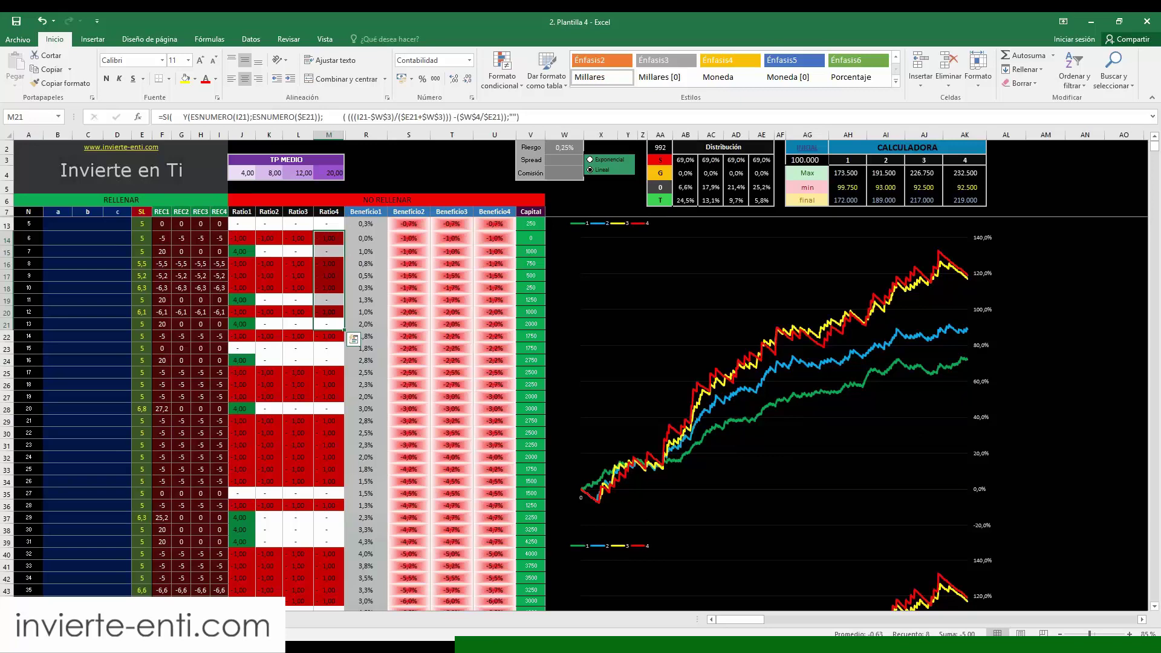
{"action": "key", "text": "ctrl+shift+d"}
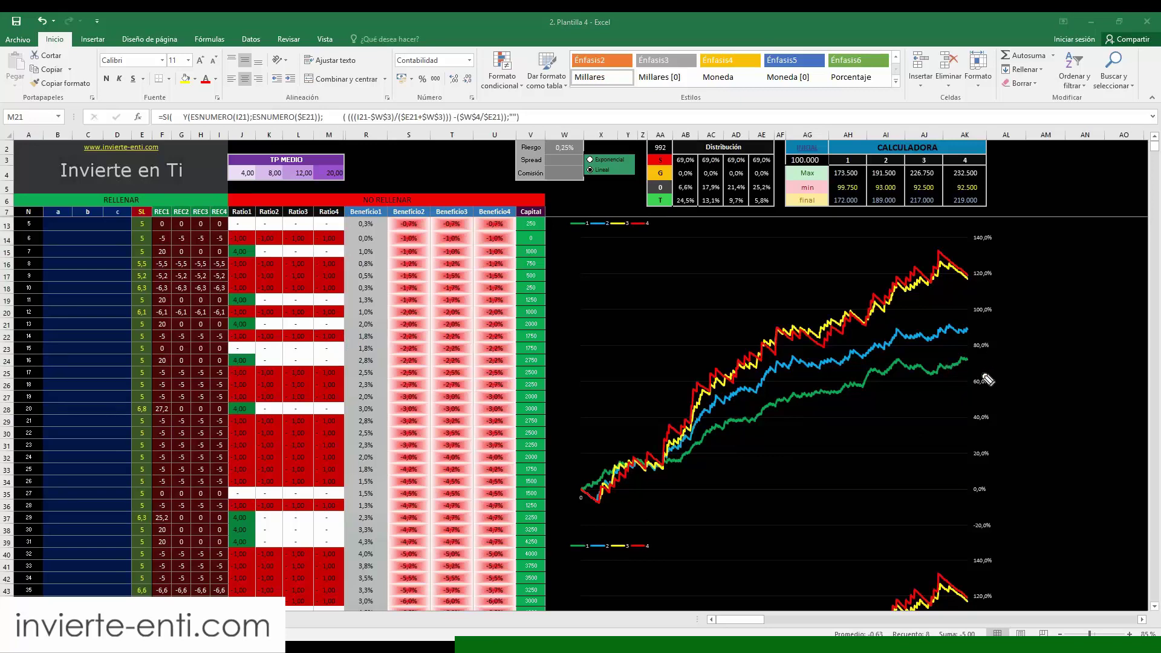
- Mark the final levels of the equity curves and the 0% baseline, and encircle the ends of the blue and green curves
{"action": "left_click_drag", "start_coordinate": [967, 359], "coordinate": [1007, 359]}
{"action": "left_click_drag", "start_coordinate": [980, 277], "coordinate": [1034, 281]}
{"action": "left_click_drag", "start_coordinate": [582, 492], "coordinate": [1101, 493]}
{"action": "left_click_drag", "start_coordinate": [961, 315], "coordinate": [995, 312]}
{"action": "mouse_move", "coordinate": [890, 344]}
{"action": "left_mouse_down"}
{"action": "mouse_move", "coordinate": [940, 315]}
{"action": "mouse_move", "coordinate": [1031, 306]}
{"action": "left_mouse_up"}
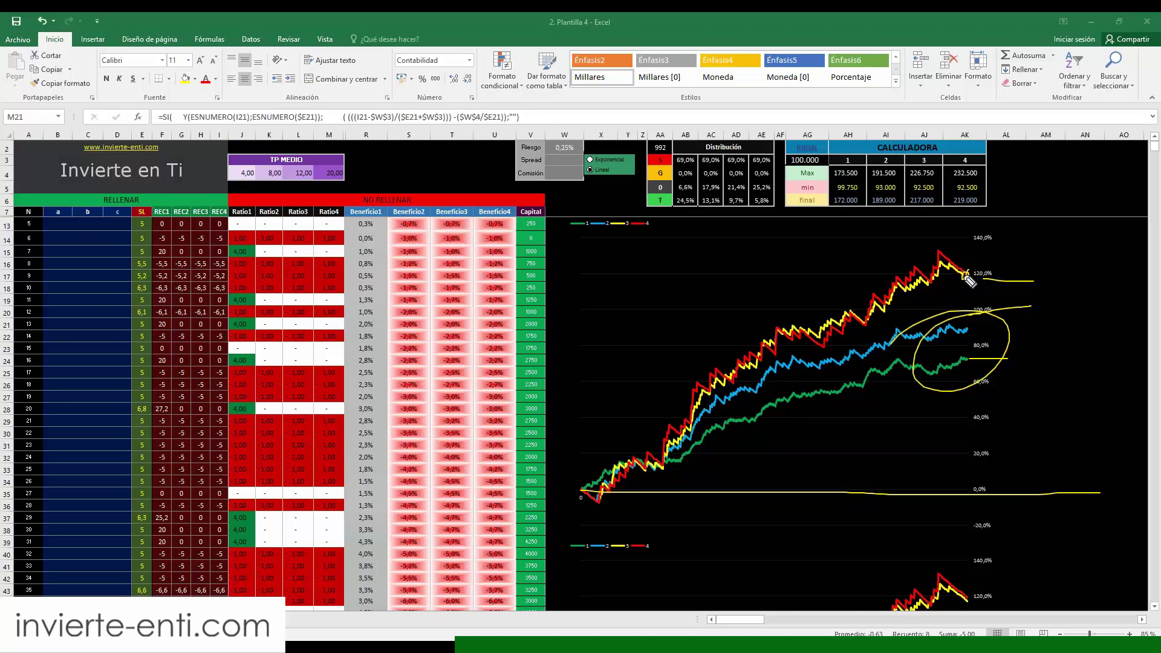
- Encircle the initial dip of the equity curves and the block of Ratio1 to Ratio4 results from trade 8 to 31
{"action": "mouse_move", "coordinate": [596, 486]}
{"action": "left_mouse_down"}
{"action": "mouse_move", "coordinate": [583, 505]}
{"action": "mouse_move", "coordinate": [599, 484]}
{"action": "left_mouse_up"}
{"action": "mouse_move", "coordinate": [275, 237]}
{"action": "left_mouse_down"}
{"action": "mouse_move", "coordinate": [303, 544]}
{"action": "mouse_move", "coordinate": [358, 348]}
{"action": "left_mouse_up"}
{"action": "left_click_drag", "start_coordinate": [275, 258], "coordinate": [256, 264]}
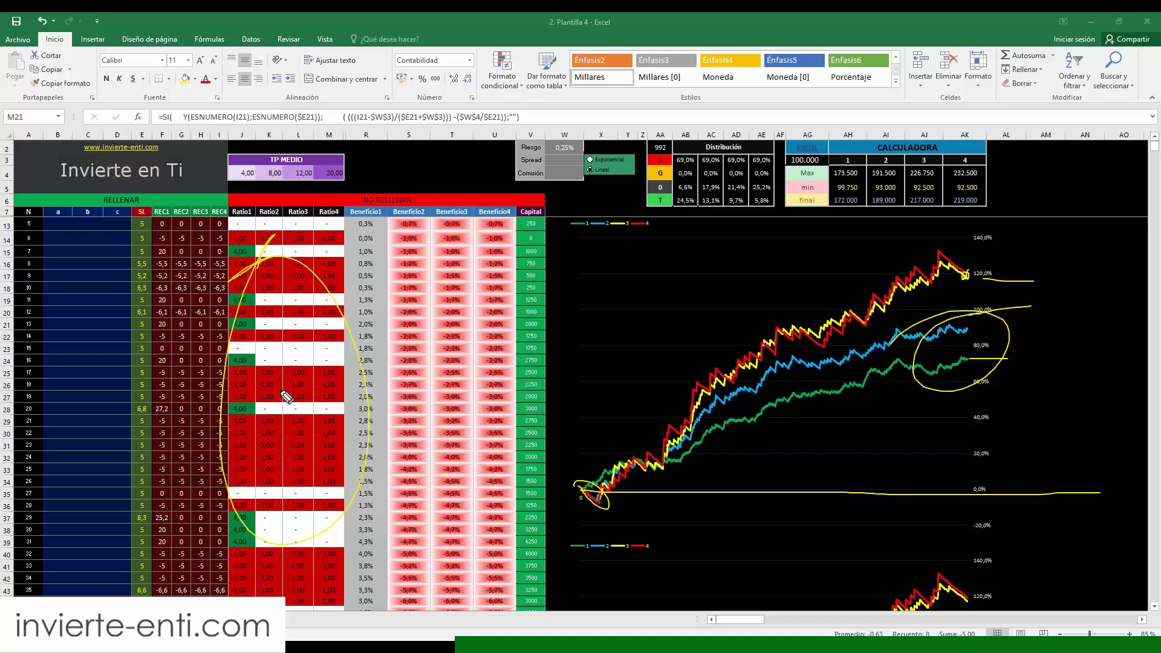
- Write a framed note "T 37 T8" above the equity curves and an encircled "+56" beside it
{"action": "mouse_move", "coordinate": [596, 289]}
{"action": "left_mouse_down"}
{"action": "mouse_move", "coordinate": [603, 253]}
{"action": "mouse_move", "coordinate": [630, 267]}
{"action": "mouse_move", "coordinate": [620, 280]}
{"action": "mouse_move", "coordinate": [645, 285]}
{"action": "mouse_move", "coordinate": [656, 273]}
{"action": "left_mouse_up"}
{"action": "mouse_move", "coordinate": [668, 264]}
{"action": "left_mouse_down"}
{"action": "mouse_move", "coordinate": [667, 283]}
{"action": "mouse_move", "coordinate": [671, 259]}
{"action": "left_mouse_up"}
{"action": "left_click_drag", "start_coordinate": [677, 260], "coordinate": [682, 281]}
{"action": "left_click", "coordinate": [699, 265]}
{"action": "mouse_move", "coordinate": [578, 292]}
{"action": "left_mouse_down"}
{"action": "mouse_move", "coordinate": [721, 295]}
{"action": "mouse_move", "coordinate": [580, 241]}
{"action": "mouse_move", "coordinate": [576, 296]}
{"action": "left_mouse_up"}
{"action": "left_click_drag", "start_coordinate": [562, 236], "coordinate": [570, 235]}
{"action": "mouse_move", "coordinate": [561, 290]}
{"action": "left_mouse_down"}
{"action": "mouse_move", "coordinate": [582, 292]}
{"action": "mouse_move", "coordinate": [578, 303]}
{"action": "mouse_move", "coordinate": [577, 289]}
{"action": "left_mouse_up"}
{"action": "left_click", "coordinate": [774, 231]}
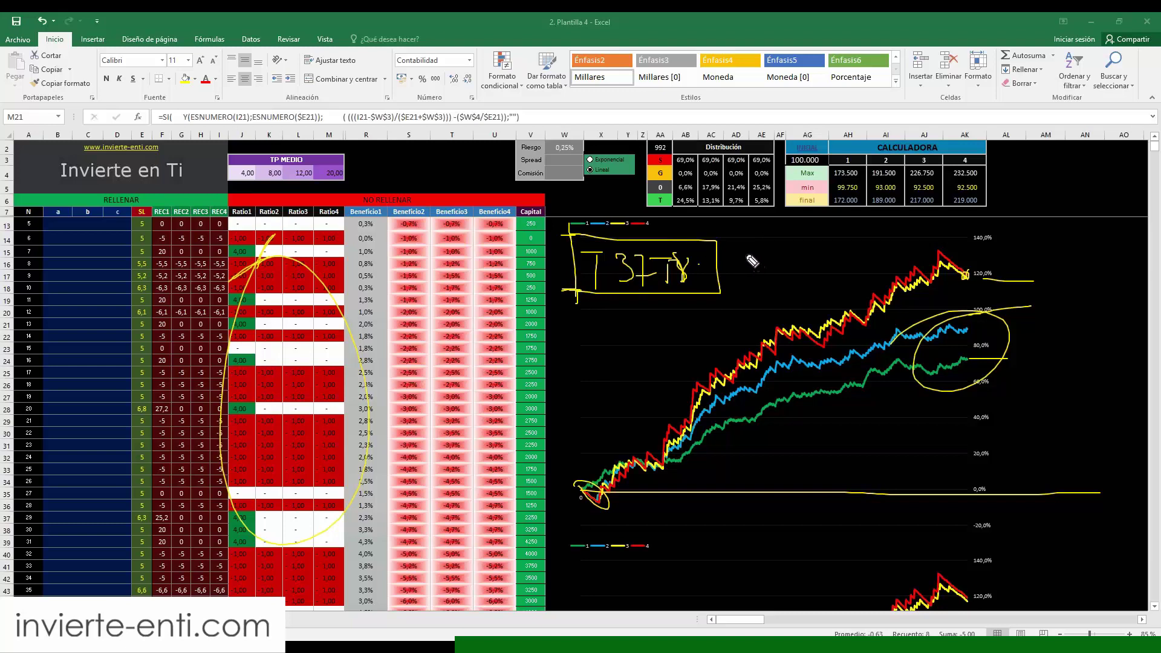
{"action": "mouse_move", "coordinate": [745, 253]}
{"action": "left_mouse_down"}
{"action": "mouse_move", "coordinate": [781, 260]}
{"action": "mouse_move", "coordinate": [764, 251]}
{"action": "left_mouse_up"}
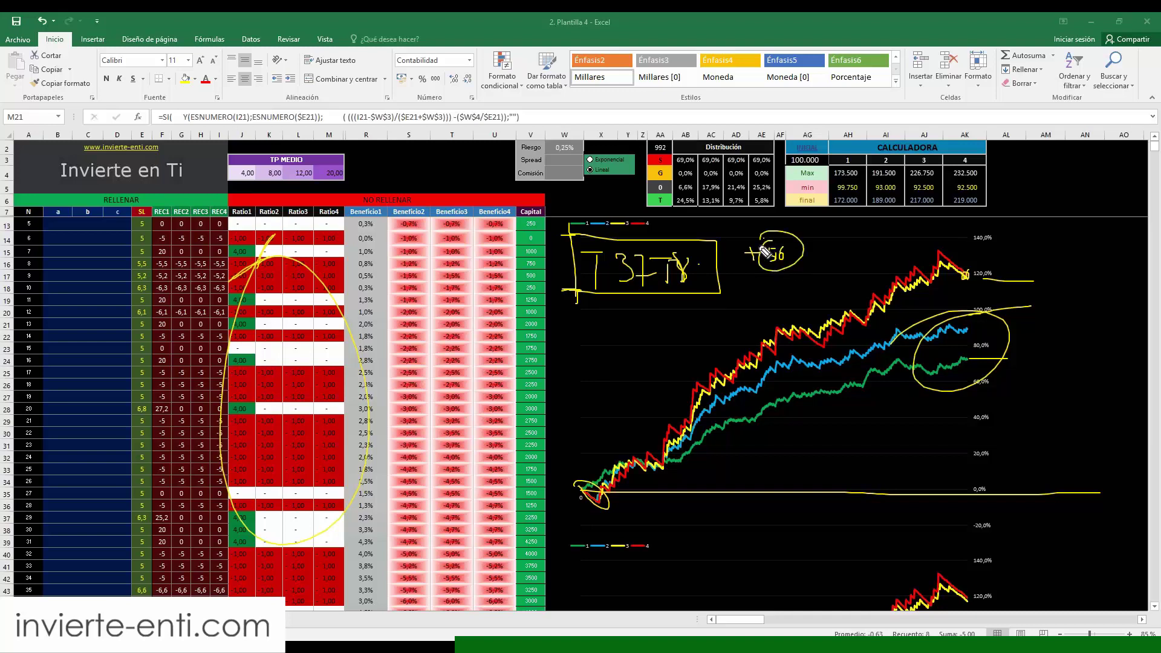
- Mark the steep red and yellow curves, encircle the ends of the blue and green ones, and clear the annotations
{"action": "left_click_drag", "start_coordinate": [984, 255], "coordinate": [860, 319]}
{"action": "left_click_drag", "start_coordinate": [838, 282], "coordinate": [860, 291]}
{"action": "left_click_drag", "start_coordinate": [959, 312], "coordinate": [980, 314]}
{"action": "mouse_move", "coordinate": [795, 322]}
{"action": "left_mouse_down"}
{"action": "mouse_move", "coordinate": [741, 355]}
{"action": "mouse_move", "coordinate": [812, 359]}
{"action": "left_mouse_up"}
{"action": "mouse_move", "coordinate": [1018, 336]}
{"action": "left_mouse_down"}
{"action": "mouse_move", "coordinate": [950, 328]}
{"action": "mouse_move", "coordinate": [869, 373]}
{"action": "left_mouse_up"}
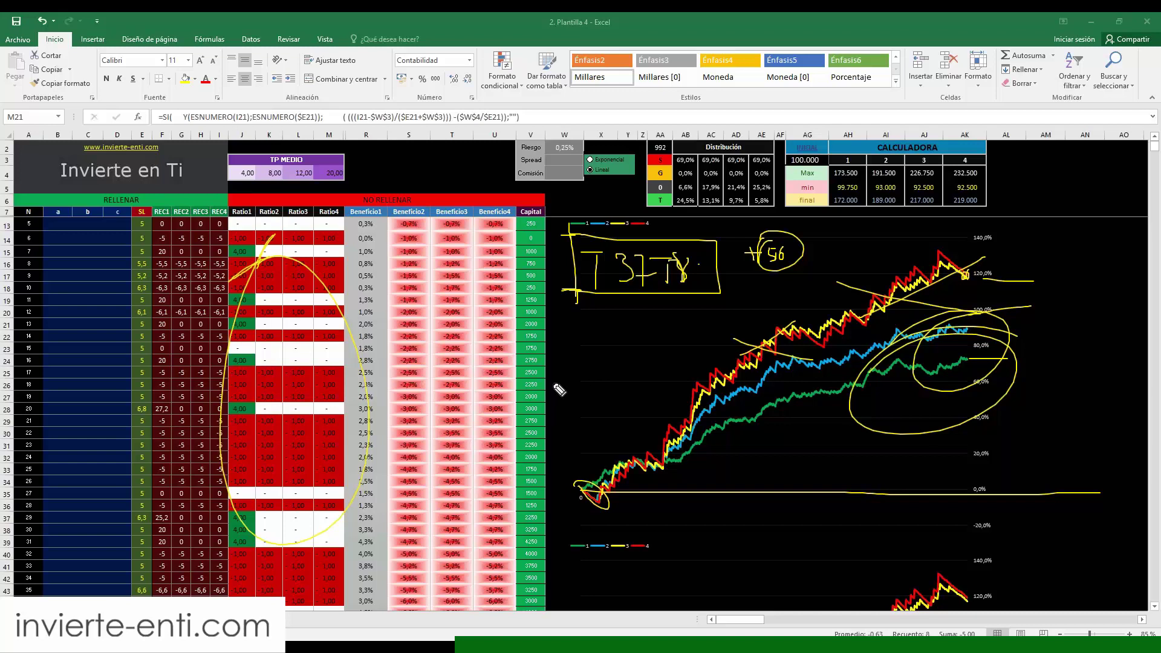
{"action": "key", "text": "Escape"}
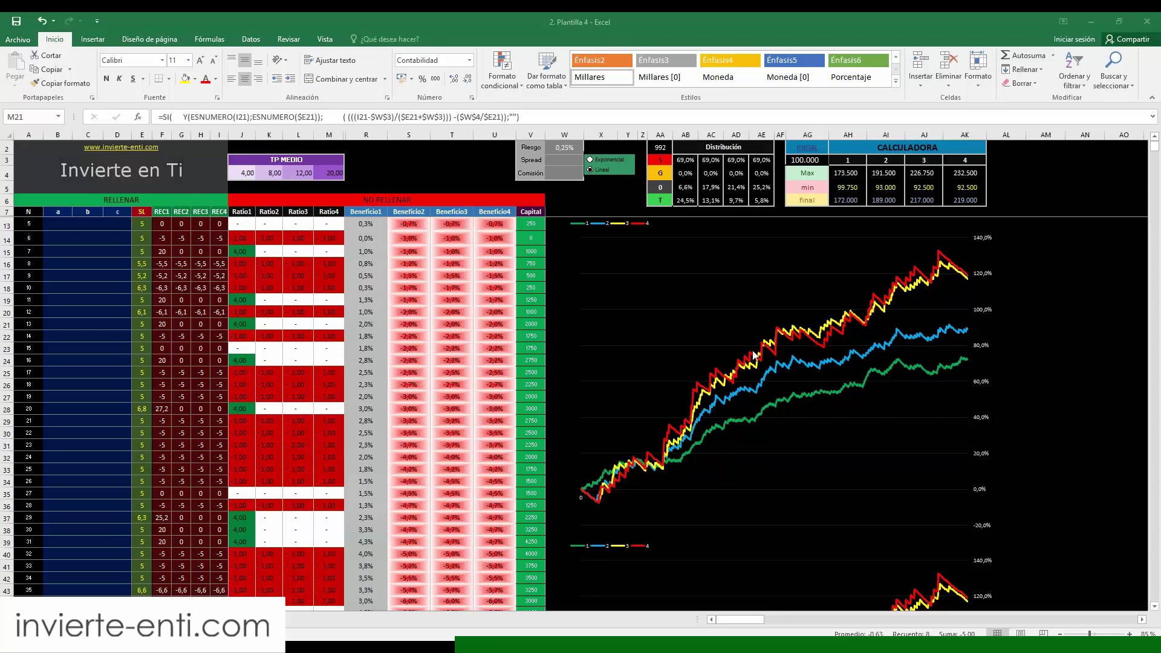
- Draw an arrow to the SL of trade 6, encircle the REC2 value of trade 10, and trace the green equity curve
{"action": "left_click", "coordinate": [484, 432]}
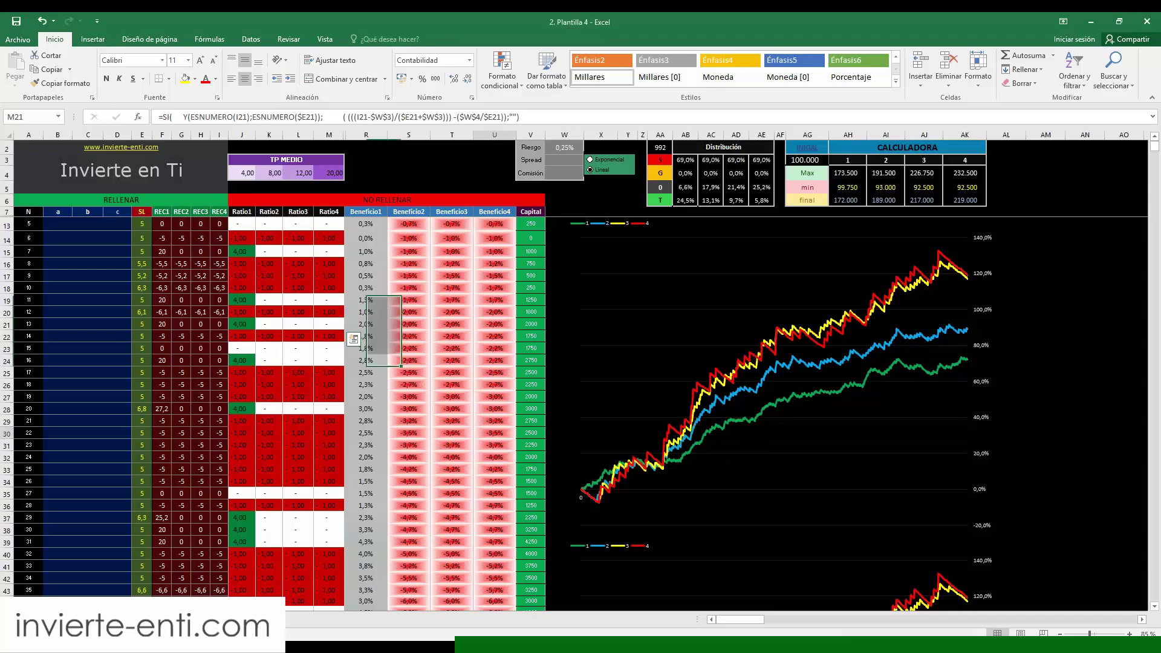
{"action": "key", "text": "ctrl+shift+3"}
{"action": "mouse_move", "coordinate": [63, 243]}
{"action": "left_mouse_down"}
{"action": "mouse_move", "coordinate": [136, 237]}
{"action": "mouse_move", "coordinate": [121, 230]}
{"action": "left_mouse_up"}
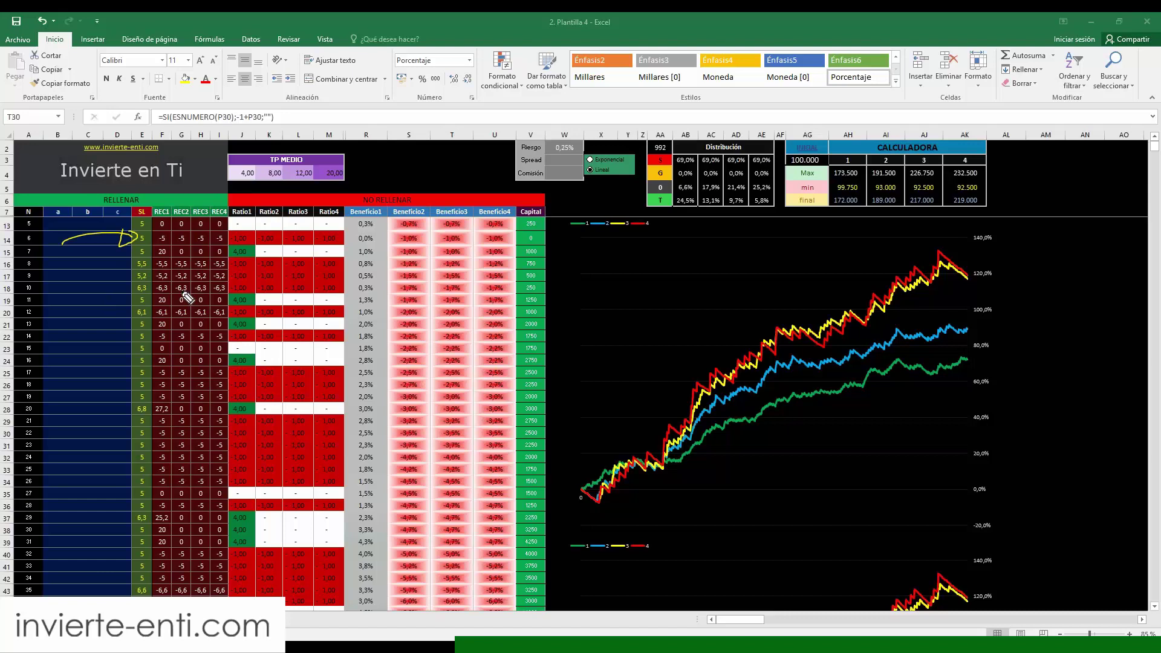
{"action": "left_click_drag", "start_coordinate": [182, 292], "coordinate": [185, 283]}
{"action": "mouse_move", "coordinate": [582, 487]}
{"action": "left_mouse_down"}
{"action": "mouse_move", "coordinate": [685, 461]}
{"action": "mouse_move", "coordinate": [842, 386]}
{"action": "mouse_move", "coordinate": [965, 358]}
{"action": "left_mouse_up"}
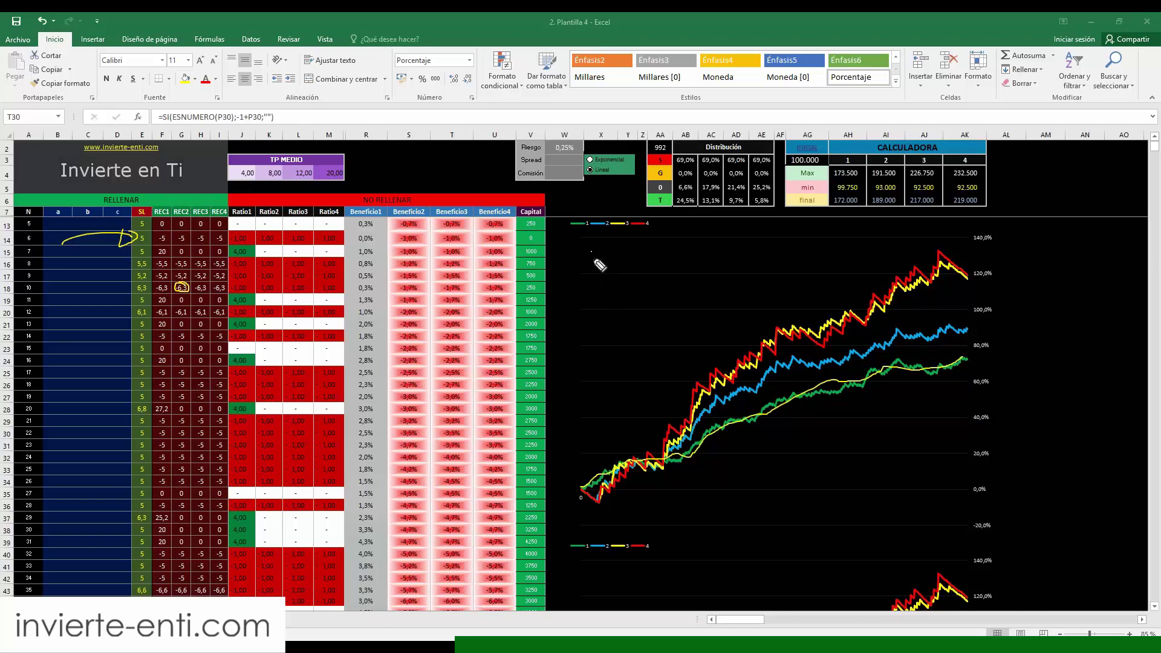
- Write the notes "TC." and "Replic." above the equity curves and double-underline the second one
{"action": "left_click_drag", "start_coordinate": [580, 247], "coordinate": [609, 246]}
{"action": "left_click_drag", "start_coordinate": [594, 249], "coordinate": [594, 269]}
{"action": "mouse_move", "coordinate": [631, 247]}
{"action": "left_mouse_down"}
{"action": "mouse_move", "coordinate": [633, 312]}
{"action": "mouse_move", "coordinate": [664, 310]}
{"action": "left_mouse_up"}
{"action": "left_click", "coordinate": [652, 263]}
{"action": "left_click_drag", "start_coordinate": [668, 301], "coordinate": [735, 309]}
{"action": "left_click", "coordinate": [748, 305]}
{"action": "left_click_drag", "start_coordinate": [603, 327], "coordinate": [761, 323]}
{"action": "left_click_drag", "start_coordinate": [603, 320], "coordinate": [820, 314]}
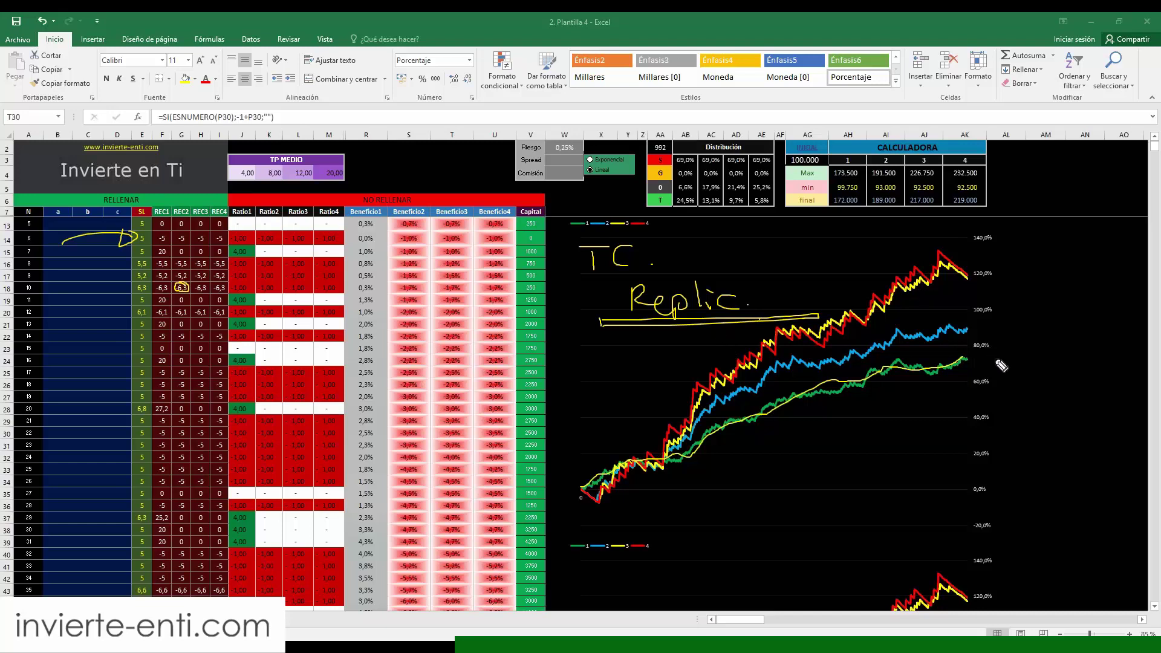
- Write an encircled 20 beside the end of the red curve and an encircled 4 beside the end of the green curve
{"action": "left_click_drag", "start_coordinate": [1001, 361], "coordinate": [1012, 390]}
{"action": "mouse_move", "coordinate": [1010, 271]}
{"action": "left_mouse_down"}
{"action": "mouse_move", "coordinate": [1026, 282]}
{"action": "mouse_move", "coordinate": [1034, 267]}
{"action": "left_mouse_up"}
{"action": "left_click", "coordinate": [1067, 277]}
{"action": "mouse_move", "coordinate": [1033, 247]}
{"action": "left_mouse_down"}
{"action": "mouse_move", "coordinate": [1081, 277]}
{"action": "mouse_move", "coordinate": [1023, 232]}
{"action": "left_mouse_up"}
{"action": "left_click_drag", "start_coordinate": [1008, 348], "coordinate": [995, 349]}
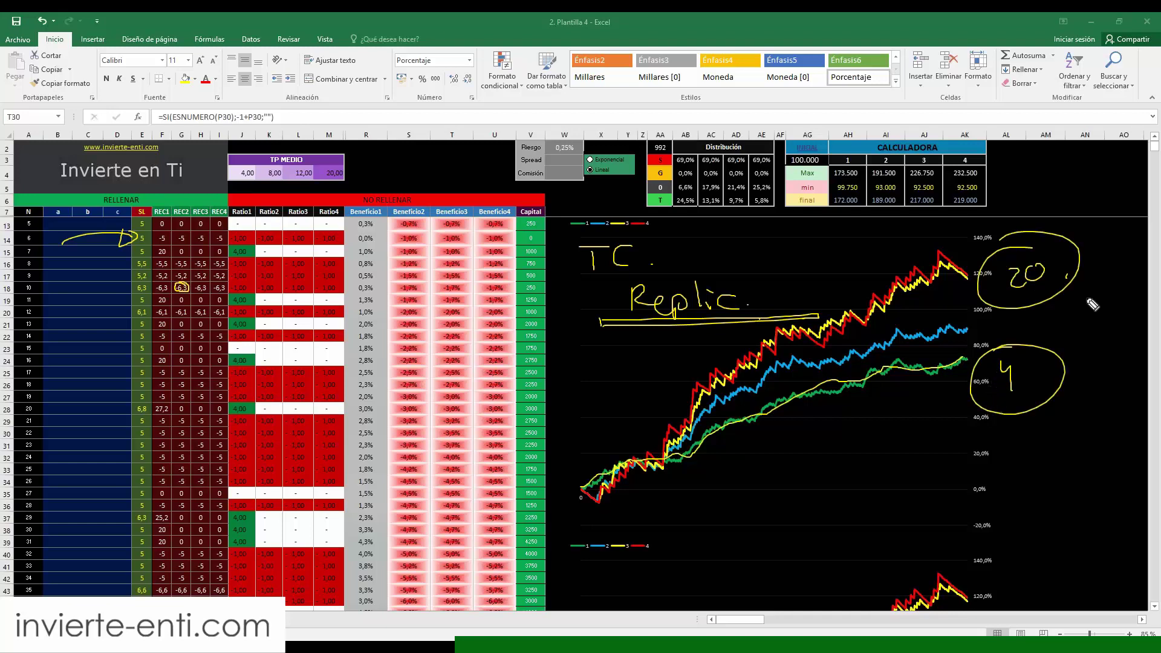
- Draw arrows to the encircled 20 and 4 and to the Ratio4 column, and clear the annotations
{"action": "left_click_drag", "start_coordinate": [1086, 228], "coordinate": [1061, 254]}
{"action": "left_click_drag", "start_coordinate": [1058, 331], "coordinate": [1030, 378]}
{"action": "left_click_drag", "start_coordinate": [356, 171], "coordinate": [329, 225]}
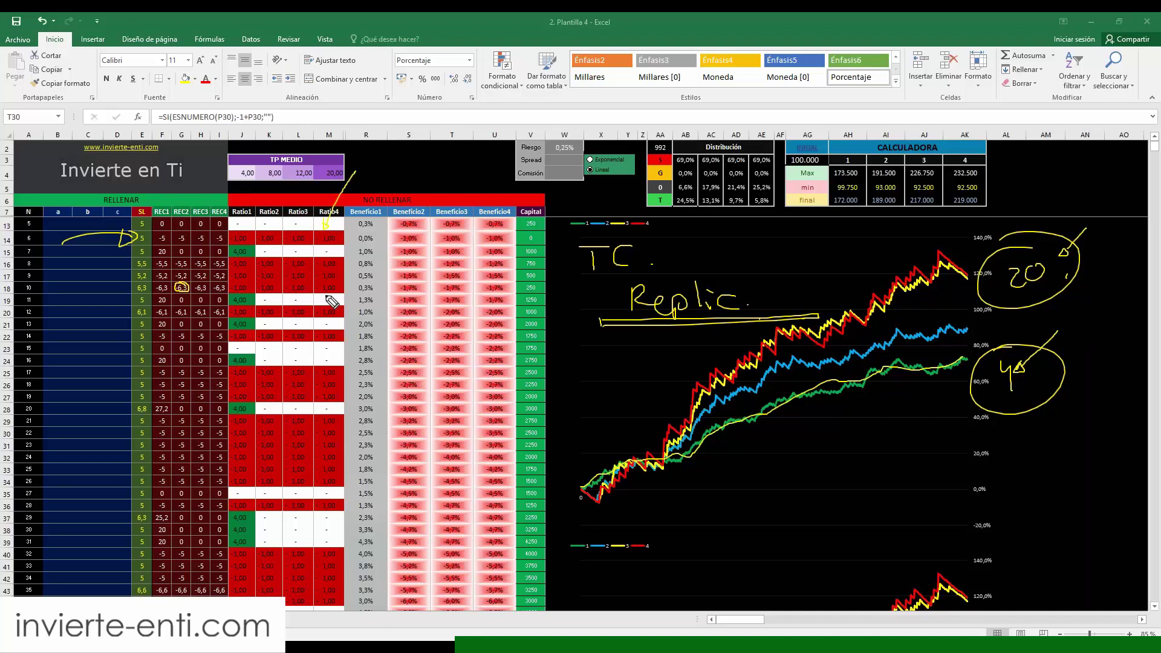
{"action": "key", "text": "Escape"}
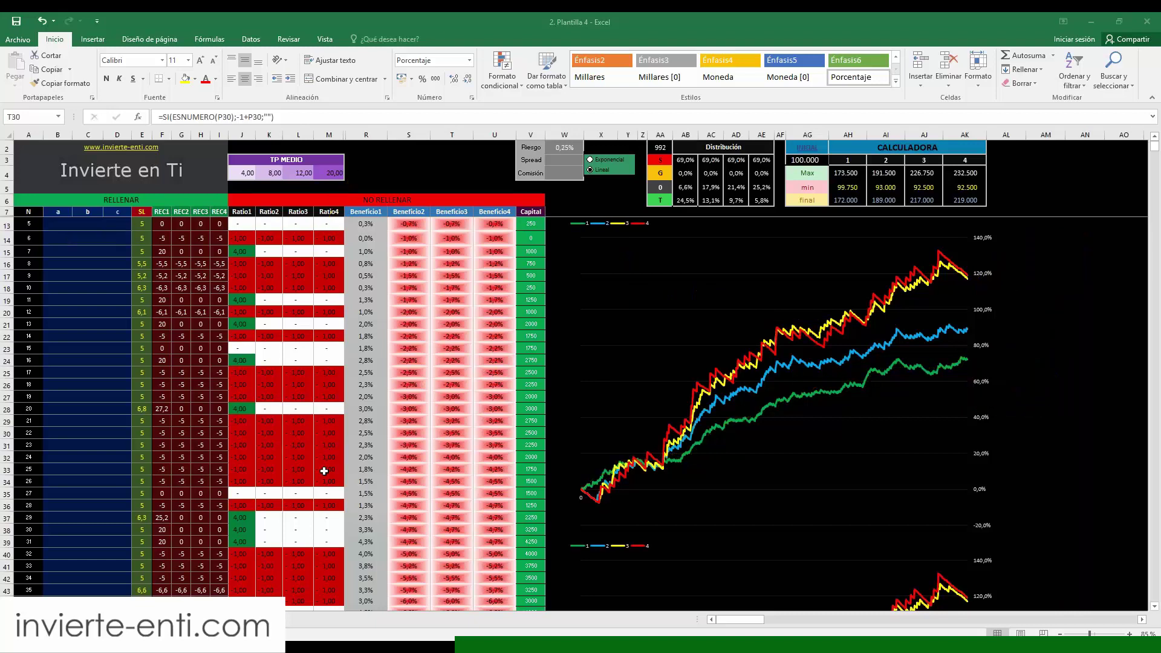
- Encircle the Beneficio1 results of trades 1 and 2, trace the start of the green curve, and draw marks above the Beneficio columns
{"action": "left_click", "coordinate": [322, 482]}
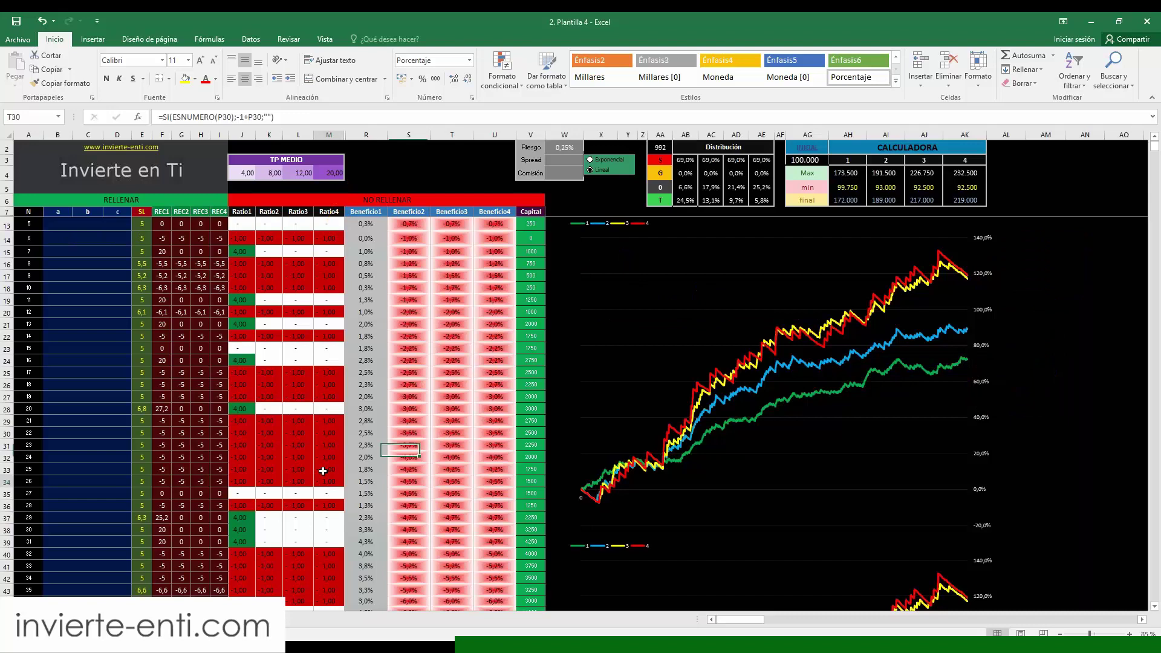
{"action": "scroll", "coordinate": [324, 471], "scroll_direction": "down", "scroll_amount": 2}
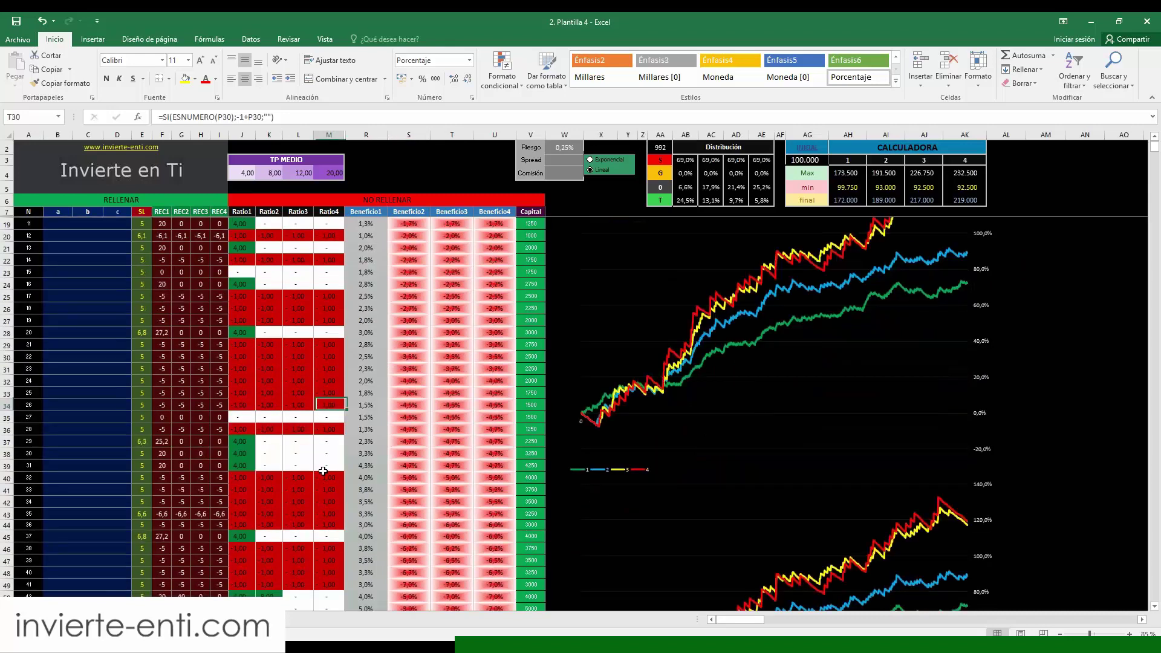
{"action": "scroll", "coordinate": [324, 470], "scroll_direction": "down", "scroll_amount": 8}
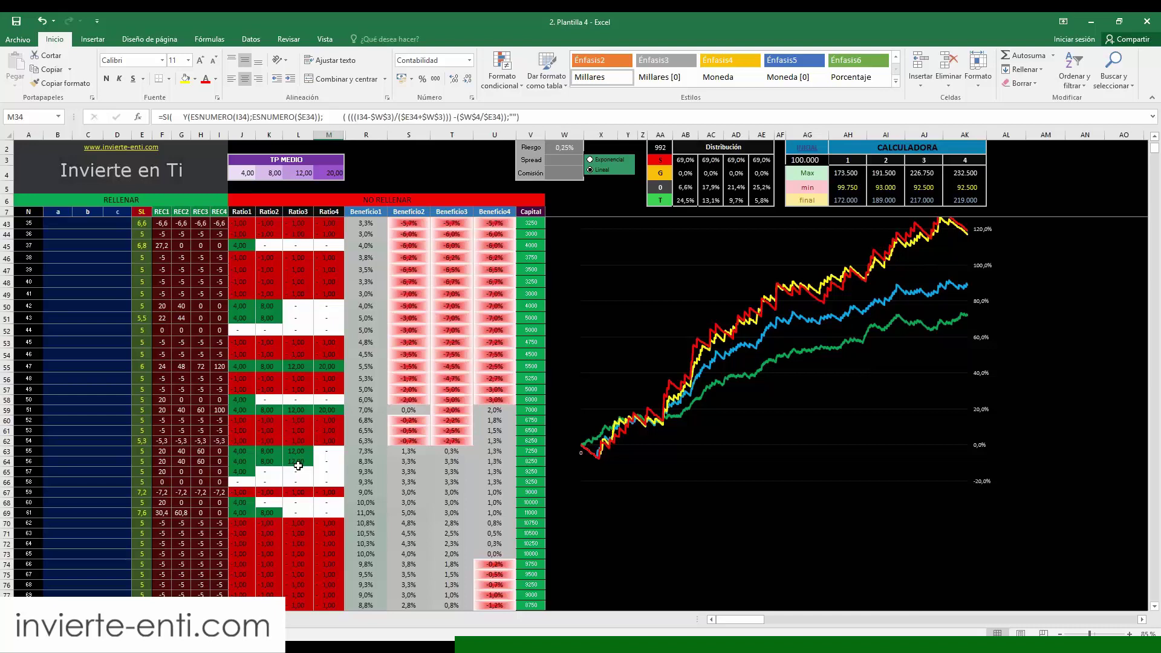
{"action": "scroll", "coordinate": [298, 466], "scroll_direction": "up", "scroll_amount": 11}
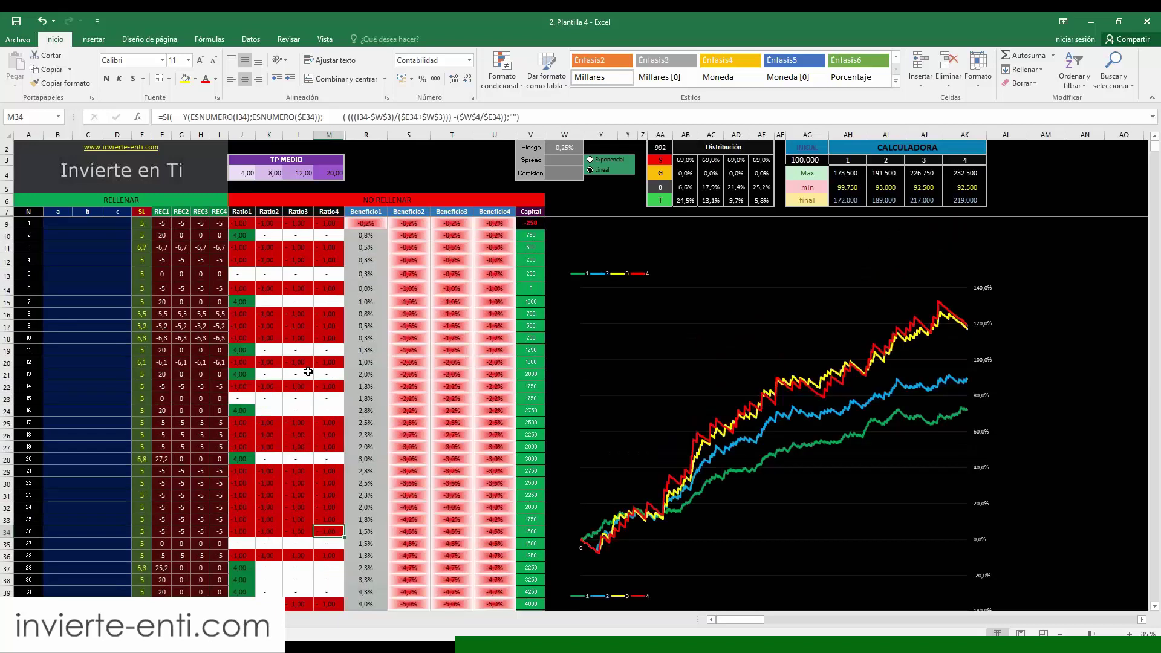
{"action": "key", "text": "ctrl+shift+3"}
{"action": "left_click_drag", "start_coordinate": [369, 163], "coordinate": [364, 180]}
{"action": "left_click_drag", "start_coordinate": [355, 244], "coordinate": [365, 228]}
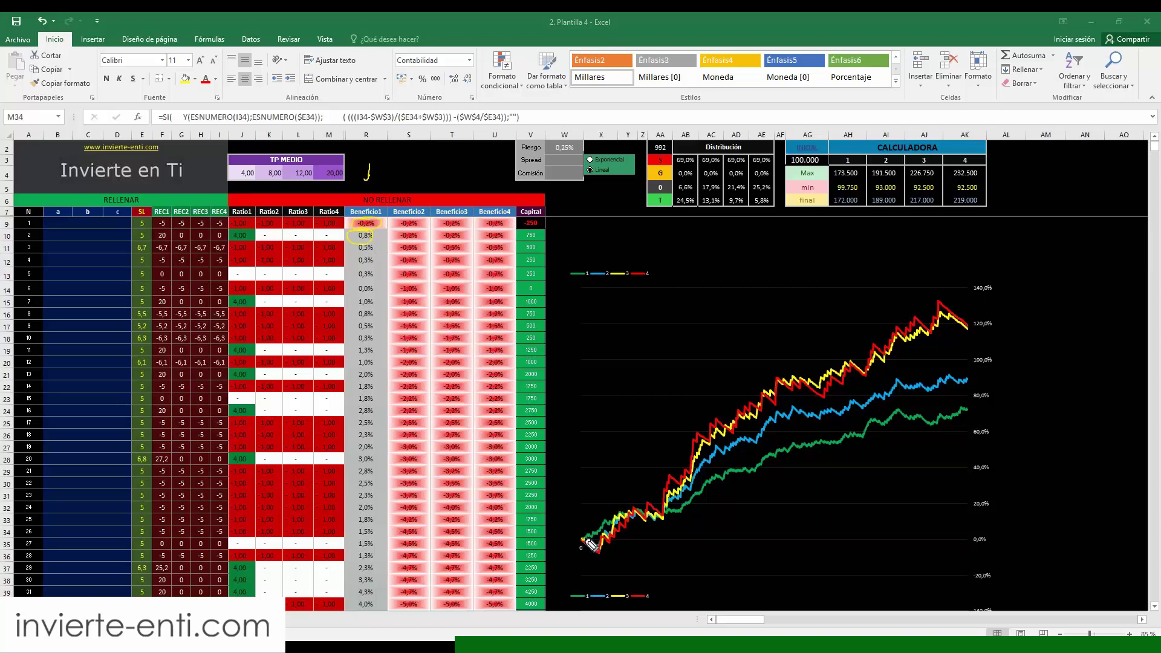
{"action": "mouse_move", "coordinate": [412, 162]}
{"action": "left_mouse_down"}
{"action": "mouse_move", "coordinate": [411, 182]}
{"action": "mouse_move", "coordinate": [498, 177]}
{"action": "mouse_move", "coordinate": [392, 172]}
{"action": "mouse_move", "coordinate": [492, 184]}
{"action": "left_mouse_up"}
{"action": "mouse_move", "coordinate": [353, 177]}
{"action": "left_mouse_down"}
{"action": "mouse_move", "coordinate": [390, 175]}
{"action": "mouse_move", "coordinate": [370, 184]}
{"action": "left_mouse_up"}
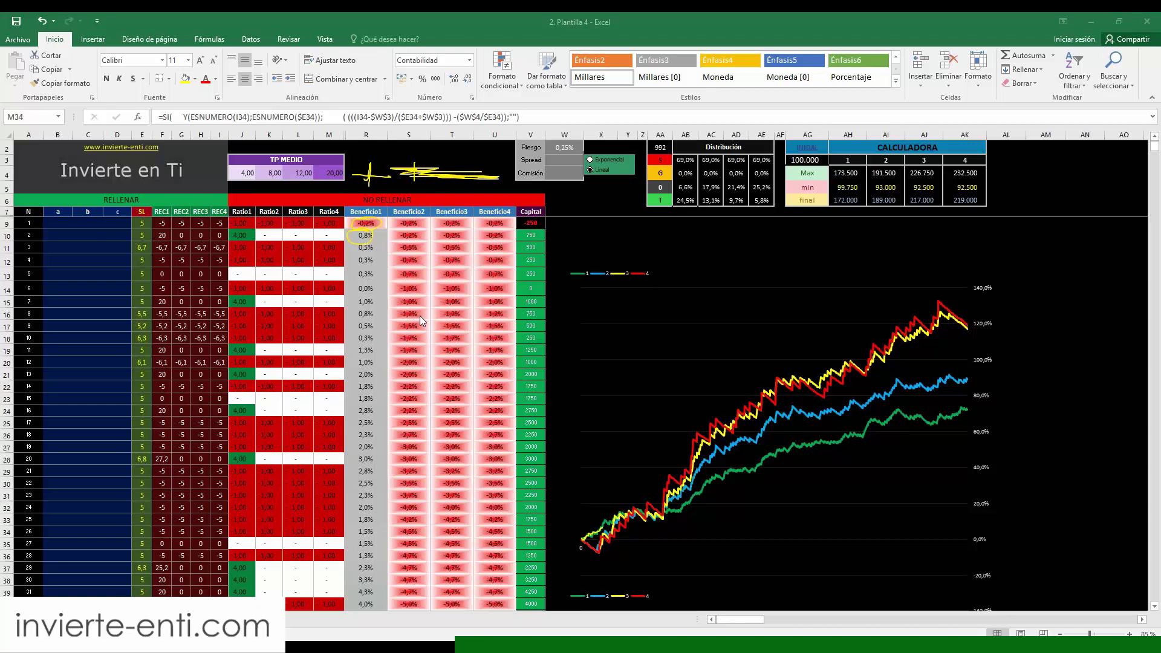
- Encircle the Beneficio1 and Beneficio3 results of trade 47
{"action": "left_click", "coordinate": [362, 351]}
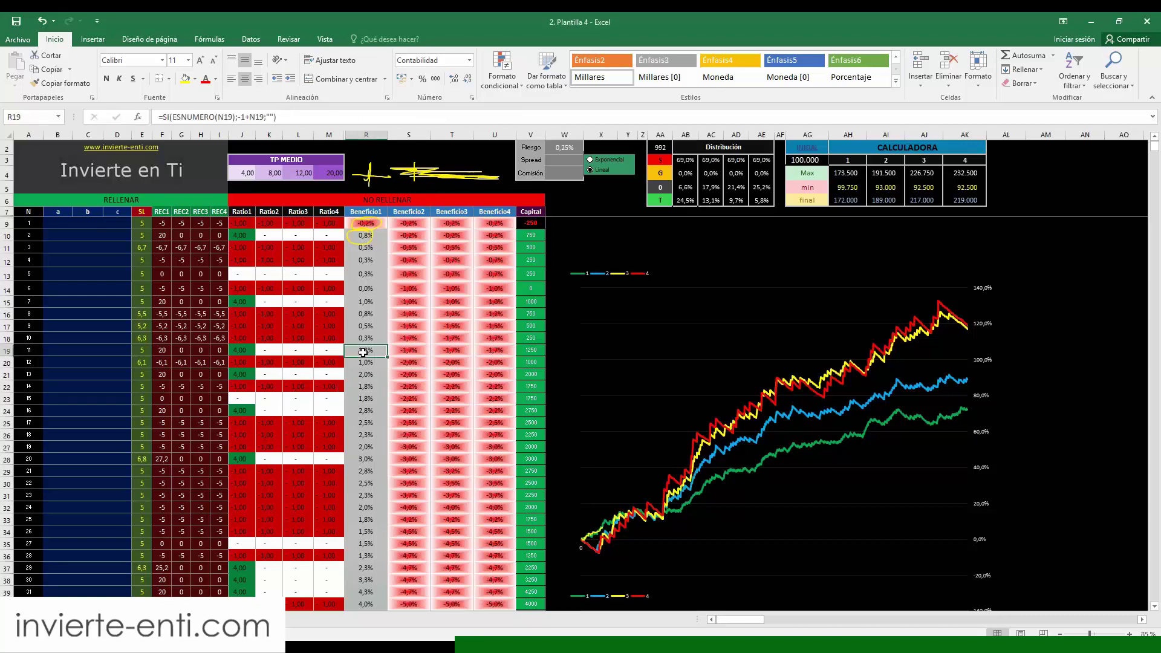
{"action": "scroll", "coordinate": [363, 352], "scroll_direction": "down", "scroll_amount": 1}
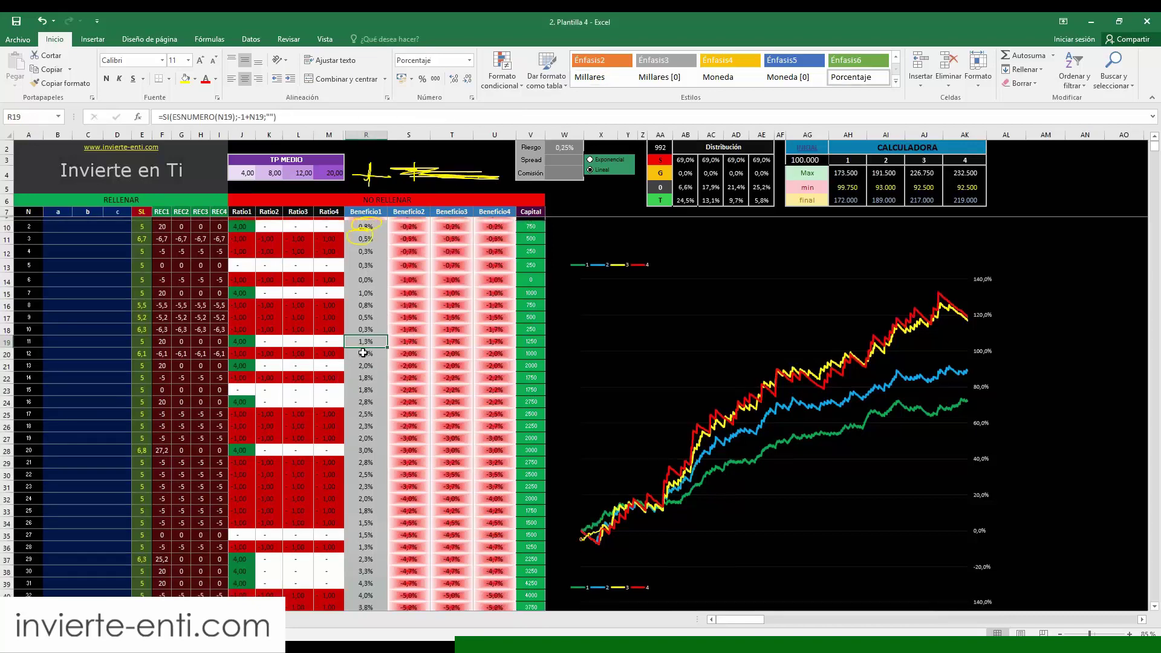
{"action": "scroll", "coordinate": [363, 353], "scroll_direction": "down", "scroll_amount": 15}
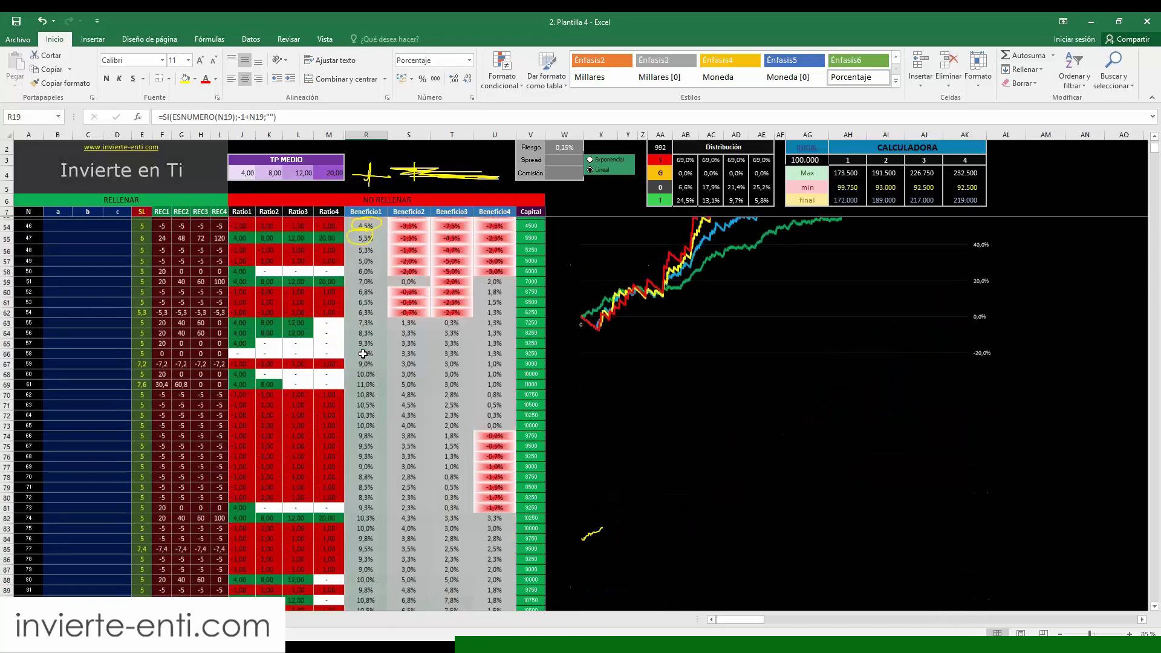
{"action": "scroll", "coordinate": [362, 354], "scroll_direction": "up", "scroll_amount": 5}
{"action": "mouse_move", "coordinate": [365, 439]}
{"action": "left_mouse_down"}
{"action": "mouse_move", "coordinate": [489, 440]}
{"action": "mouse_move", "coordinate": [352, 431]}
{"action": "mouse_move", "coordinate": [383, 422]}
{"action": "left_mouse_up"}
{"action": "key", "text": "ctrl+2"}
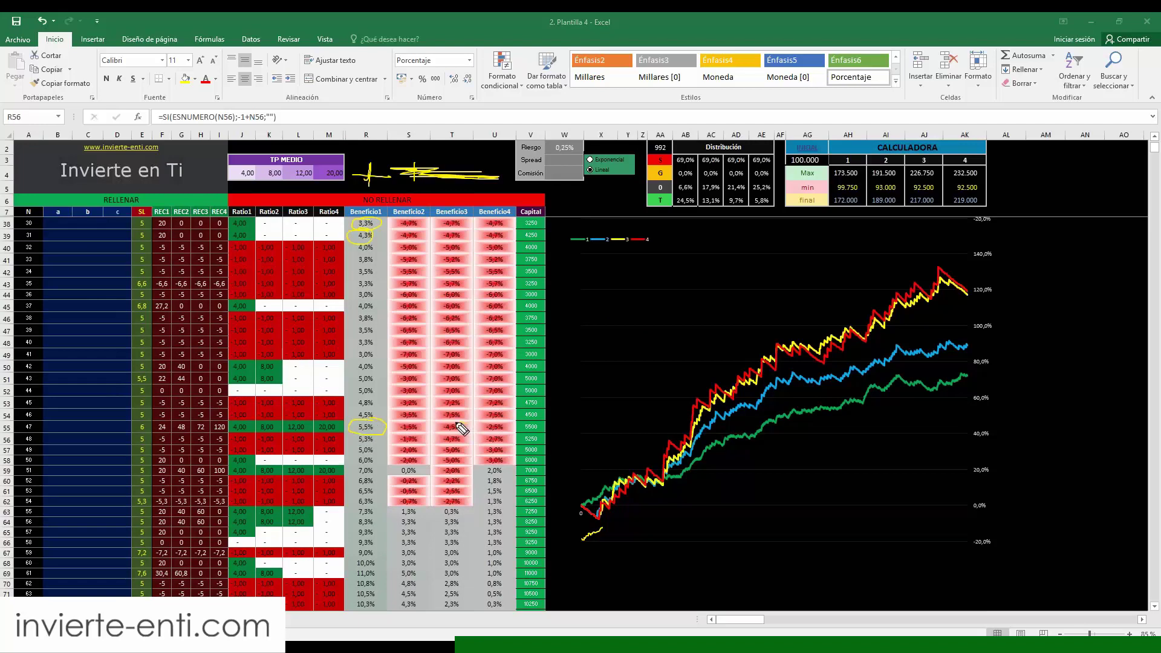
{"action": "left_click_drag", "start_coordinate": [453, 433], "coordinate": [463, 425]}
- Draw vertical lines through the start and the peak of the equity curves and encircle a point on each
{"action": "left_click_drag", "start_coordinate": [598, 440], "coordinate": [596, 543]}
{"action": "left_click_drag", "start_coordinate": [594, 495], "coordinate": [594, 495]}
{"action": "left_click_drag", "start_coordinate": [939, 229], "coordinate": [938, 514]}
{"action": "mouse_move", "coordinate": [947, 284]}
{"action": "left_mouse_down"}
{"action": "mouse_move", "coordinate": [932, 289]}
{"action": "mouse_move", "coordinate": [945, 279]}
{"action": "left_mouse_up"}
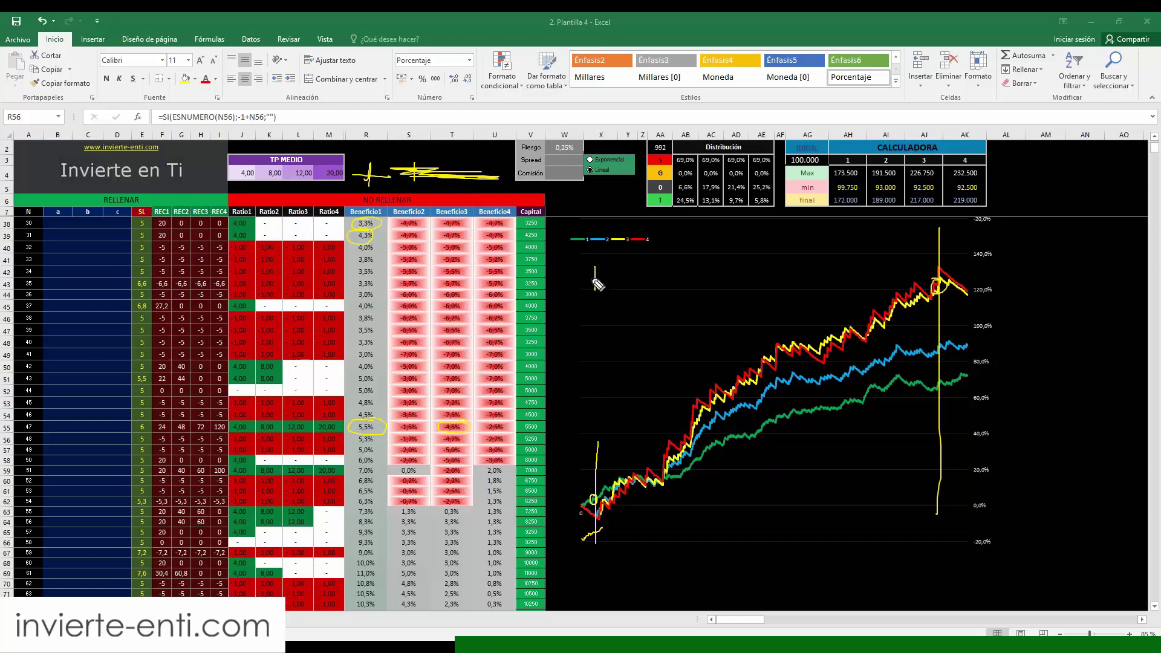
- Write an encircled note with an up arrow and an underlined "estrés" with a down arrow, and clear the annotations
{"action": "mouse_move", "coordinate": [595, 290]}
{"action": "left_mouse_down"}
{"action": "mouse_move", "coordinate": [594, 260]}
{"action": "mouse_move", "coordinate": [600, 272]}
{"action": "mouse_move", "coordinate": [585, 271]}
{"action": "mouse_move", "coordinate": [618, 258]}
{"action": "mouse_move", "coordinate": [622, 280]}
{"action": "mouse_move", "coordinate": [645, 283]}
{"action": "mouse_move", "coordinate": [564, 300]}
{"action": "left_mouse_up"}
{"action": "left_click", "coordinate": [651, 281]}
{"action": "mouse_move", "coordinate": [713, 314]}
{"action": "left_mouse_down"}
{"action": "mouse_move", "coordinate": [605, 237]}
{"action": "mouse_move", "coordinate": [550, 242]}
{"action": "left_mouse_up"}
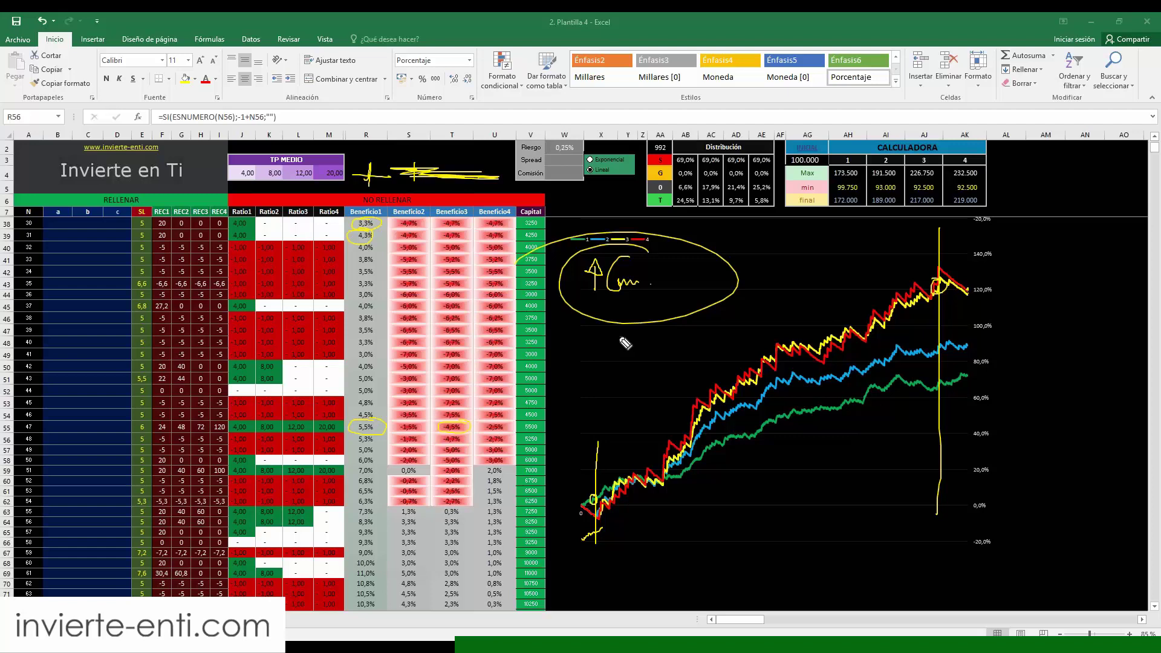
{"action": "mouse_move", "coordinate": [584, 327]}
{"action": "left_mouse_down"}
{"action": "mouse_move", "coordinate": [583, 374]}
{"action": "mouse_move", "coordinate": [604, 353]}
{"action": "mouse_move", "coordinate": [640, 365]}
{"action": "mouse_move", "coordinate": [581, 366]}
{"action": "mouse_move", "coordinate": [633, 366]}
{"action": "left_mouse_up"}
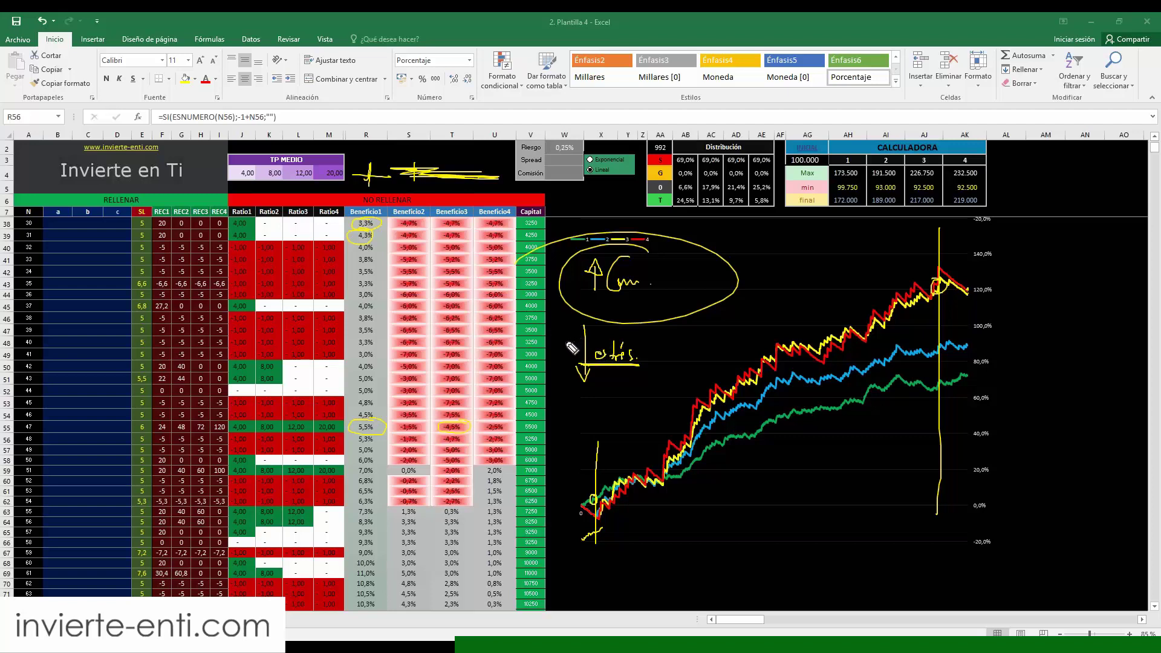
{"action": "key", "text": "Escape"}
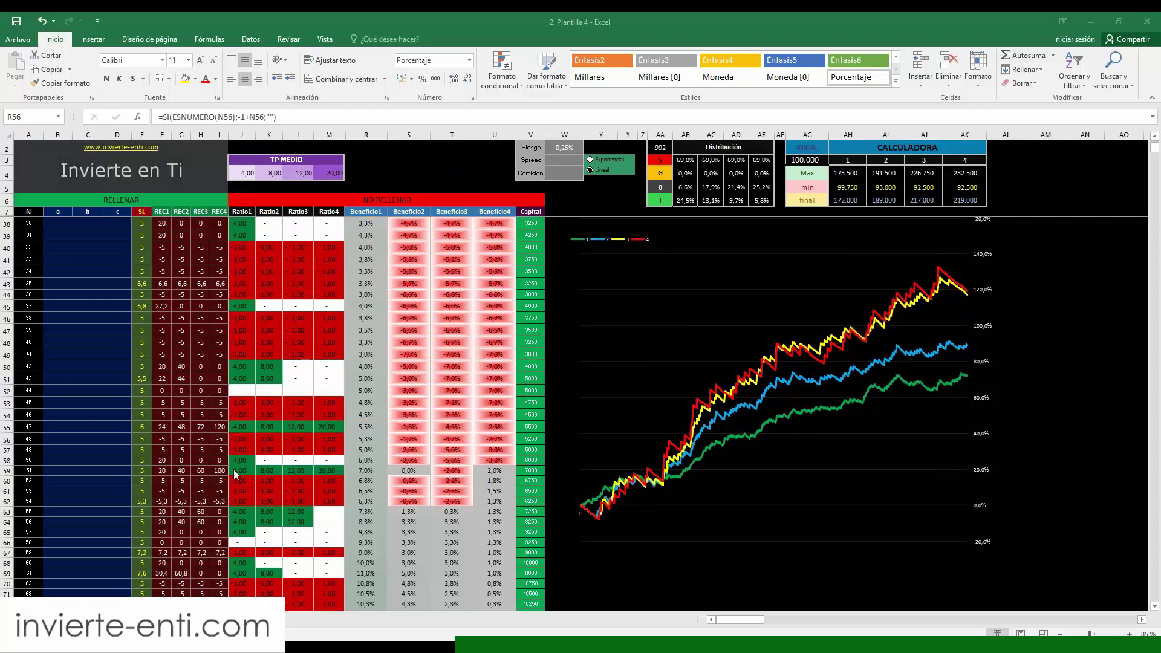
- Highlight the Ratio1 to Ratio4 wins of trade 74 and examine the trades that follow
{"action": "left_click", "coordinate": [93, 474]}
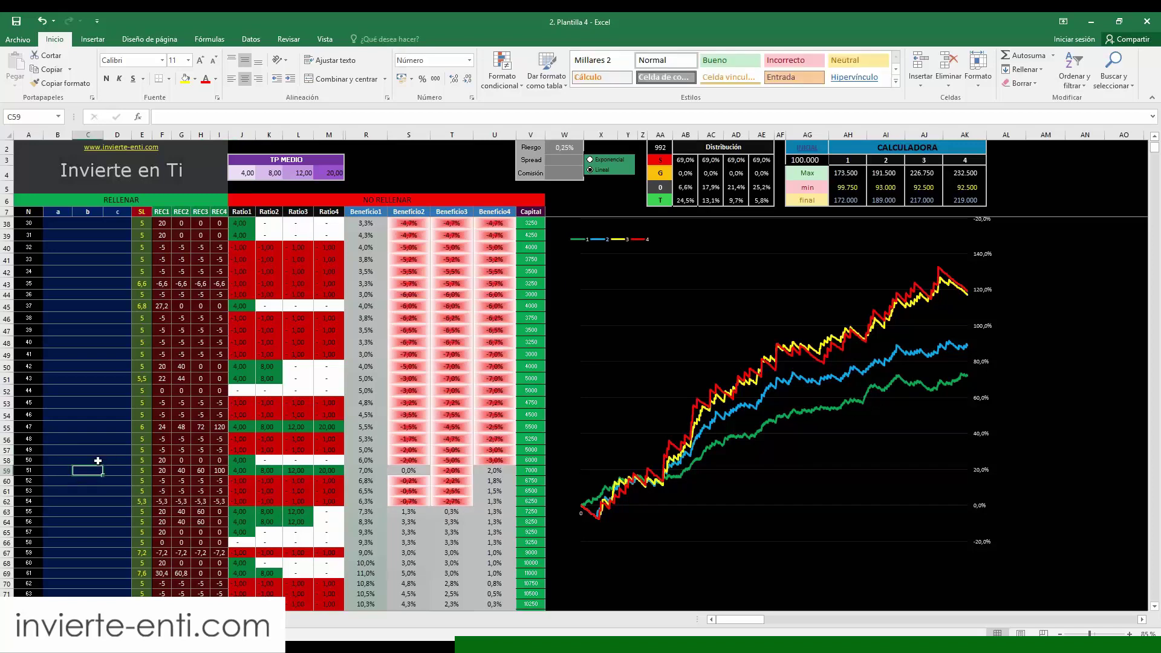
{"action": "scroll", "coordinate": [98, 461], "scroll_direction": "down", "scroll_amount": 1}
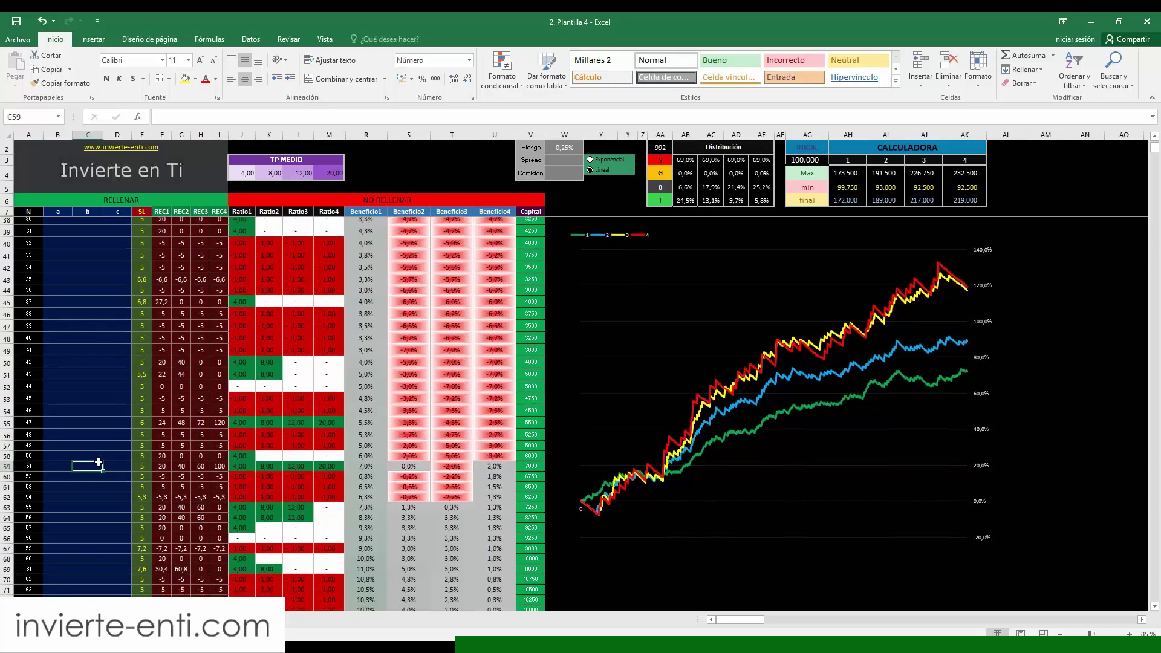
{"action": "scroll", "coordinate": [98, 462], "scroll_direction": "down", "scroll_amount": 6}
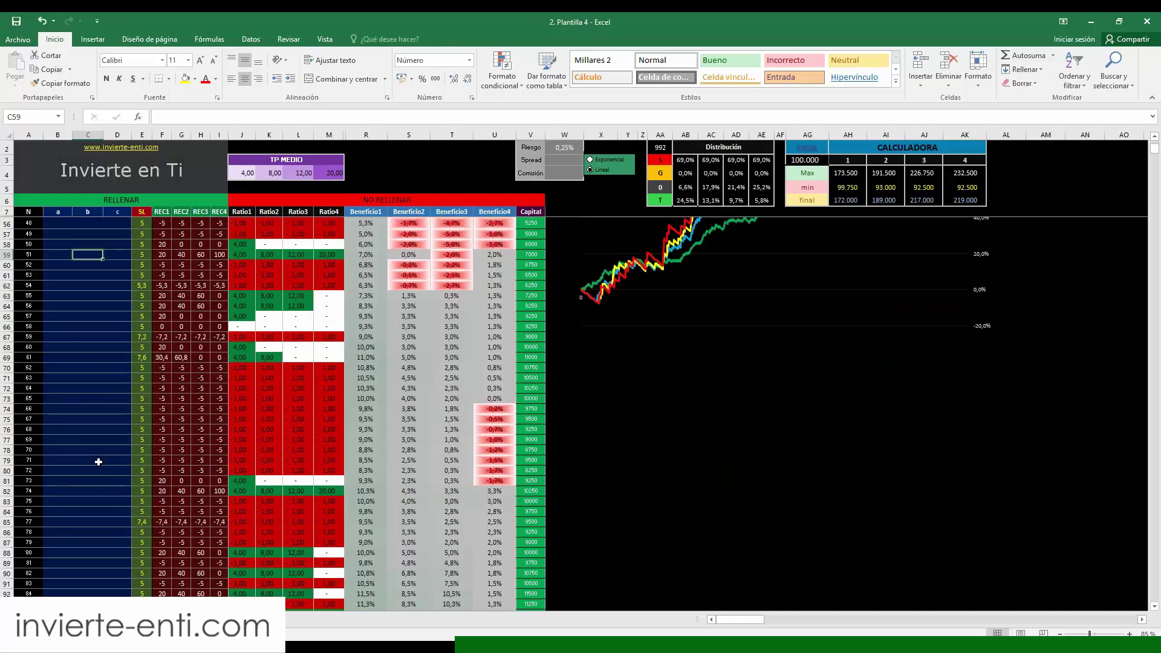
{"action": "scroll", "coordinate": [98, 461], "scroll_direction": "down", "scroll_amount": 8}
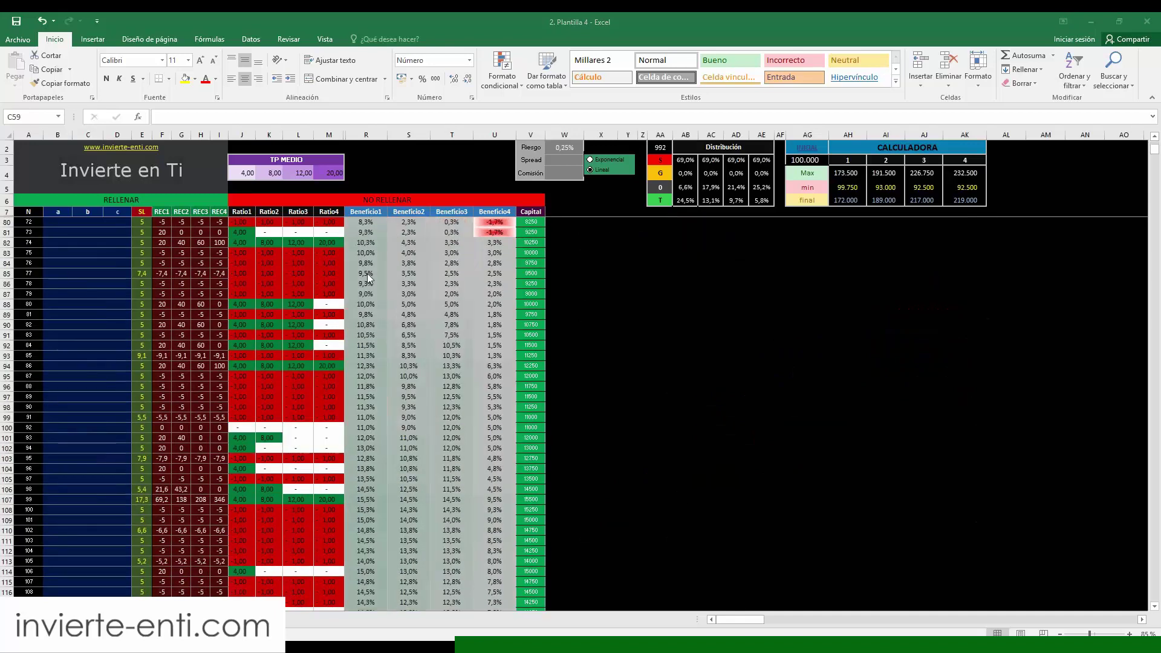
{"action": "left_click_drag", "start_coordinate": [240, 243], "coordinate": [326, 243]}
{"action": "left_click", "coordinate": [326, 243]}
{"action": "scroll", "coordinate": [292, 273], "scroll_direction": "down", "scroll_amount": 2}
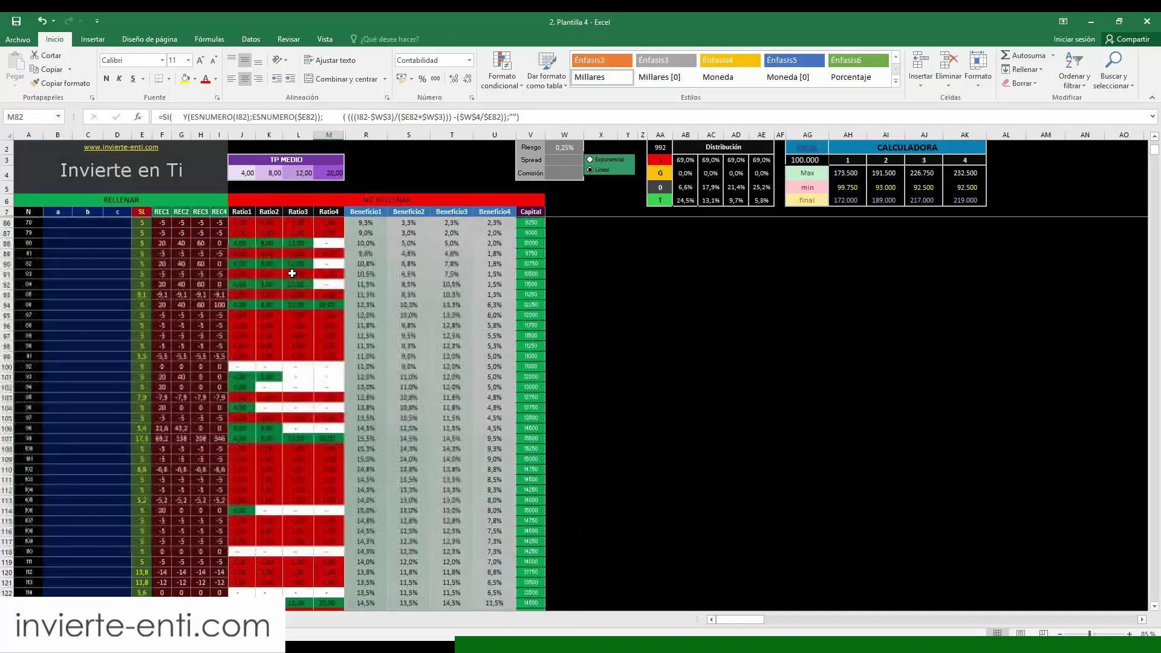
{"action": "scroll", "coordinate": [292, 274], "scroll_direction": "down", "scroll_amount": 1}
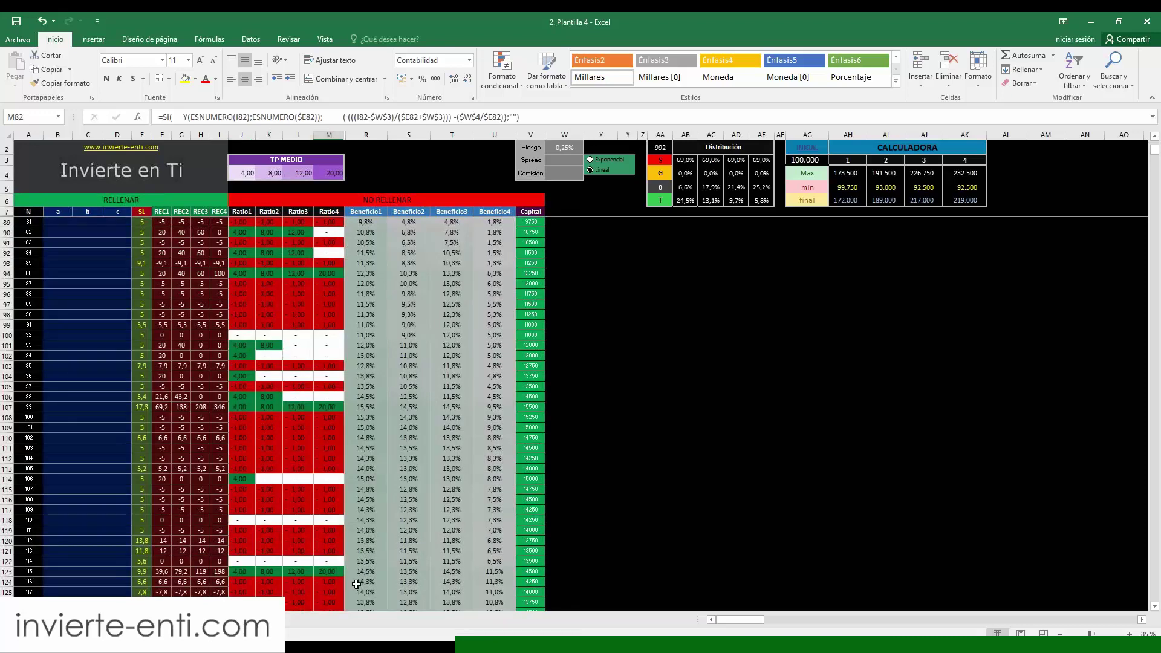
- Highlight the ratio results of trade 93 and step through the Ratio1 results down to trade 99
{"action": "left_click_drag", "start_coordinate": [240, 345], "coordinate": [327, 339]}
{"action": "left_click", "coordinate": [243, 345]}
{"action": "left_click", "coordinate": [244, 356]}
{"action": "left_click", "coordinate": [243, 366]}
{"action": "key", "text": "Down"}
{"action": "key", "text": "Down"}
{"action": "key", "text": "Down"}
{"action": "key", "text": "Down"}
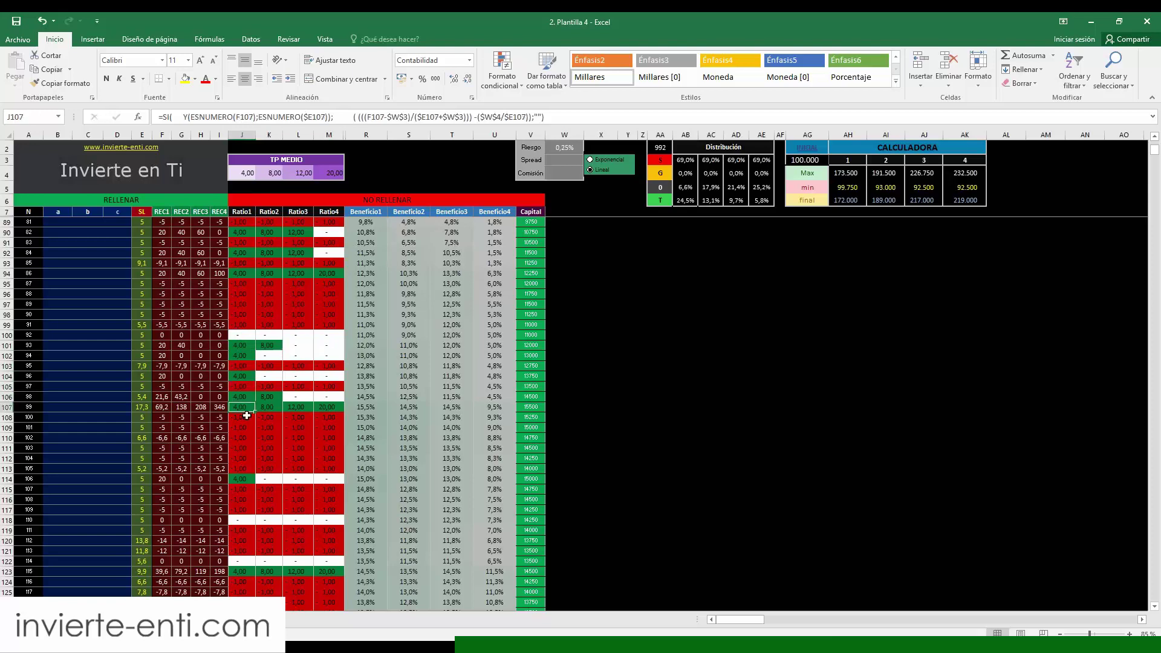
- Highlight the ratio wins of trade 99 and the Ratio1 losing streak from trade 100 to 105
{"action": "left_click_drag", "start_coordinate": [245, 409], "coordinate": [375, 411]}
{"action": "left_click", "coordinate": [242, 407]}
{"action": "left_click", "coordinate": [243, 417]}
{"action": "left_click_drag", "start_coordinate": [243, 418], "coordinate": [240, 471]}
{"action": "scroll", "coordinate": [243, 476], "scroll_direction": "down", "scroll_amount": 1}
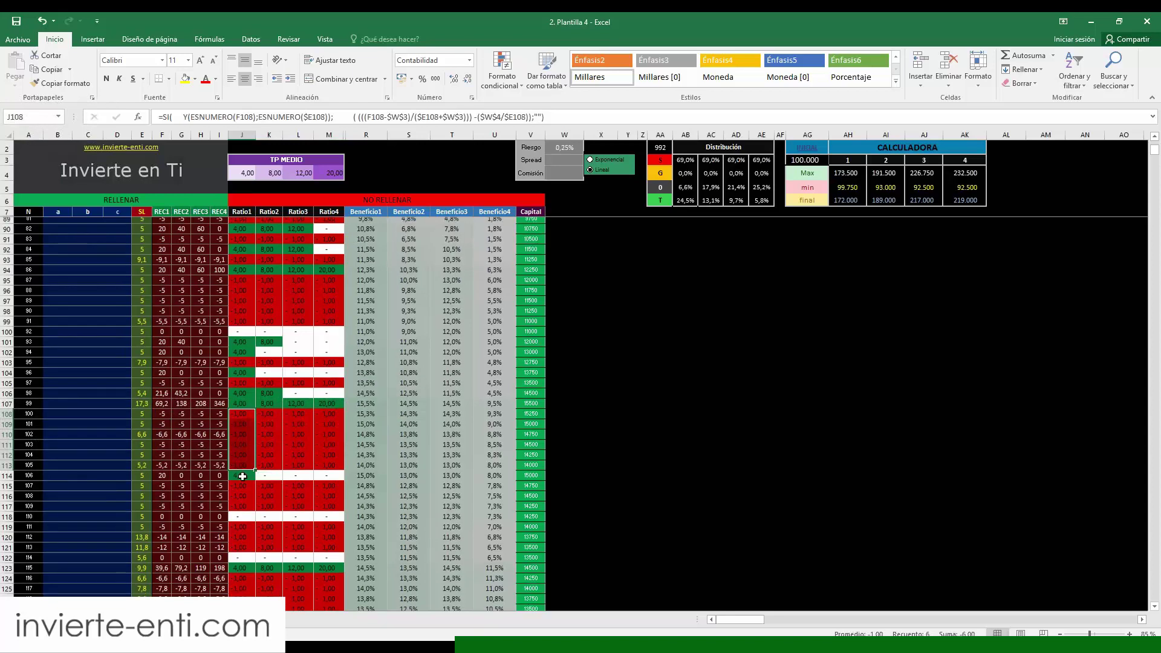
- Step through the Ratio1 results of the trades after 105, down to trade 113
{"action": "scroll", "coordinate": [241, 471], "scroll_direction": "down", "scroll_amount": 1}
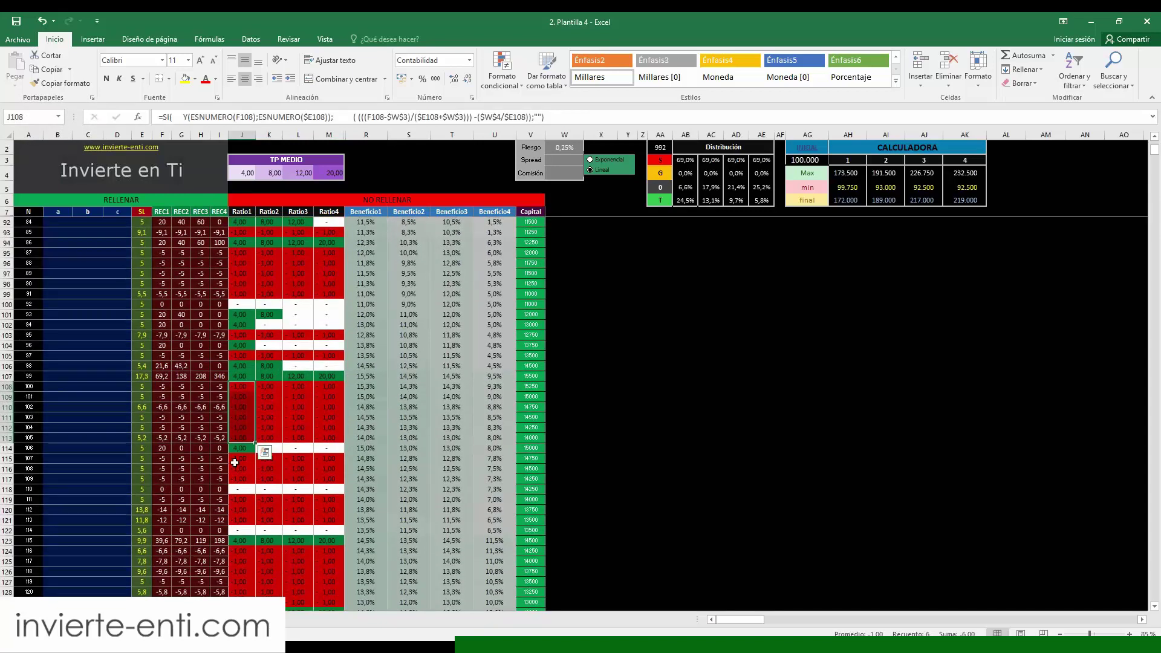
{"action": "key", "text": "Down"}
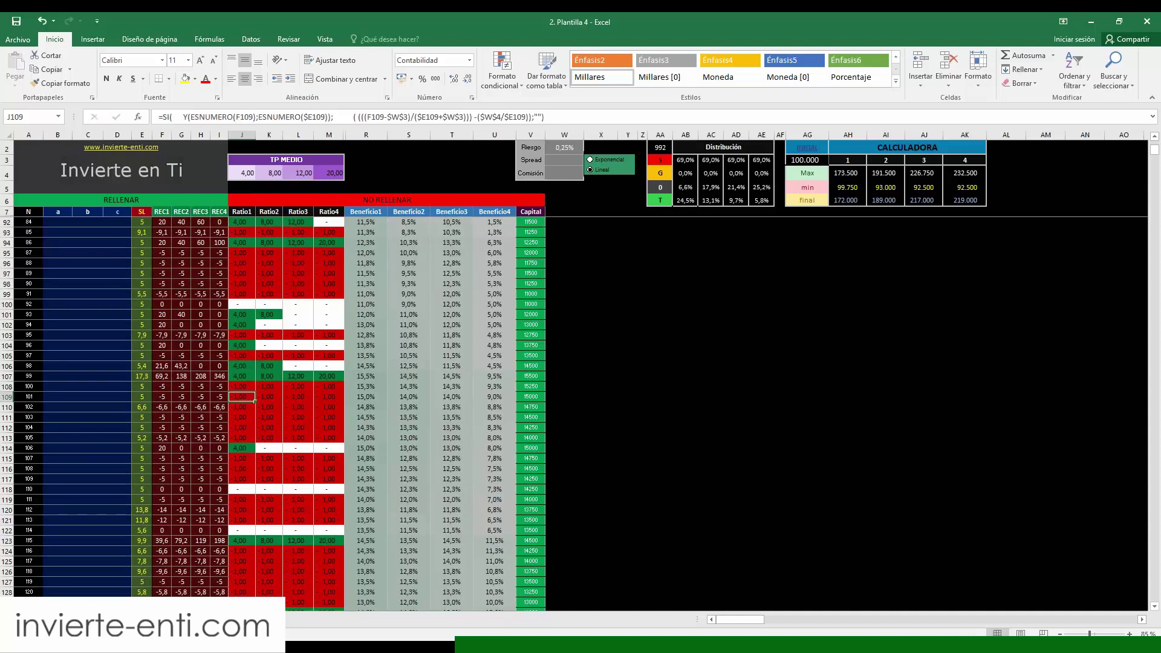
{"action": "left_click", "coordinate": [245, 490]}
{"action": "key", "text": "Down"}
{"action": "key", "text": "Down"}
{"action": "key", "text": "Down"}
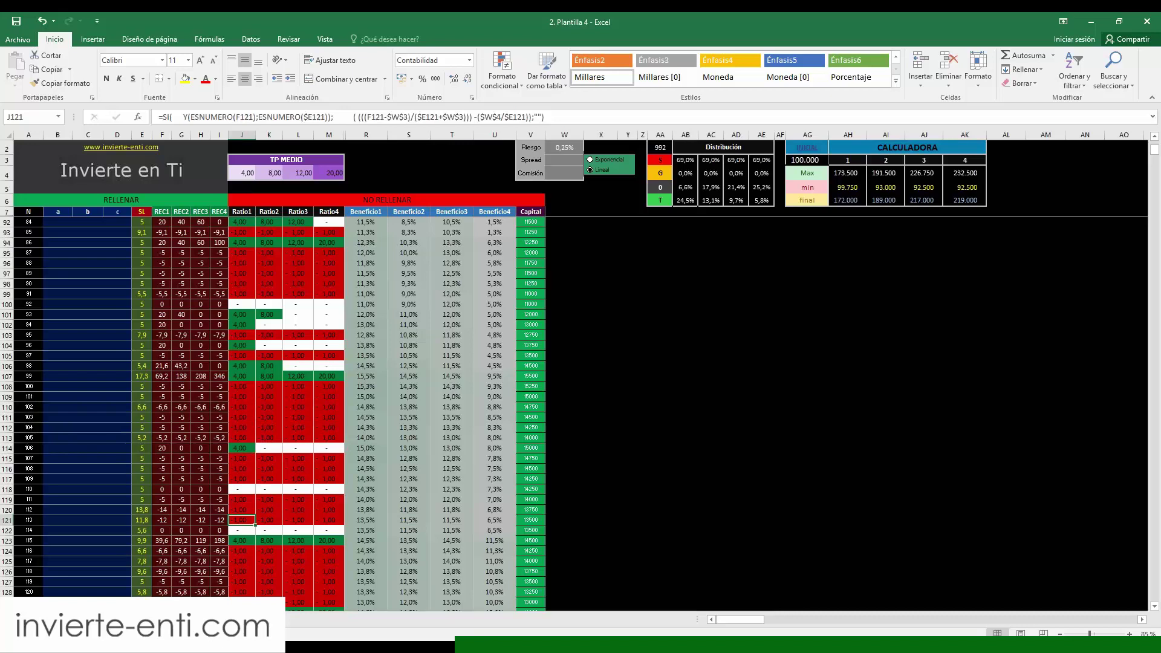
{"action": "scroll", "coordinate": [279, 413], "scroll_direction": "down", "scroll_amount": 1}
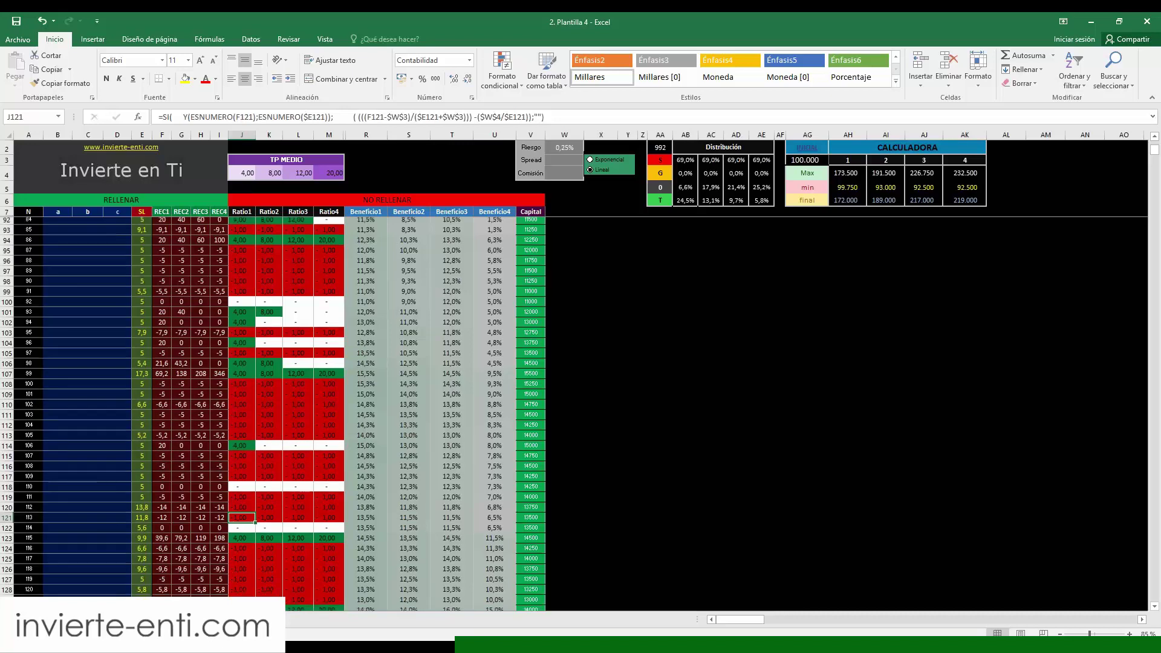
{"action": "scroll", "coordinate": [279, 411], "scroll_direction": "up", "scroll_amount": 1}
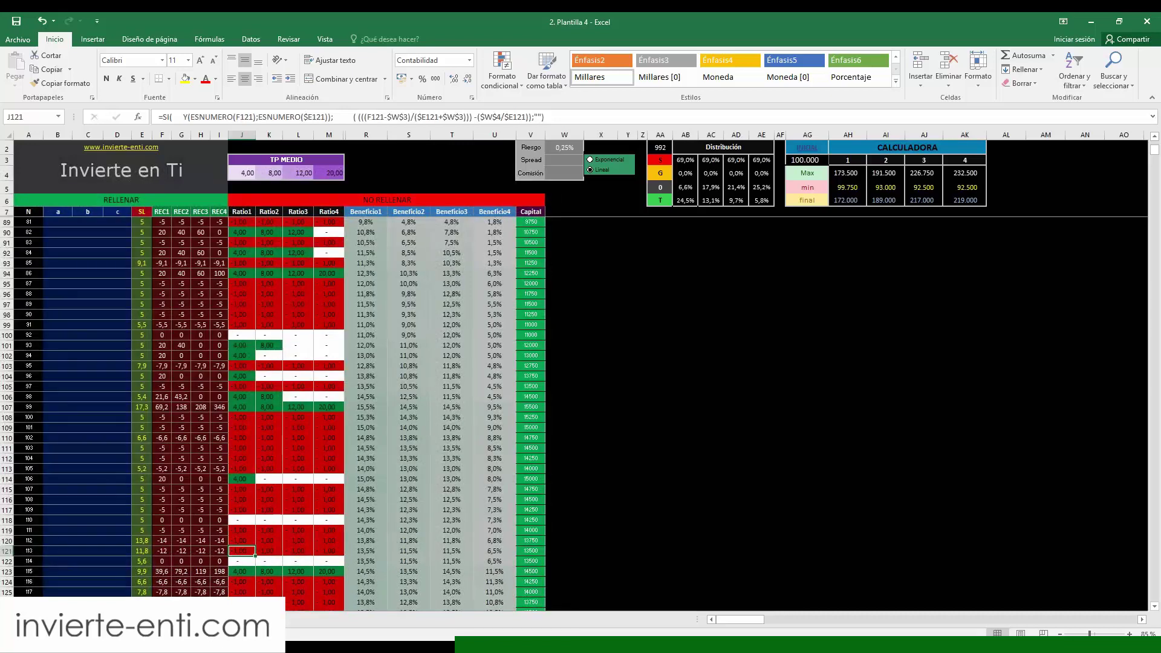
- Return to the equity chart and write "TP" at the end of the curves with an encircled "SL" above it
{"action": "key", "text": "alt+Tab"}
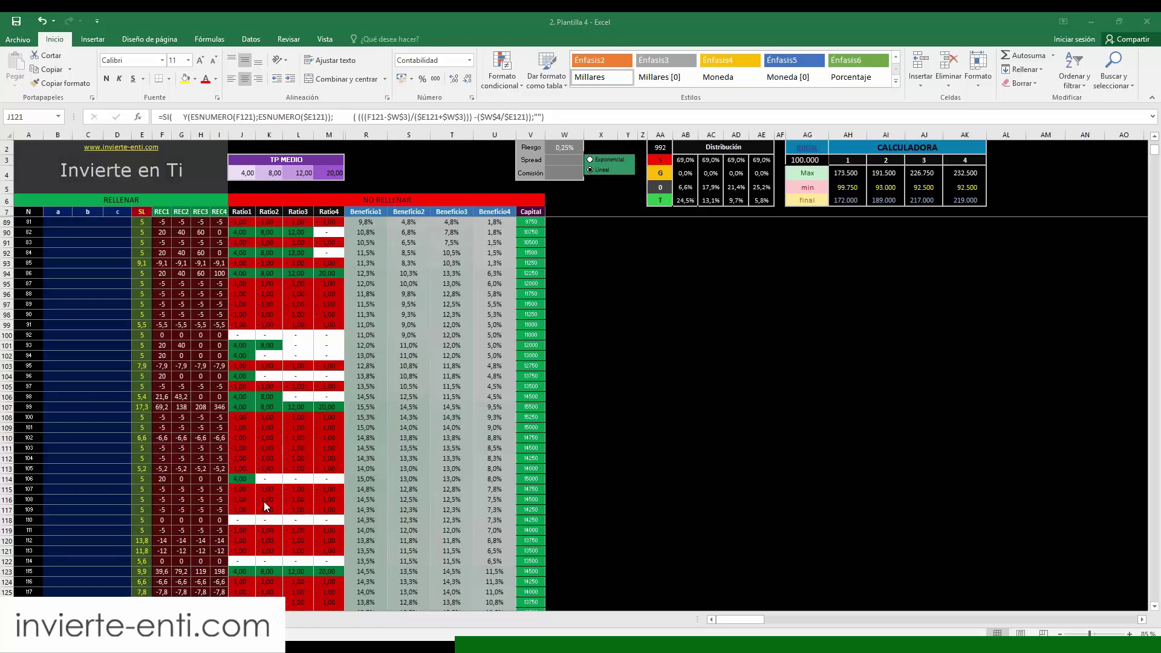
{"action": "left_click", "coordinate": [565, 372]}
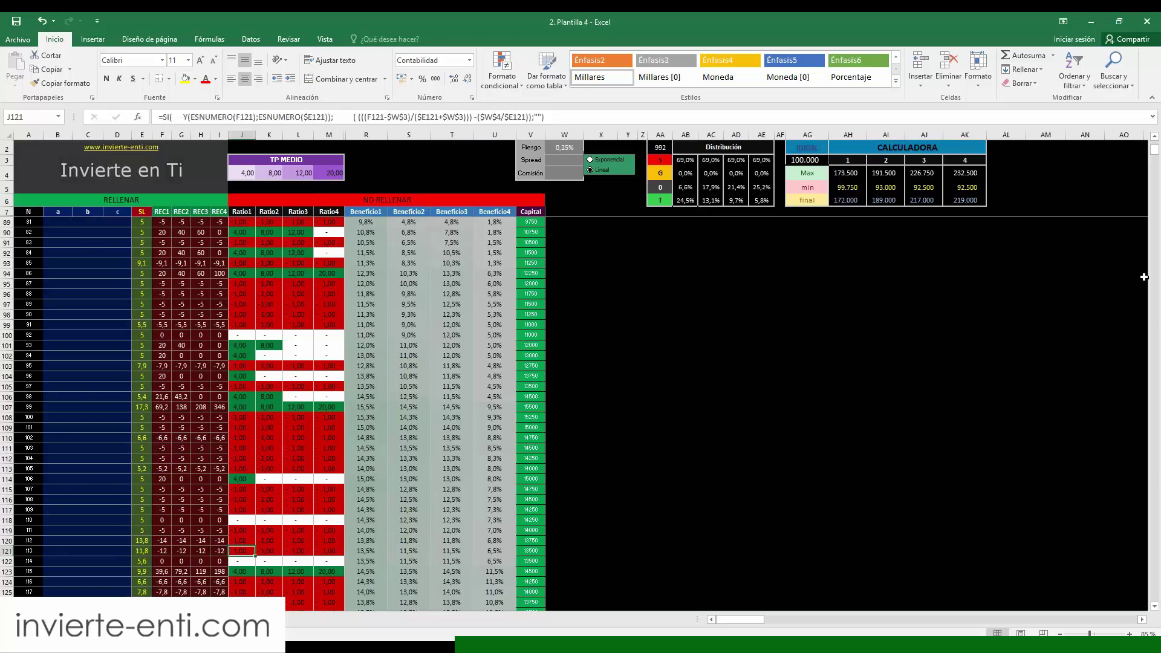
{"action": "left_click_drag", "start_coordinate": [1157, 156], "coordinate": [1156, 144]}
{"action": "left_click_drag", "start_coordinate": [965, 291], "coordinate": [980, 291]}
{"action": "left_click_drag", "start_coordinate": [970, 292], "coordinate": [980, 295]}
{"action": "left_click_drag", "start_coordinate": [981, 286], "coordinate": [981, 291]}
{"action": "left_click", "coordinate": [1013, 295]}
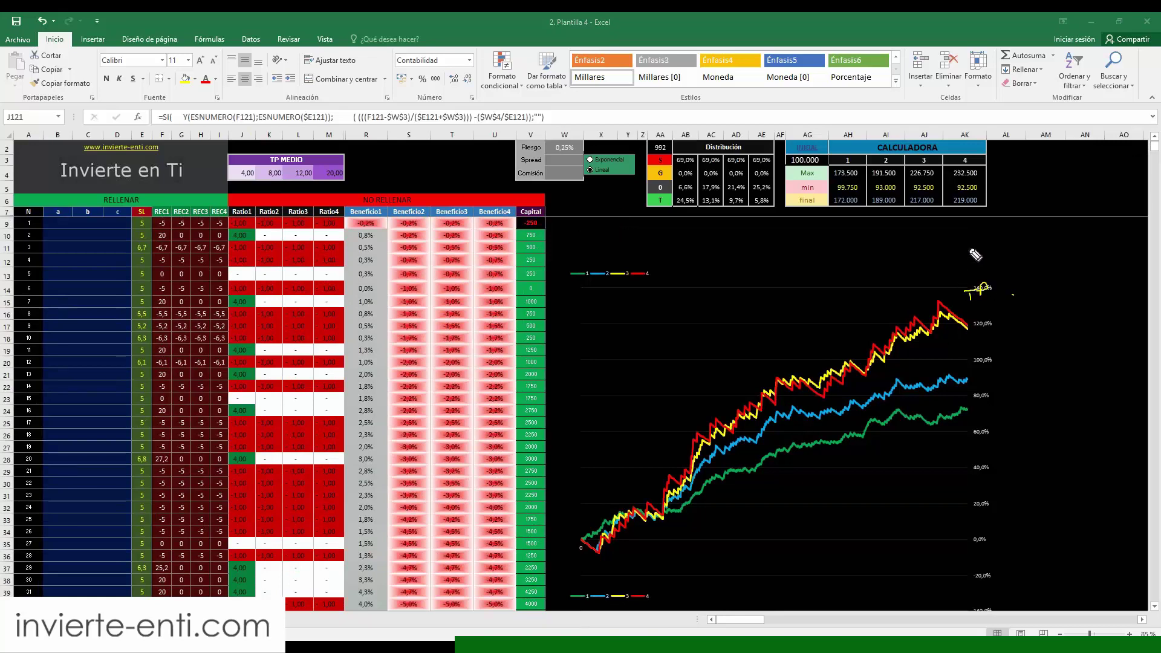
{"action": "left_click_drag", "start_coordinate": [957, 236], "coordinate": [955, 245]}
{"action": "left_click_drag", "start_coordinate": [969, 234], "coordinate": [978, 245]}
{"action": "mouse_move", "coordinate": [986, 230]}
{"action": "left_mouse_down"}
{"action": "mouse_move", "coordinate": [941, 245]}
{"action": "mouse_move", "coordinate": [959, 226]}
{"action": "left_mouse_up"}
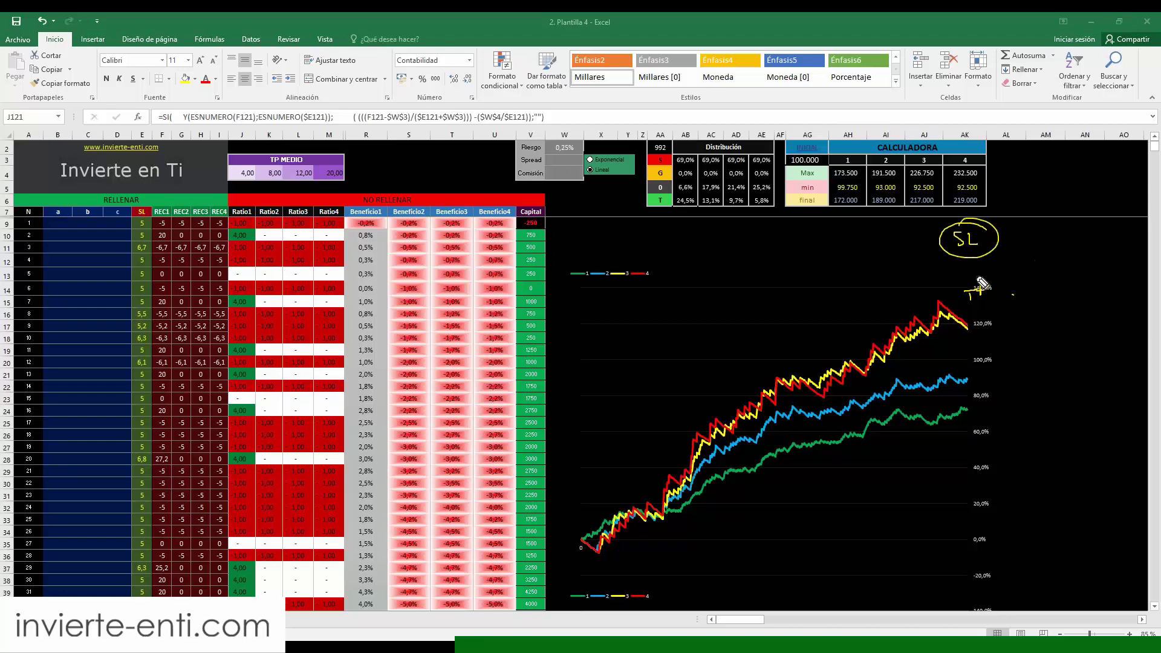
- Write "g1", "g2" and "g3" beside the ends of the equity curves, bracket them and label the group "4R"
{"action": "mouse_move", "coordinate": [980, 415]}
{"action": "left_mouse_down"}
{"action": "mouse_move", "coordinate": [984, 431]}
{"action": "mouse_move", "coordinate": [994, 423]}
{"action": "left_mouse_up"}
{"action": "left_click_drag", "start_coordinate": [984, 382], "coordinate": [1008, 391]}
{"action": "mouse_move", "coordinate": [987, 328]}
{"action": "left_mouse_down"}
{"action": "mouse_move", "coordinate": [992, 346]}
{"action": "mouse_move", "coordinate": [1009, 337]}
{"action": "left_mouse_up"}
{"action": "left_click", "coordinate": [1014, 338]}
{"action": "left_click", "coordinate": [1032, 275]}
{"action": "mouse_move", "coordinate": [1008, 276]}
{"action": "left_mouse_down"}
{"action": "mouse_move", "coordinate": [1024, 417]}
{"action": "mouse_move", "coordinate": [1005, 451]}
{"action": "left_mouse_up"}
{"action": "left_click_drag", "start_coordinate": [1054, 358], "coordinate": [1056, 386]}
{"action": "mouse_move", "coordinate": [1068, 362]}
{"action": "left_mouse_down"}
{"action": "mouse_move", "coordinate": [1065, 386]}
{"action": "mouse_move", "coordinate": [1092, 381]}
{"action": "left_mouse_up"}
{"action": "left_click", "coordinate": [1103, 397]}
- Write a second group "g1" and "g4" bracketed as "8R" below the first, and encircle both groups
{"action": "mouse_move", "coordinate": [1032, 478]}
{"action": "left_mouse_down"}
{"action": "mouse_move", "coordinate": [1044, 469]}
{"action": "mouse_move", "coordinate": [1046, 501]}
{"action": "left_mouse_up"}
{"action": "mouse_move", "coordinate": [1038, 503]}
{"action": "left_mouse_down"}
{"action": "mouse_move", "coordinate": [1037, 516]}
{"action": "mouse_move", "coordinate": [994, 530]}
{"action": "mouse_move", "coordinate": [1003, 545]}
{"action": "left_mouse_up"}
{"action": "mouse_move", "coordinate": [1015, 524]}
{"action": "left_mouse_down"}
{"action": "mouse_move", "coordinate": [1005, 588]}
{"action": "mouse_move", "coordinate": [1045, 591]}
{"action": "left_mouse_up"}
{"action": "left_click", "coordinate": [1078, 542]}
{"action": "left_click_drag", "start_coordinate": [1070, 540], "coordinate": [1073, 574]}
{"action": "left_click_drag", "start_coordinate": [1092, 538], "coordinate": [1107, 568]}
{"action": "left_click", "coordinate": [1116, 563]}
{"action": "left_click_drag", "start_coordinate": [895, 503], "coordinate": [1122, 524]}
{"action": "mouse_move", "coordinate": [968, 317]}
{"action": "left_mouse_down"}
{"action": "mouse_move", "coordinate": [967, 478]}
{"action": "mouse_move", "coordinate": [1084, 275]}
{"action": "mouse_move", "coordinate": [847, 330]}
{"action": "left_mouse_up"}
{"action": "left_click_drag", "start_coordinate": [953, 293], "coordinate": [1102, 220]}
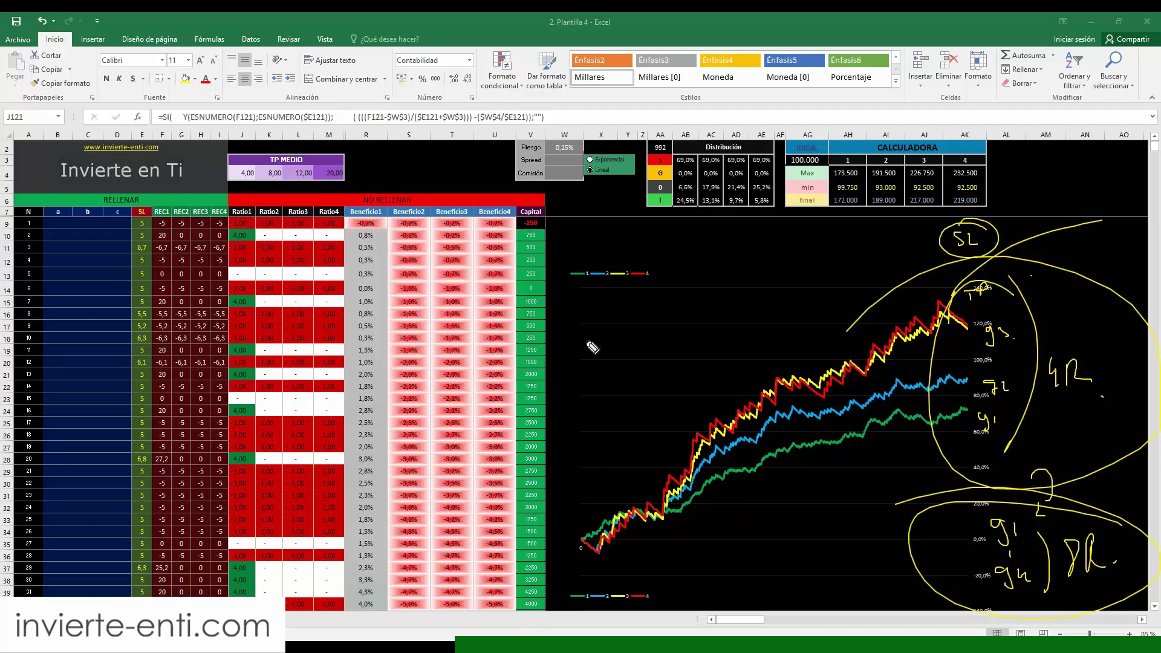
- Write "4R 8R" above "4 TPS" in the empty area before the curves' rise and encircle the note repeatedly
{"action": "mouse_move", "coordinate": [581, 340]}
{"action": "left_mouse_down"}
{"action": "mouse_move", "coordinate": [595, 357]}
{"action": "mouse_move", "coordinate": [651, 357]}
{"action": "left_mouse_up"}
{"action": "mouse_move", "coordinate": [582, 382]}
{"action": "left_mouse_down"}
{"action": "mouse_move", "coordinate": [600, 400]}
{"action": "mouse_move", "coordinate": [629, 398]}
{"action": "left_mouse_up"}
{"action": "left_click_drag", "start_coordinate": [596, 316], "coordinate": [621, 315]}
{"action": "left_click_drag", "start_coordinate": [566, 348], "coordinate": [553, 366]}
{"action": "mouse_move", "coordinate": [585, 418]}
{"action": "left_mouse_down"}
{"action": "mouse_move", "coordinate": [564, 311]}
{"action": "mouse_move", "coordinate": [532, 325]}
{"action": "left_mouse_up"}
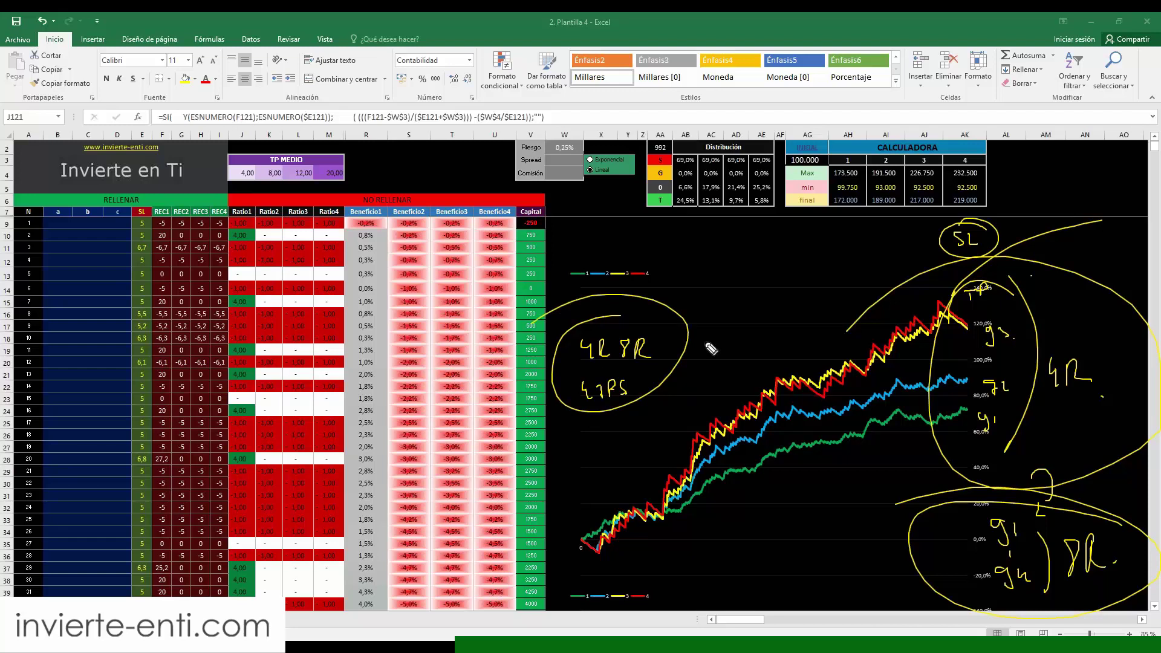
{"action": "left_click", "coordinate": [627, 321]}
{"action": "left_click_drag", "start_coordinate": [623, 317], "coordinate": [572, 333]}
{"action": "mouse_move", "coordinate": [547, 372]}
{"action": "left_mouse_down"}
{"action": "mouse_move", "coordinate": [553, 402]}
{"action": "mouse_move", "coordinate": [665, 330]}
{"action": "left_mouse_up"}
{"action": "left_click_drag", "start_coordinate": [575, 316], "coordinate": [562, 320]}
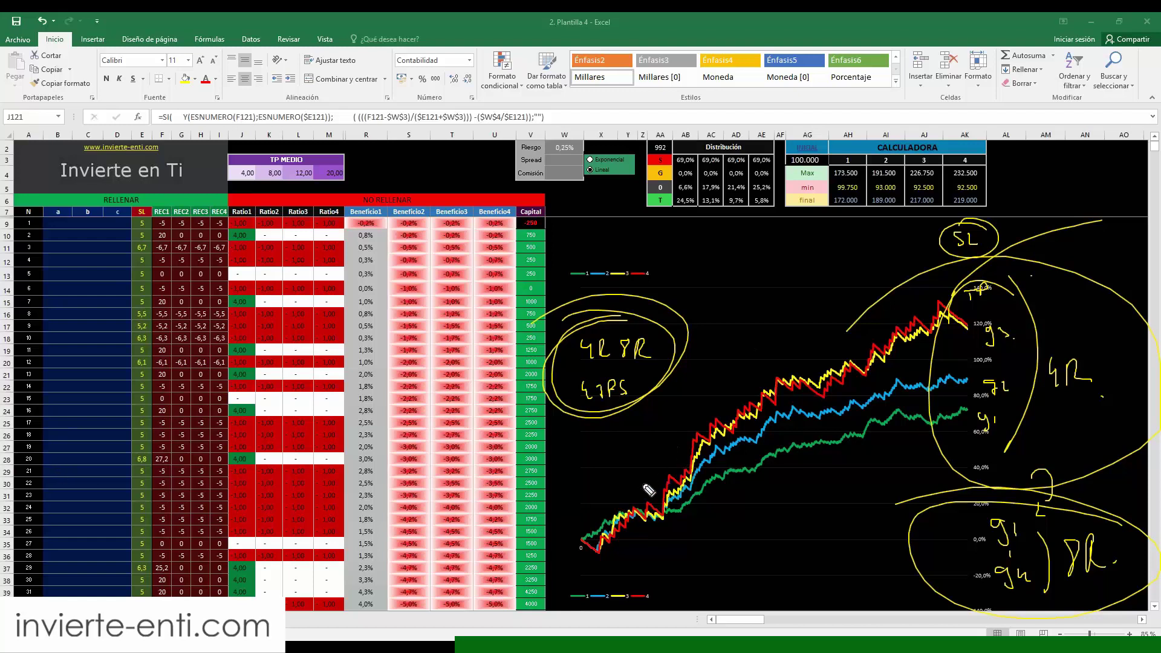
- Draw a vertical line where the equity curves begin to diverge and a horizontal double-headed arrow from it to the chart's end
{"action": "left_click_drag", "start_coordinate": [654, 430], "coordinate": [658, 576]}
{"action": "left_click_drag", "start_coordinate": [751, 324], "coordinate": [752, 543]}
{"action": "mouse_move", "coordinate": [665, 528]}
{"action": "left_mouse_down"}
{"action": "mouse_move", "coordinate": [955, 522]}
{"action": "mouse_move", "coordinate": [944, 529]}
{"action": "left_mouse_up"}
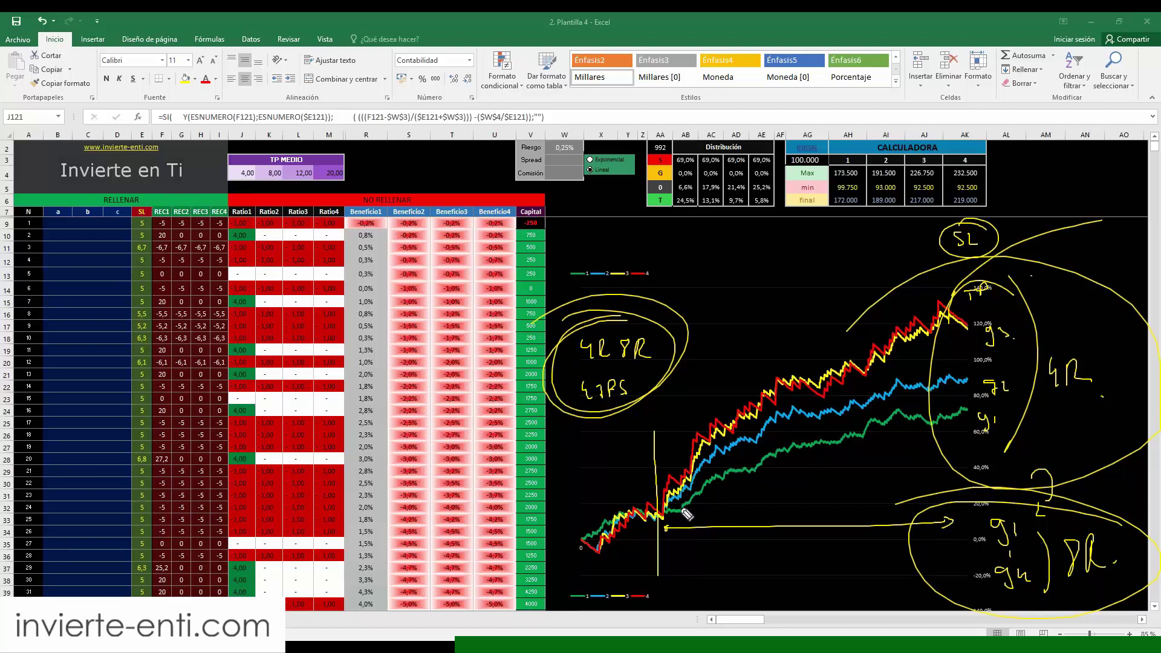
- Draw a curve rising steeply to a peak and falling into a long arrowed tail, and mark its peak with a vertical line and small circle
{"action": "mouse_move", "coordinate": [678, 513]}
{"action": "left_mouse_down"}
{"action": "mouse_move", "coordinate": [693, 512]}
{"action": "mouse_move", "coordinate": [704, 452]}
{"action": "mouse_move", "coordinate": [799, 430]}
{"action": "mouse_move", "coordinate": [1033, 482]}
{"action": "mouse_move", "coordinate": [1104, 473]}
{"action": "left_mouse_up"}
{"action": "mouse_move", "coordinate": [1105, 483]}
{"action": "left_mouse_down"}
{"action": "mouse_move", "coordinate": [1105, 468]}
{"action": "mouse_move", "coordinate": [1118, 475]}
{"action": "left_mouse_up"}
{"action": "left_click_drag", "start_coordinate": [1124, 482], "coordinate": [1137, 482]}
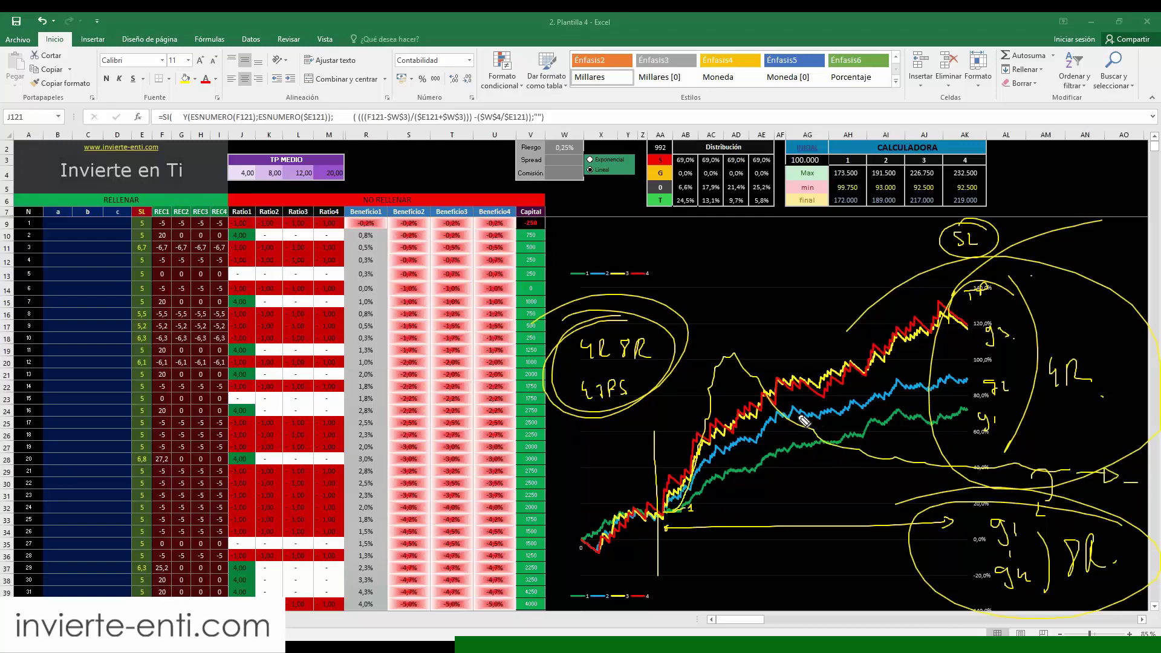
{"action": "left_click_drag", "start_coordinate": [721, 276], "coordinate": [733, 617]}
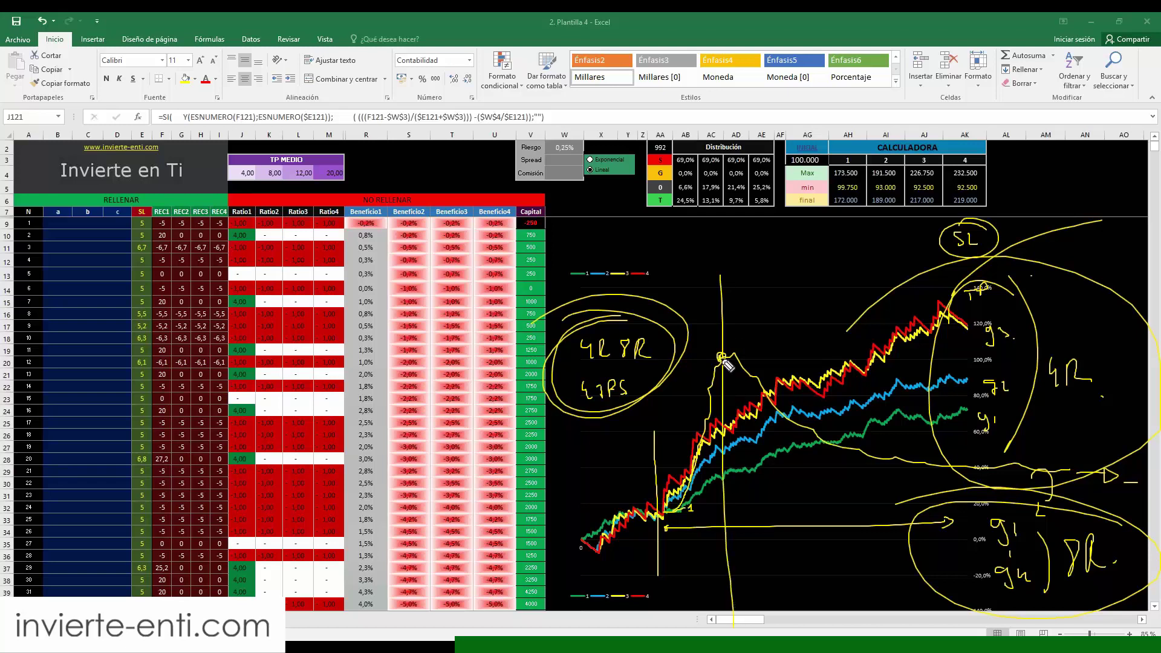
{"action": "left_click_drag", "start_coordinate": [721, 356], "coordinate": [718, 376]}
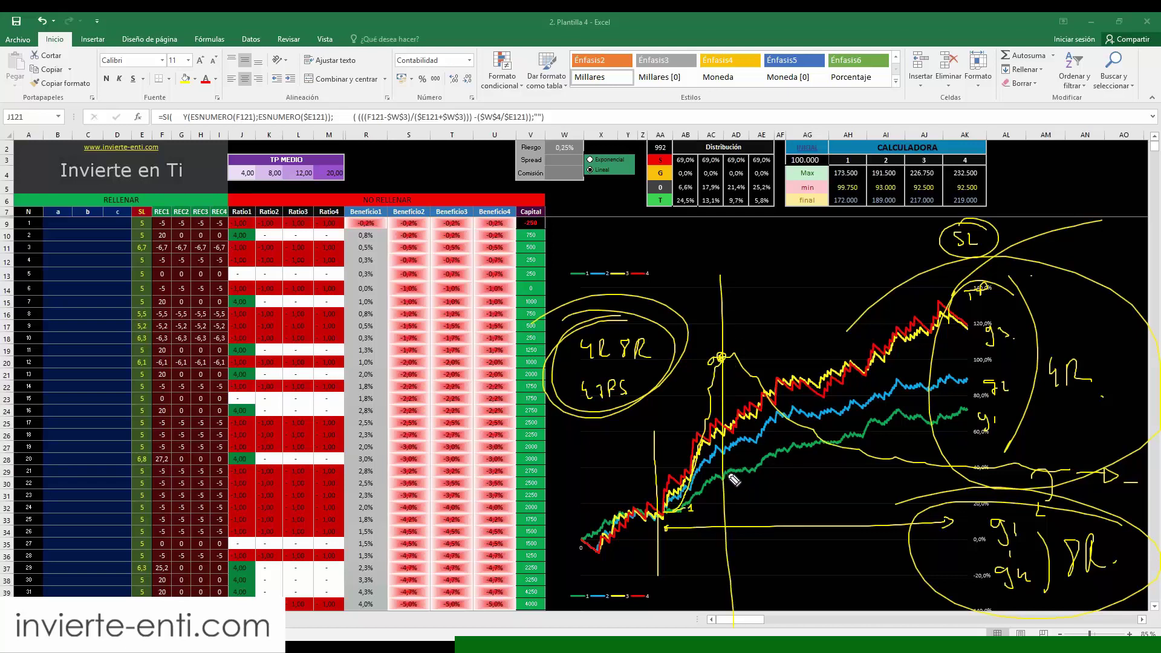